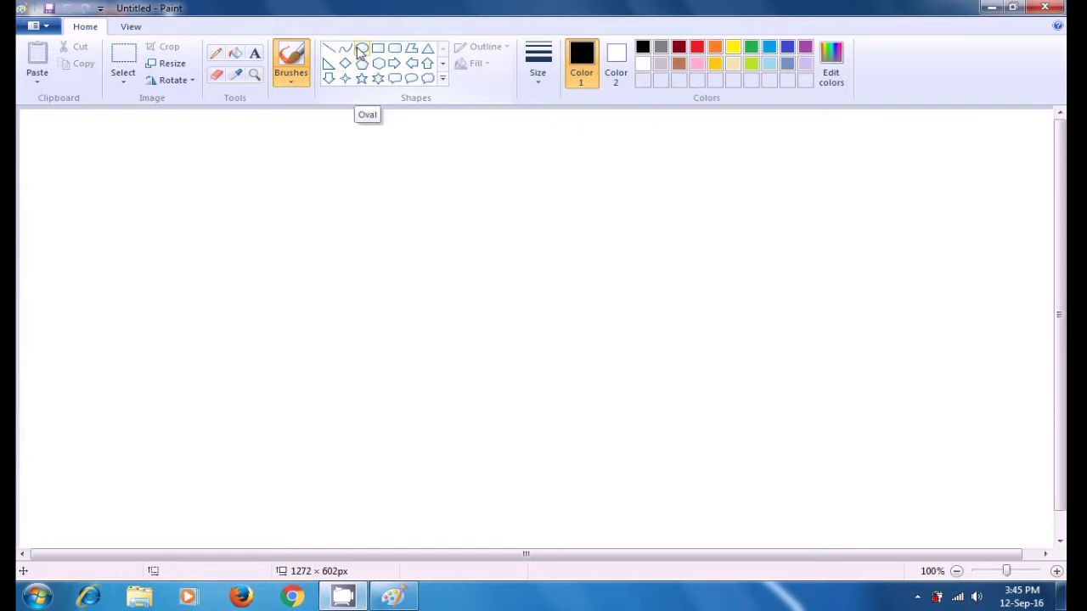
Draw a solid-filled oval about 188 × 205 px near the canvas centre, with green for both outline and fill
{"action": "left_click", "coordinate": [360, 49]}
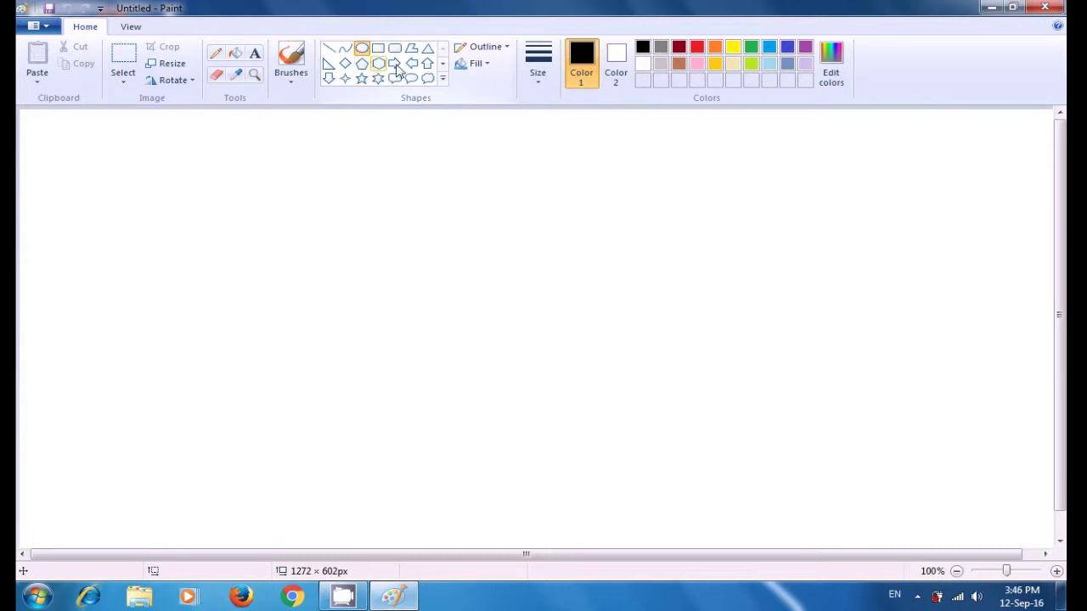
{"action": "left_click", "coordinate": [484, 66]}
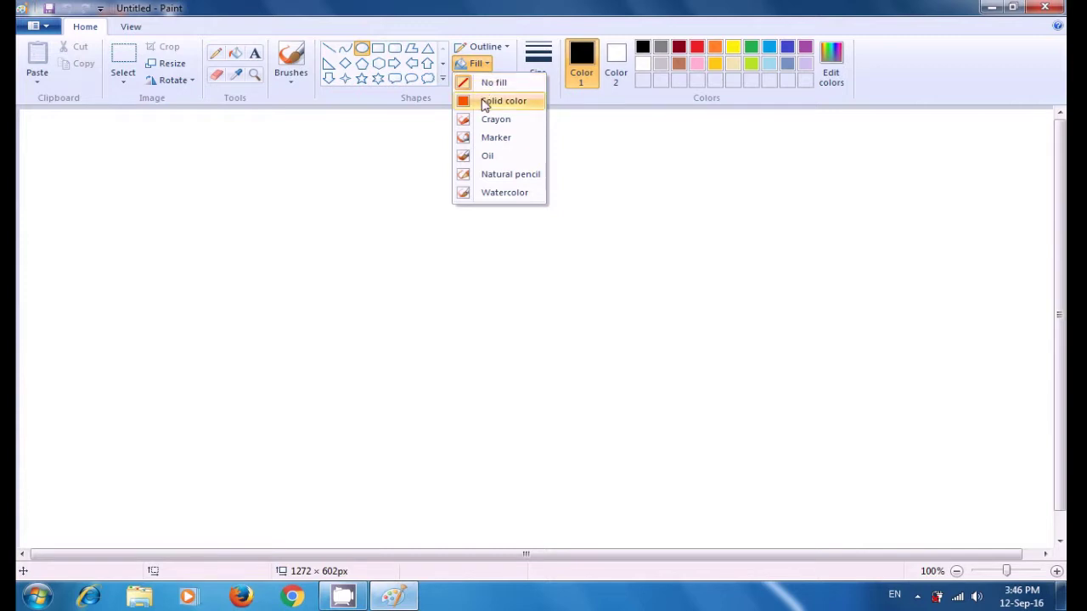
{"action": "left_click", "coordinate": [486, 103]}
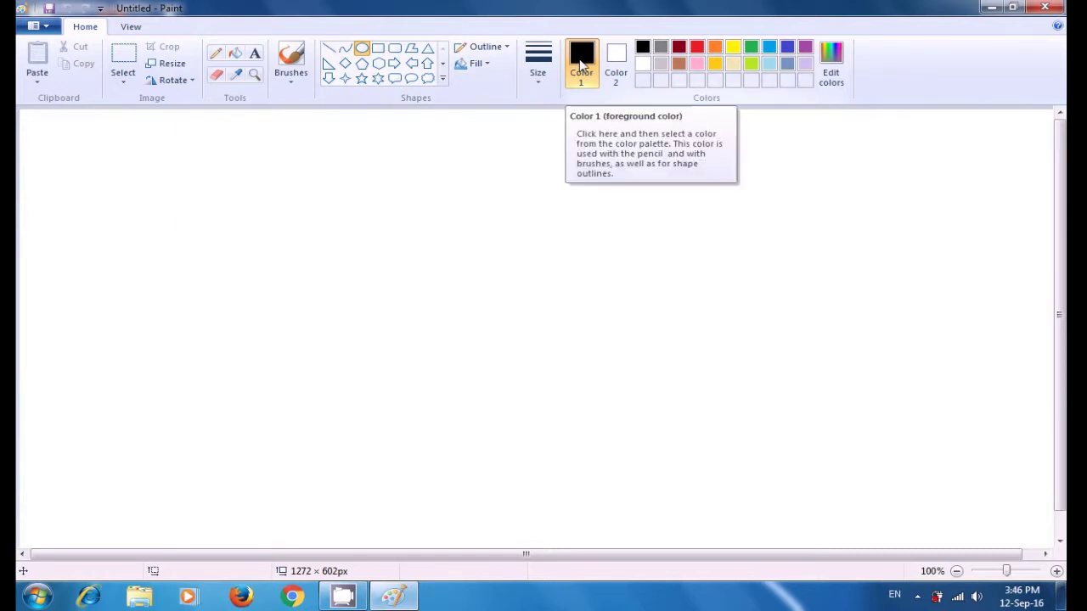
{"action": "left_click", "coordinate": [750, 47]}
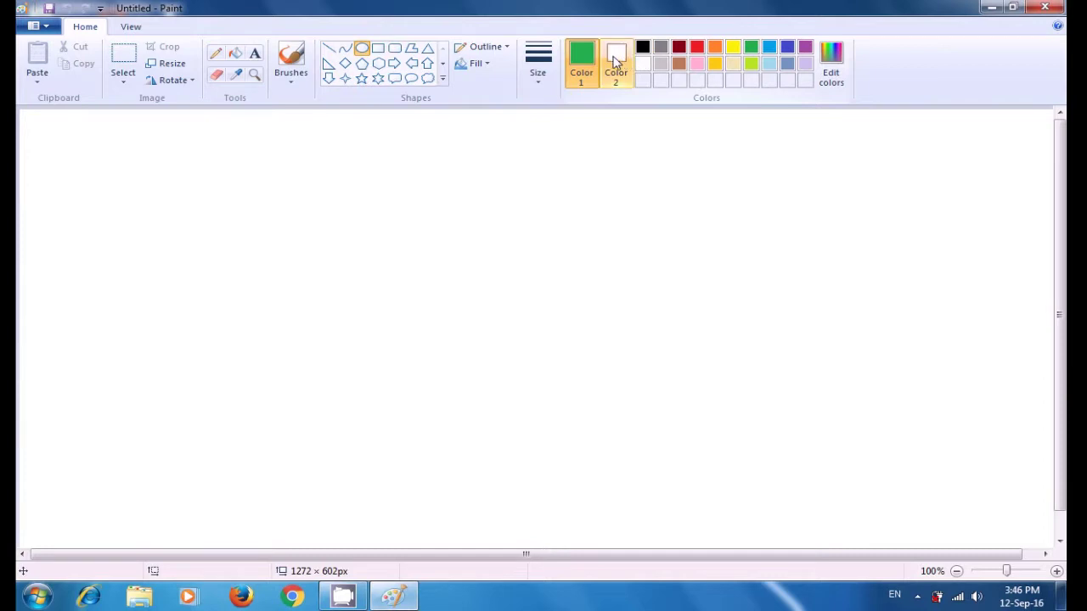
{"action": "left_click", "coordinate": [616, 60]}
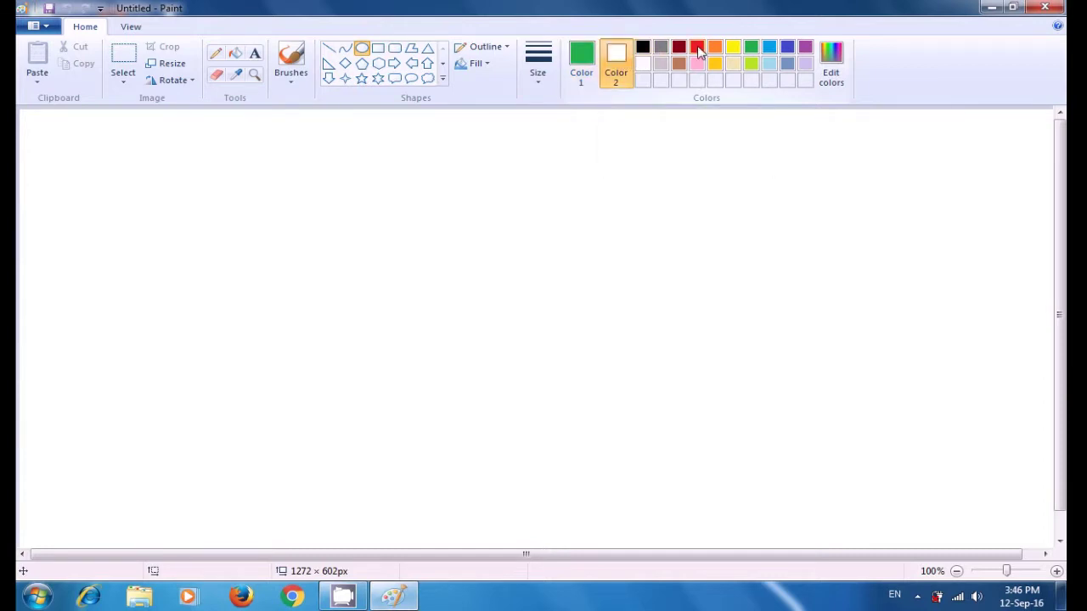
{"action": "left_click", "coordinate": [750, 48]}
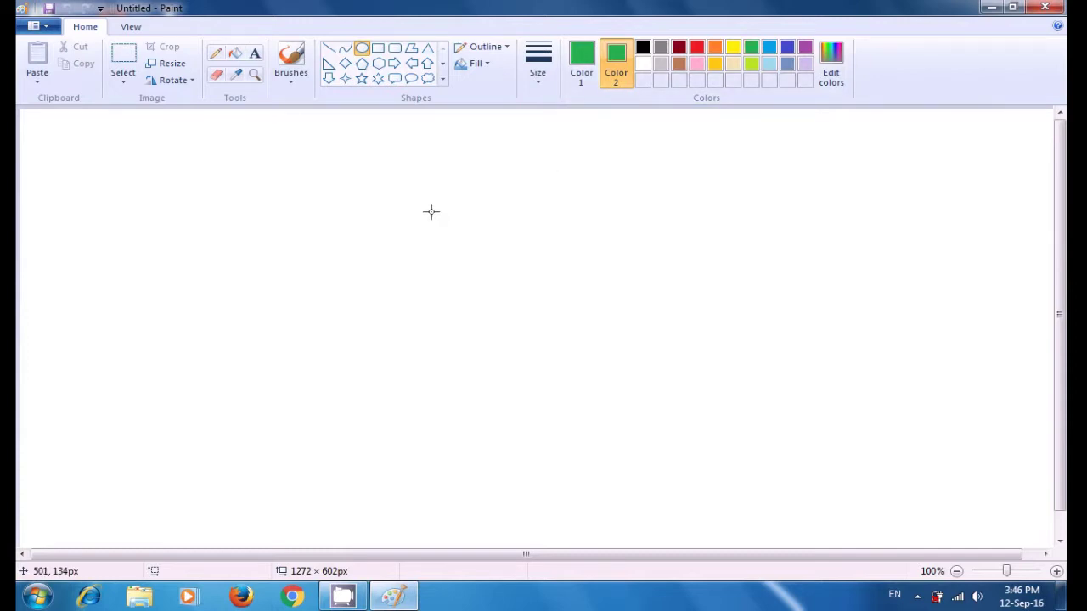
{"action": "left_click_drag", "start_coordinate": [431, 211], "coordinate": [584, 368]}
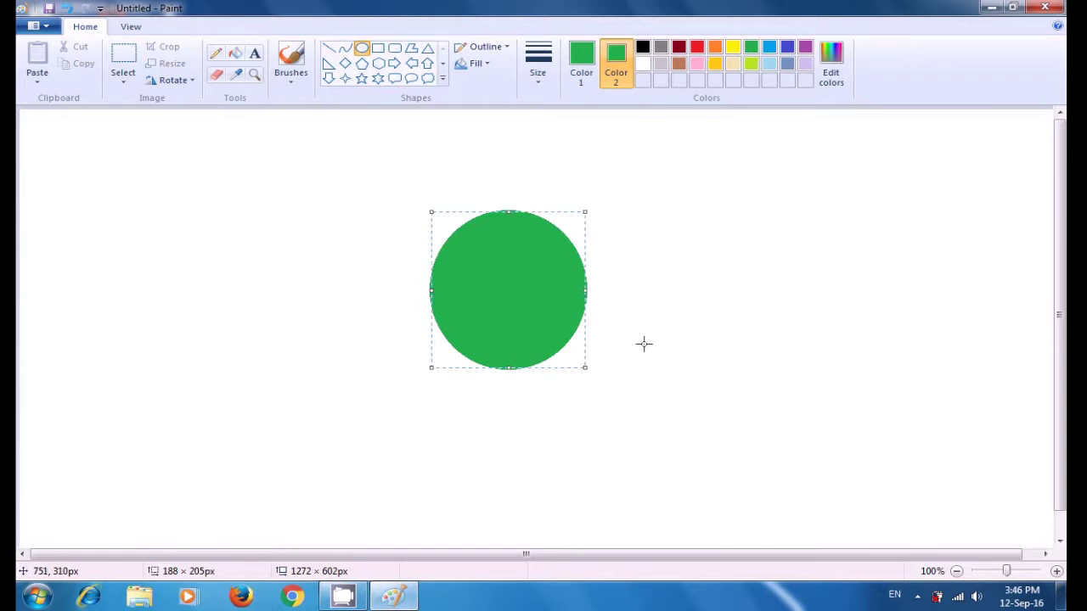
{"action": "left_click", "coordinate": [729, 333]}
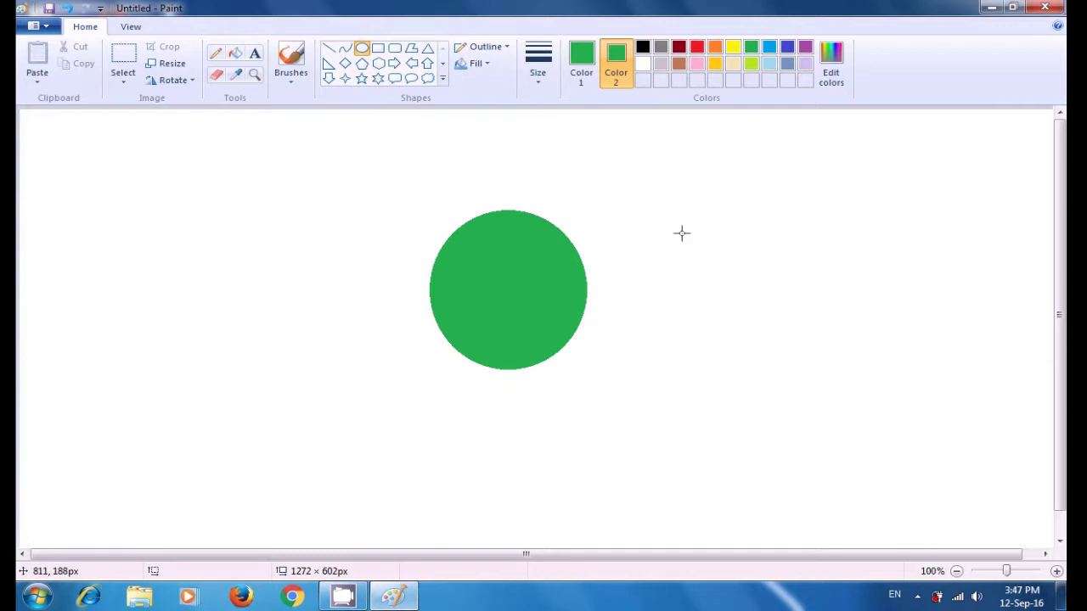
Set Color 2 to white and cut away the upper half of the green circle with a rectangular selection
{"action": "left_click", "coordinate": [642, 68]}
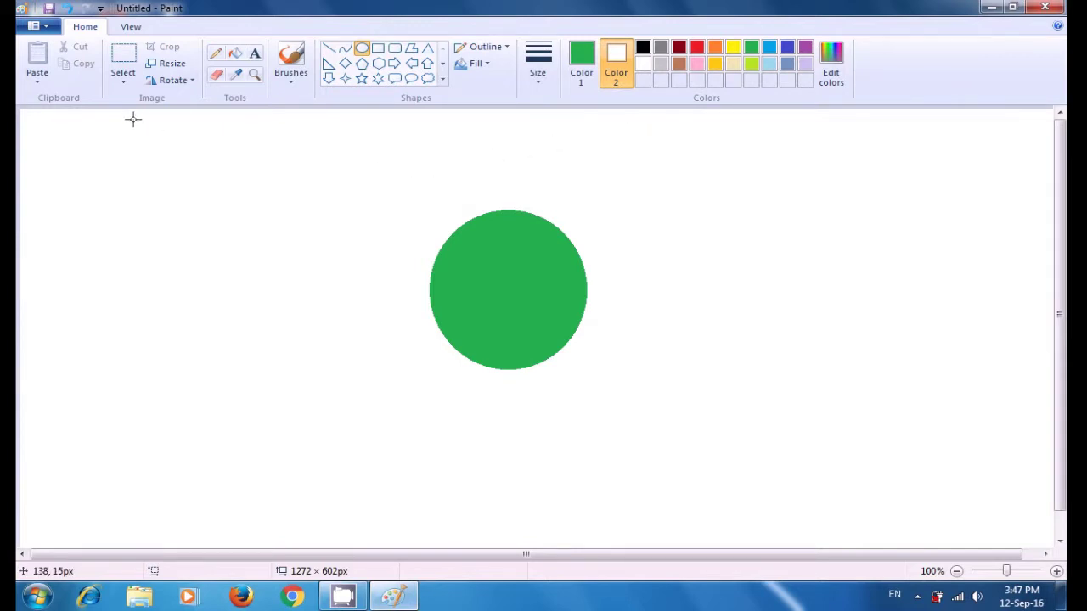
{"action": "left_click", "coordinate": [122, 82]}
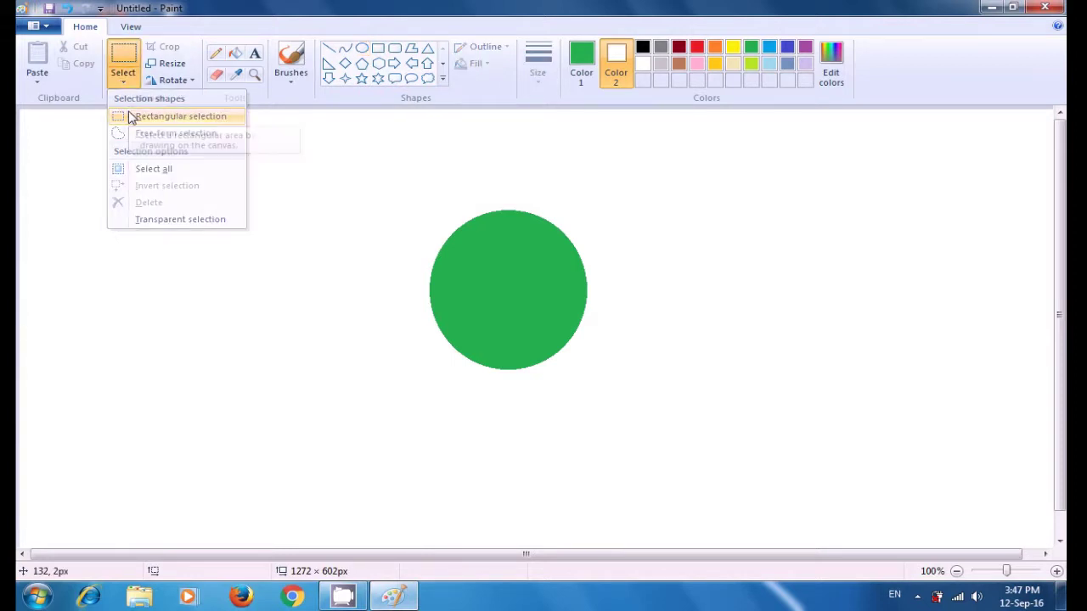
{"action": "left_click", "coordinate": [131, 118]}
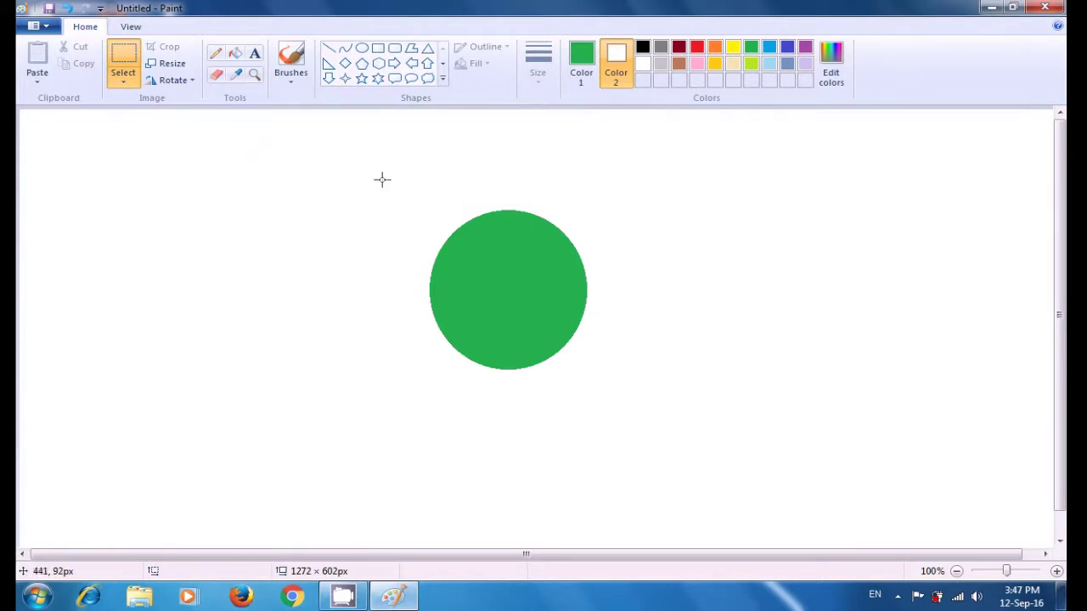
{"action": "left_click_drag", "start_coordinate": [382, 179], "coordinate": [673, 286]}
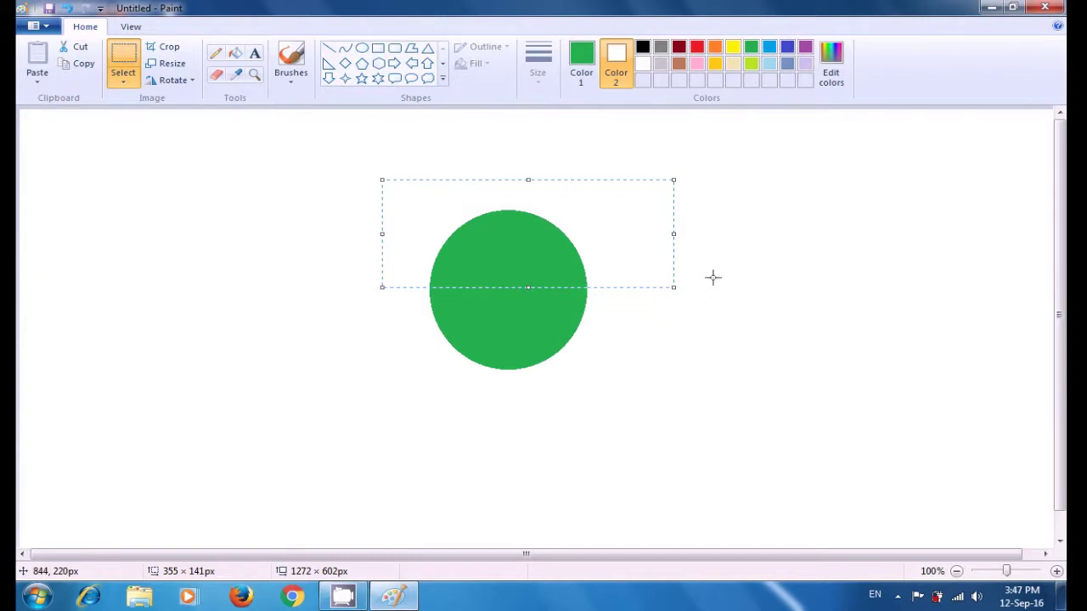
{"action": "key", "text": "ctrl+x"}
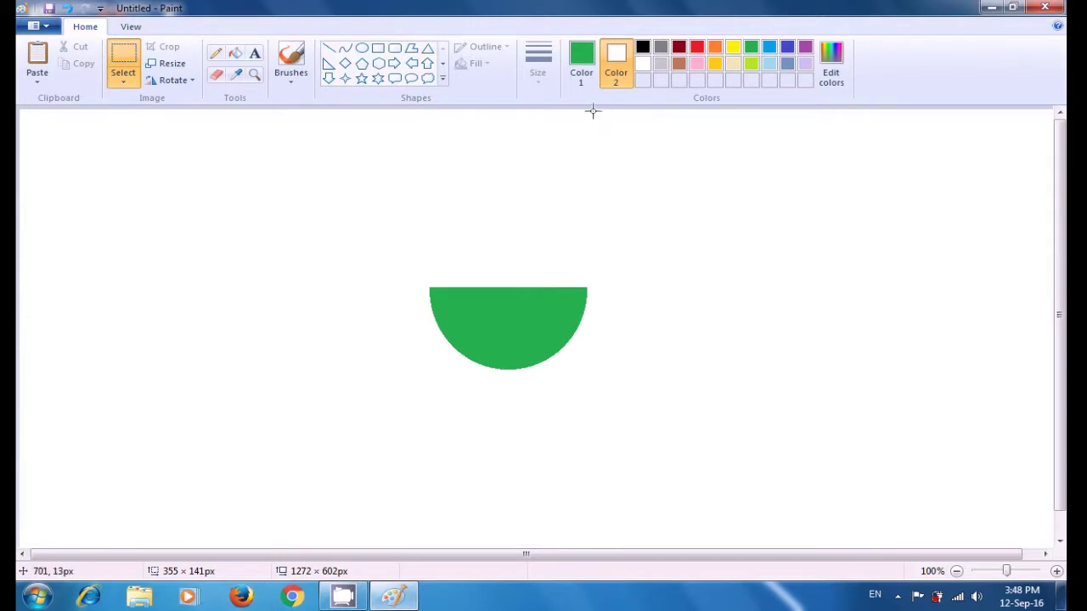
Draw a solid oval about 164 × 152 px beside the green half circle, with red for both outline and fill
{"action": "left_click", "coordinate": [579, 67]}
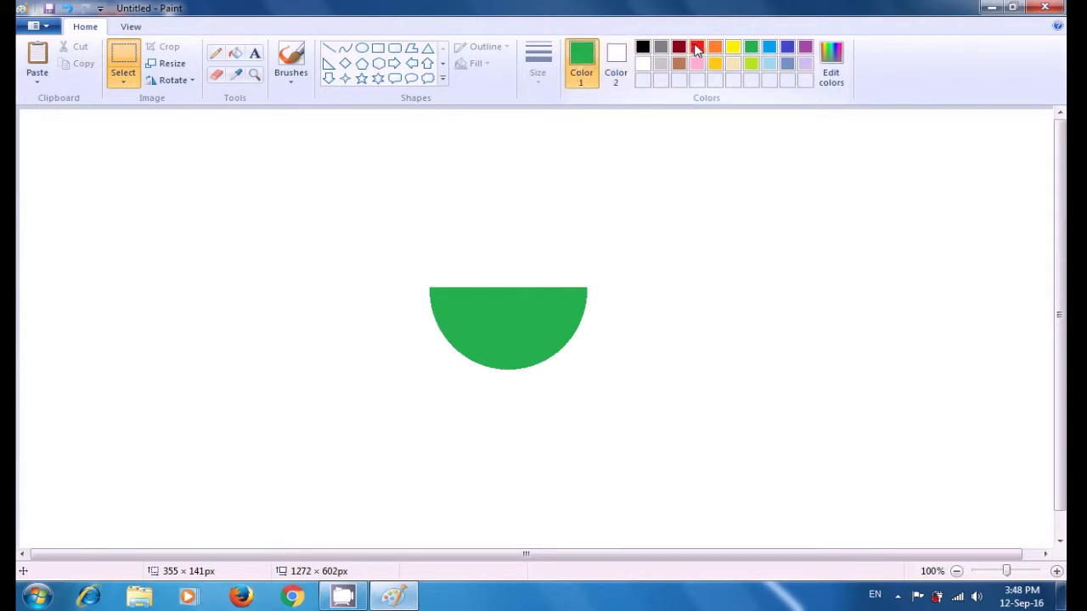
{"action": "left_click", "coordinate": [696, 47]}
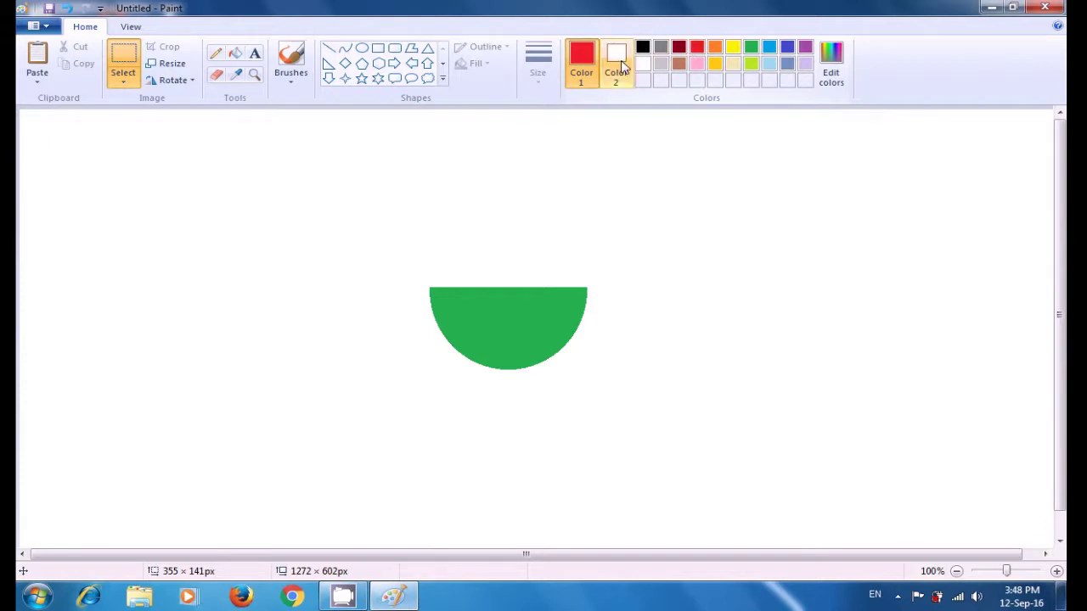
{"action": "left_click", "coordinate": [619, 68]}
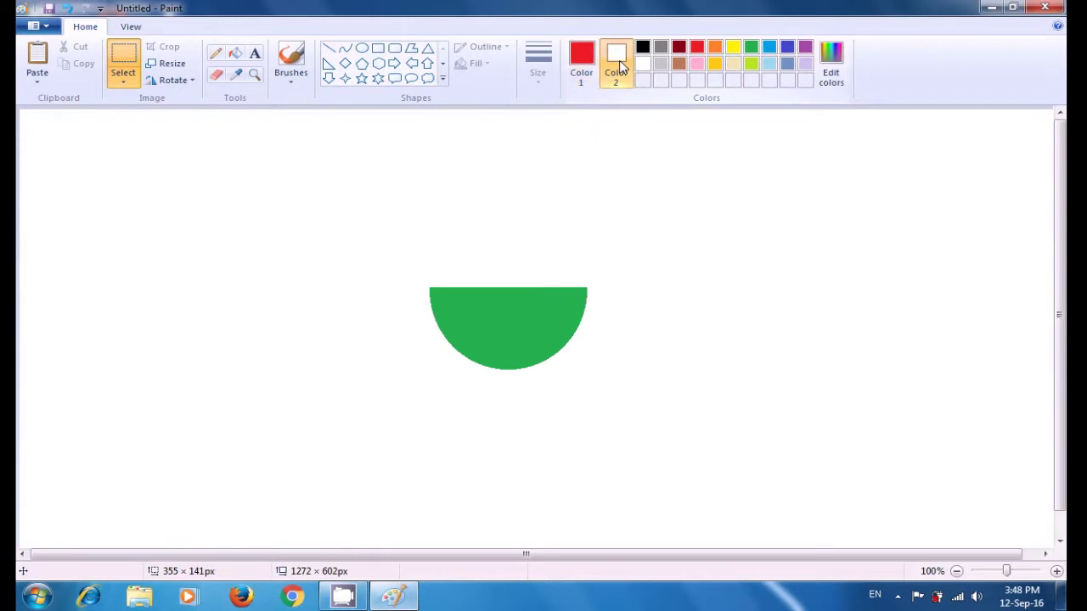
{"action": "left_click", "coordinate": [698, 51]}
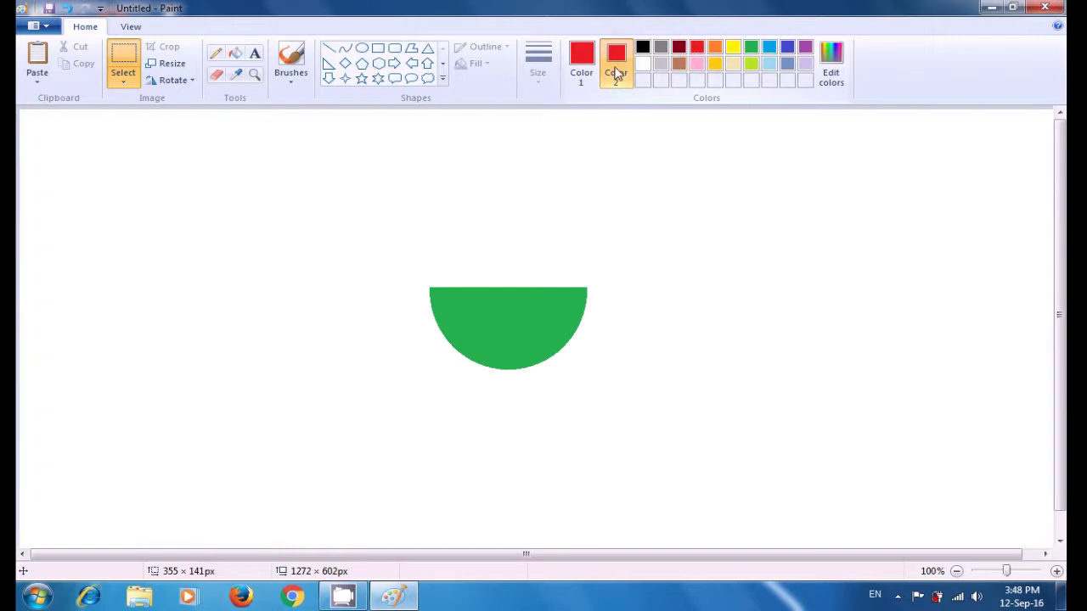
{"action": "left_click", "coordinate": [363, 49]}
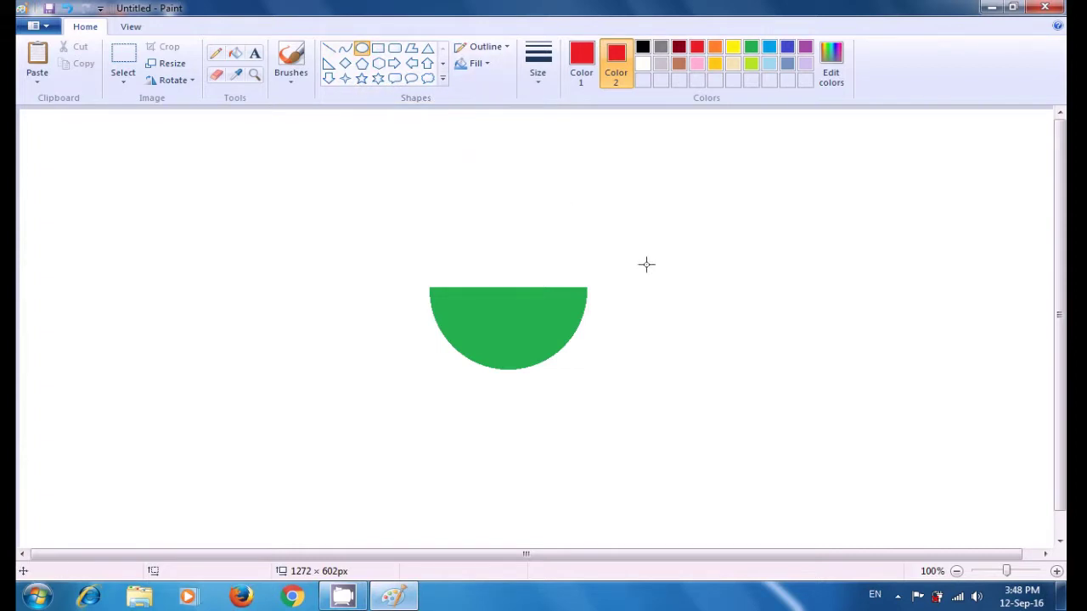
{"action": "left_click_drag", "start_coordinate": [676, 286], "coordinate": [809, 404]}
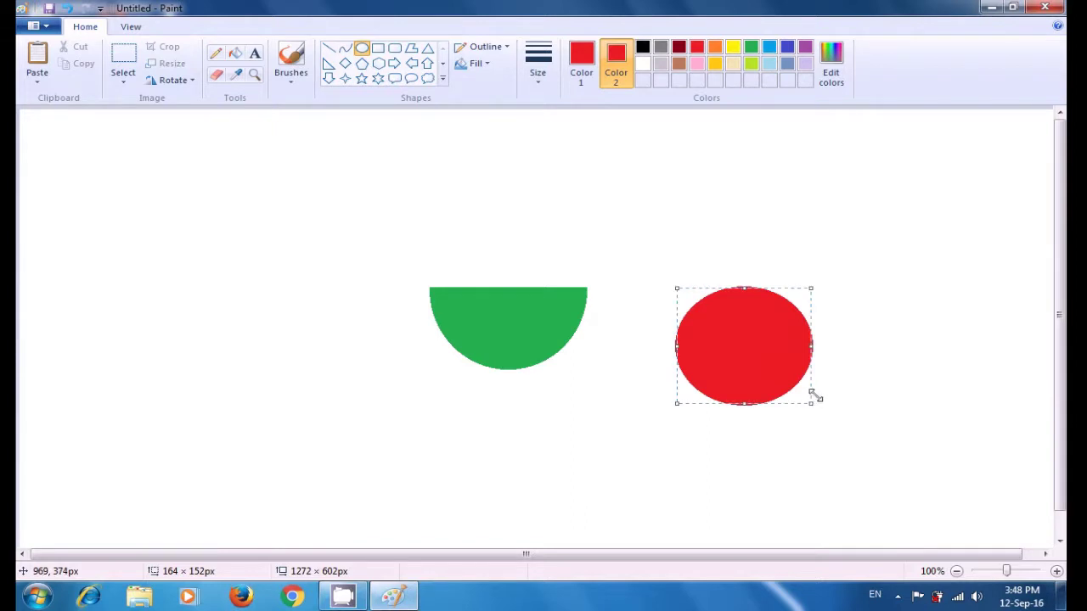
{"action": "left_click", "coordinate": [884, 377]}
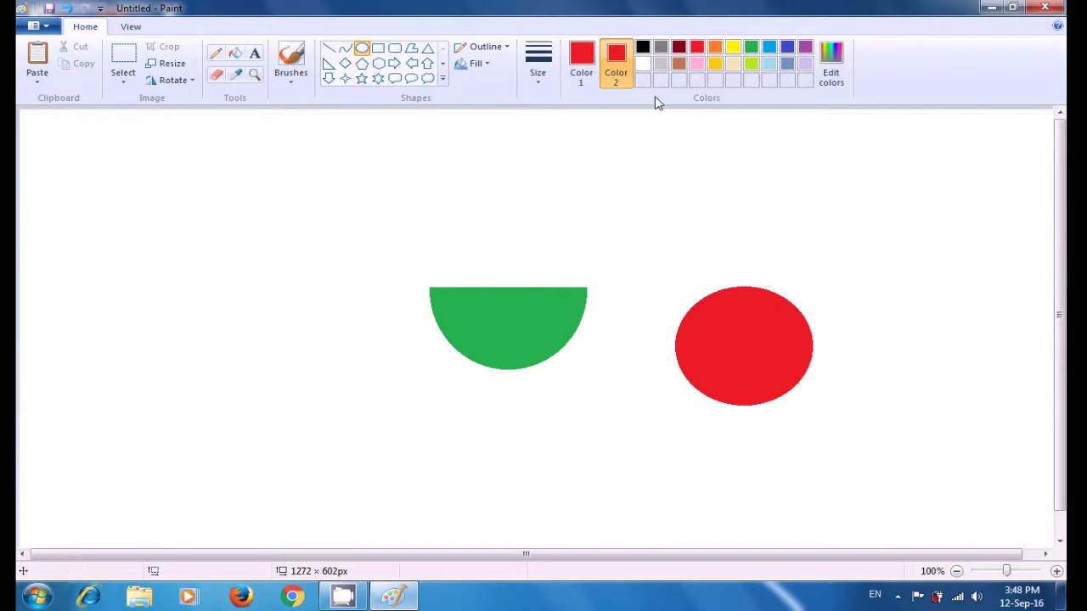
Set Color 2 to white and delete the upper half of the red oval using a rectangular selection
{"action": "left_click", "coordinate": [643, 66]}
{"action": "left_click", "coordinate": [123, 78]}
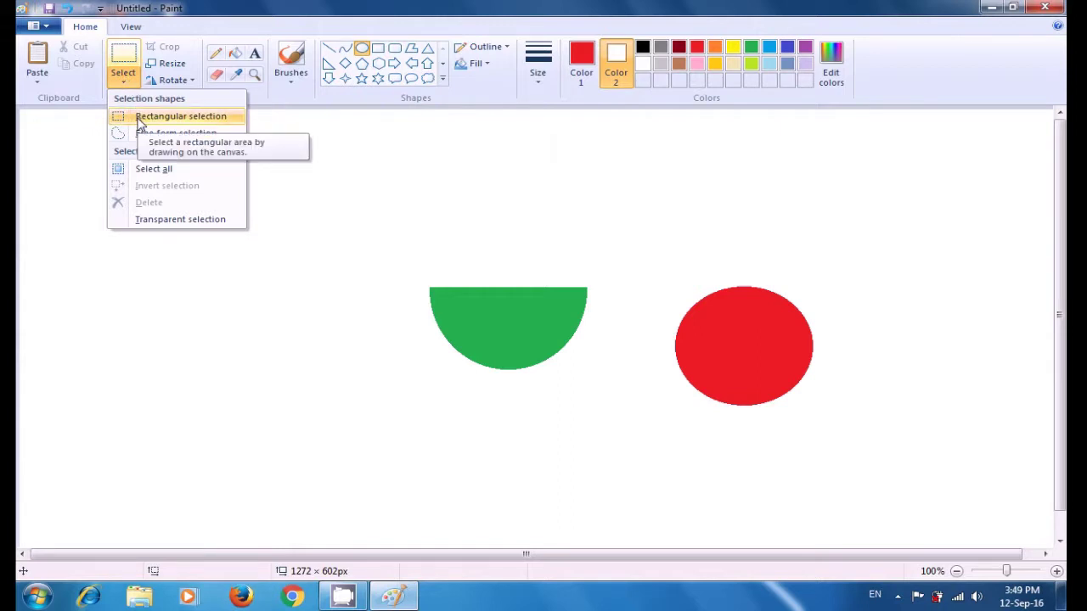
{"action": "left_click", "coordinate": [140, 118]}
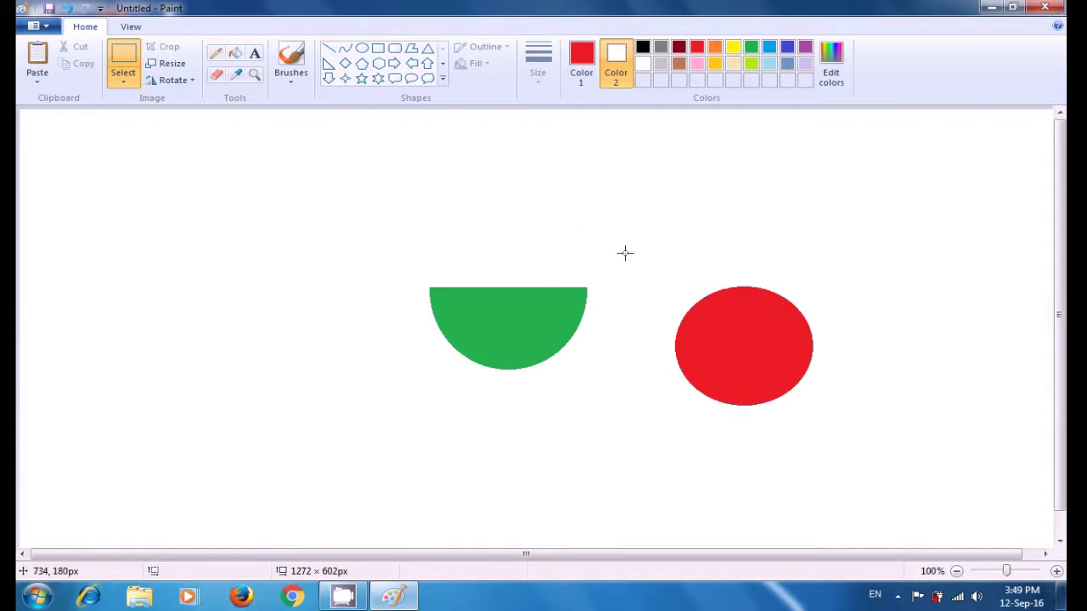
{"action": "left_click_drag", "start_coordinate": [644, 275], "coordinate": [857, 343]}
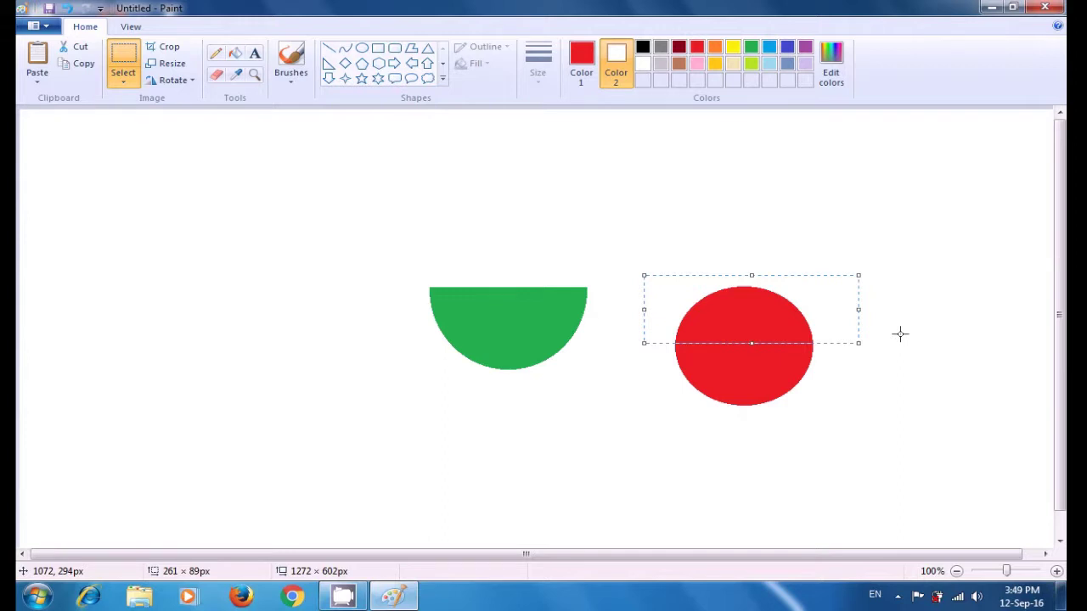
{"action": "key", "text": "Delete"}
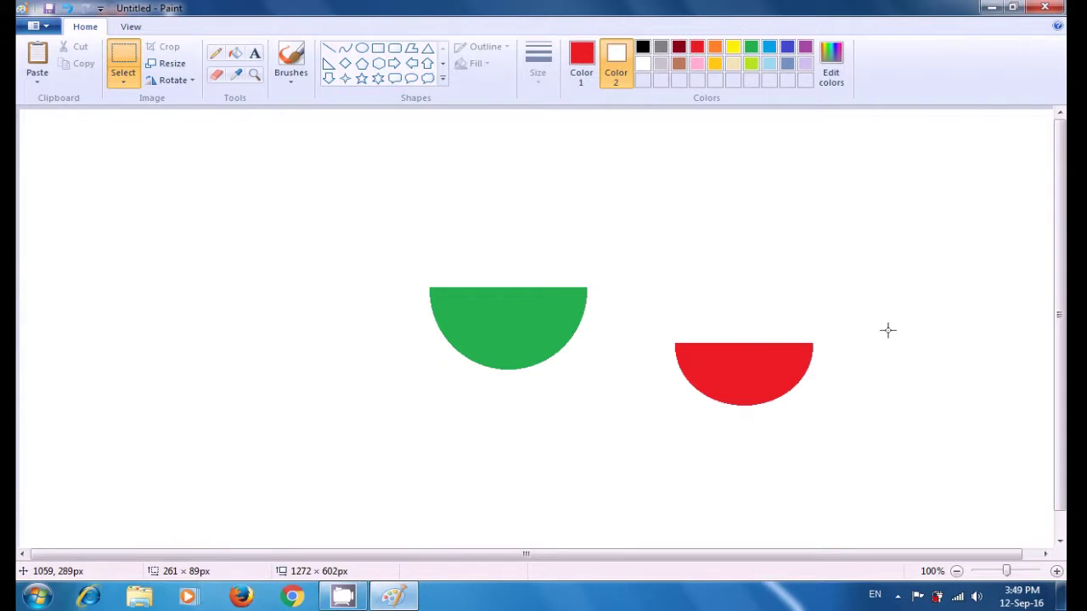
Move the red half oval onto the green half circle with transparent selection on, centring it and aligning their flat top edges
{"action": "left_click_drag", "start_coordinate": [650, 314], "coordinate": [857, 430]}
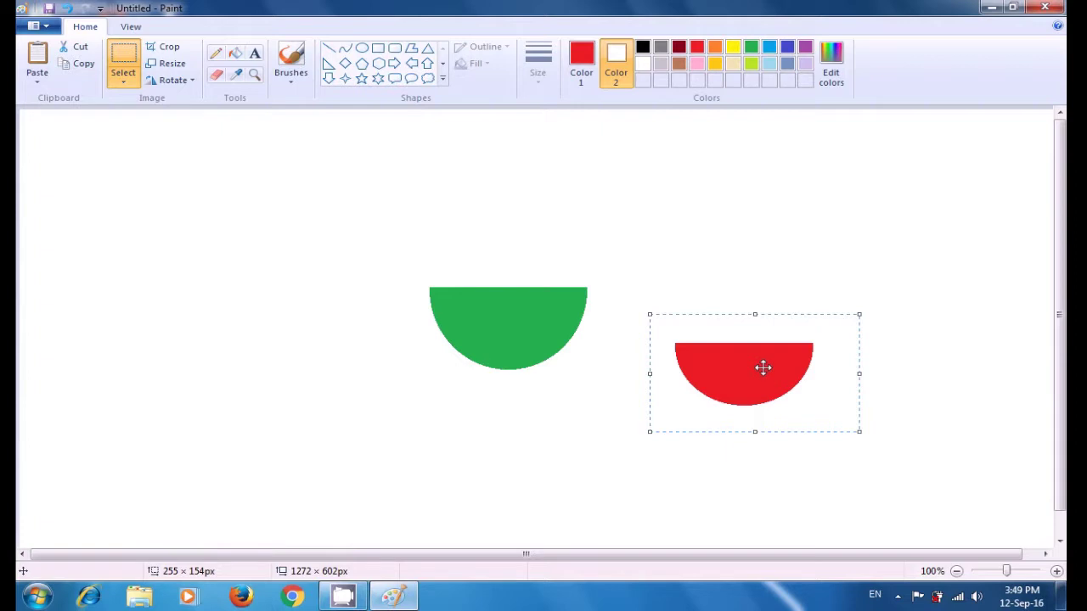
{"action": "left_click_drag", "start_coordinate": [763, 367], "coordinate": [536, 356]}
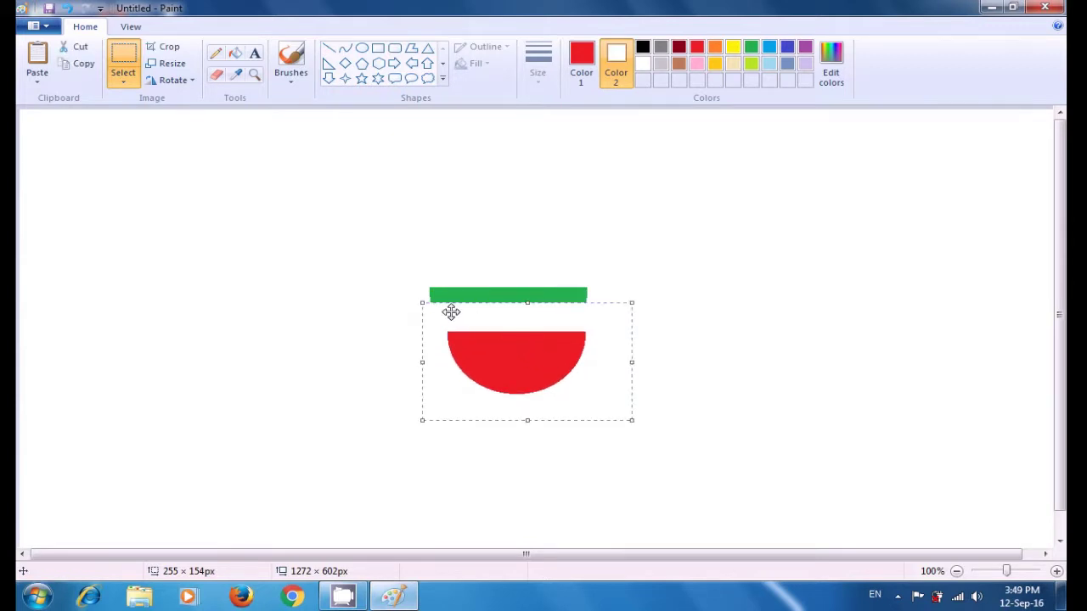
{"action": "left_click", "coordinate": [122, 84]}
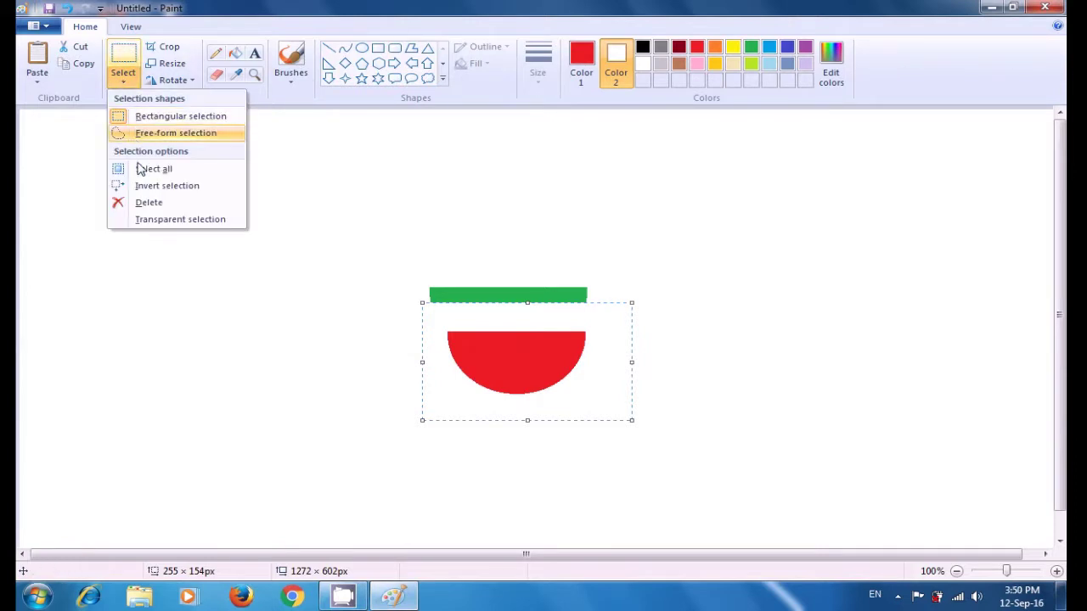
{"action": "left_click", "coordinate": [146, 221]}
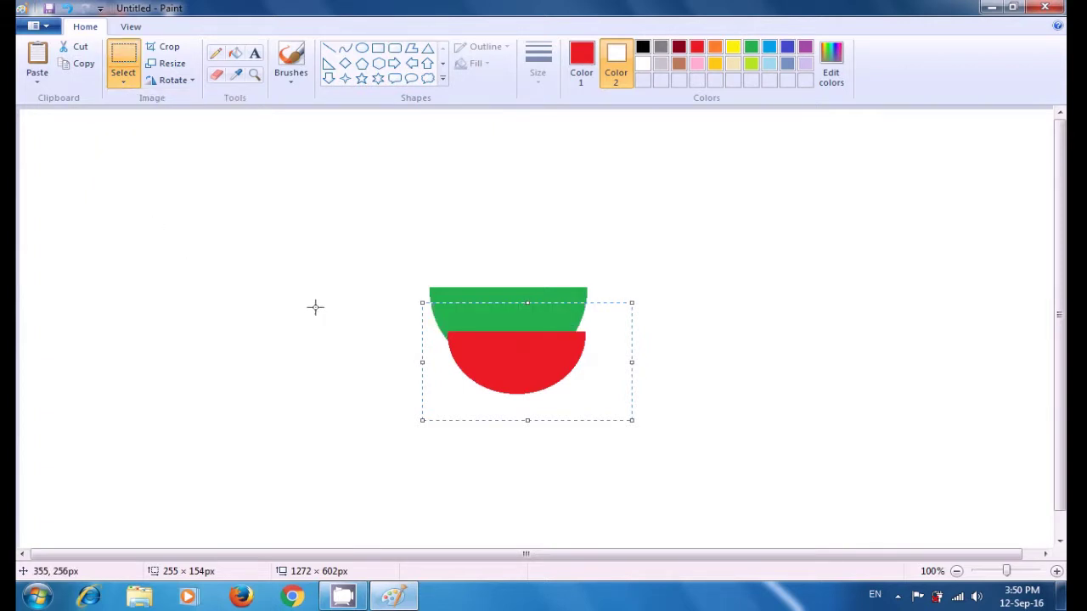
{"action": "left_click_drag", "start_coordinate": [521, 371], "coordinate": [511, 328]}
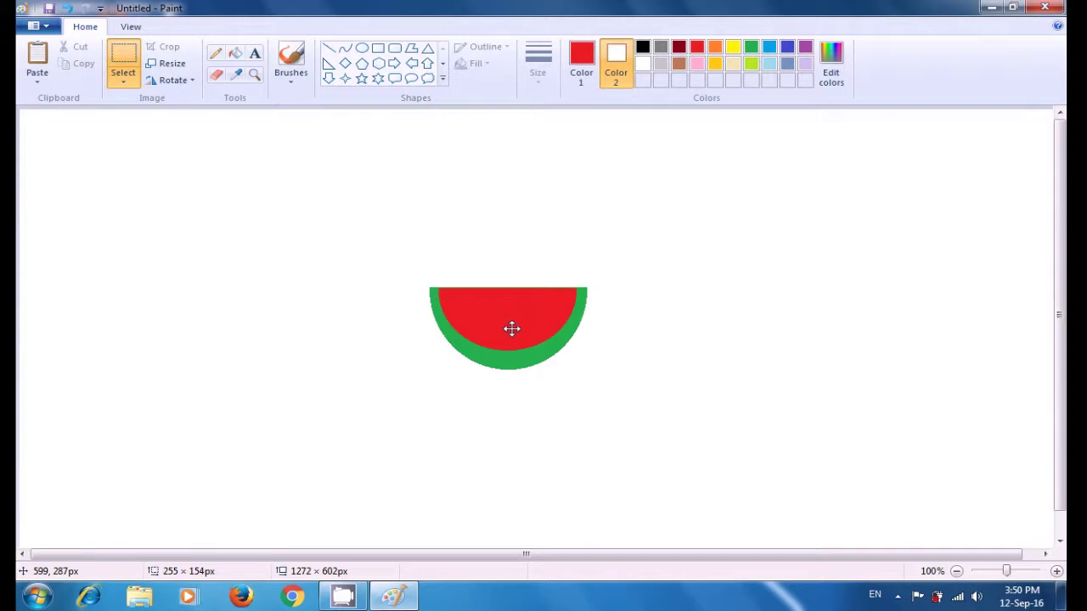
{"action": "left_click_drag", "start_coordinate": [511, 329], "coordinate": [511, 328]}
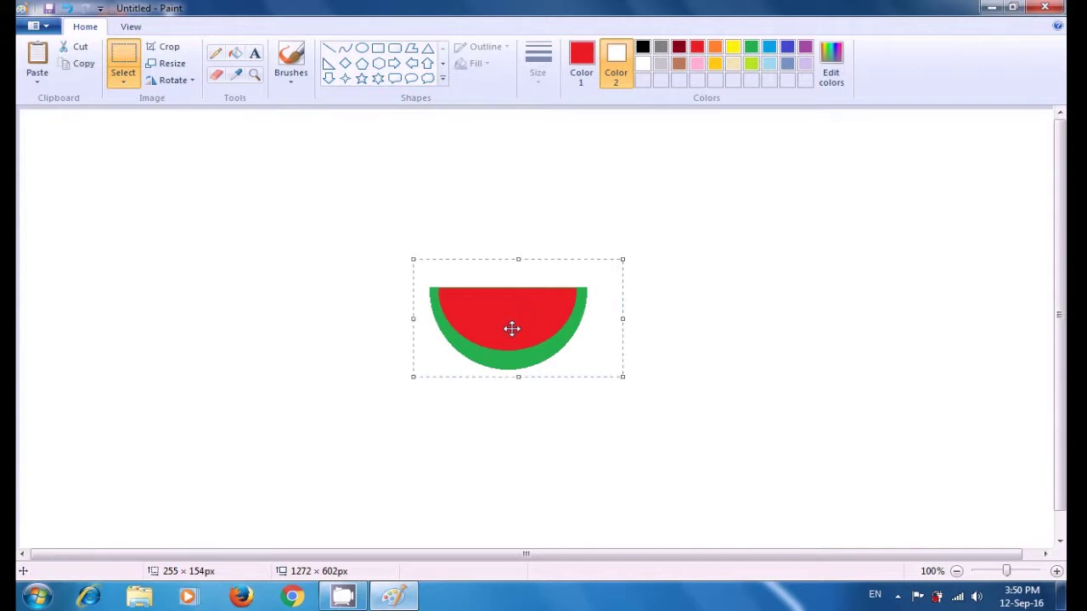
{"action": "left_click", "coordinate": [787, 306]}
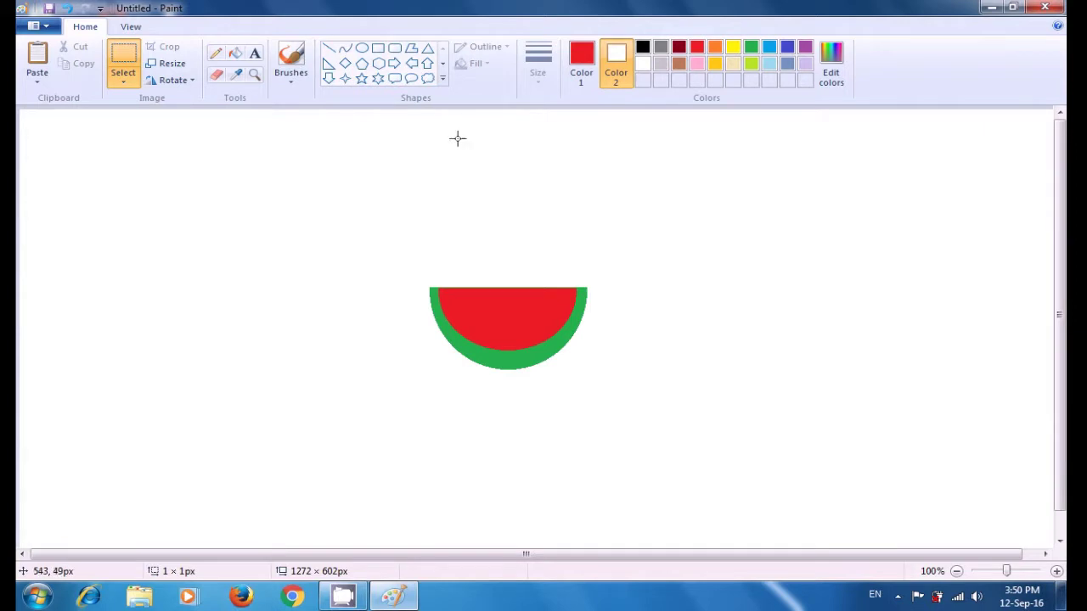
Draw a small solid oval seed about 9 × 14 px on the empty canvas beside the slice, with black for both outline and fill
{"action": "left_click", "coordinate": [361, 49]}
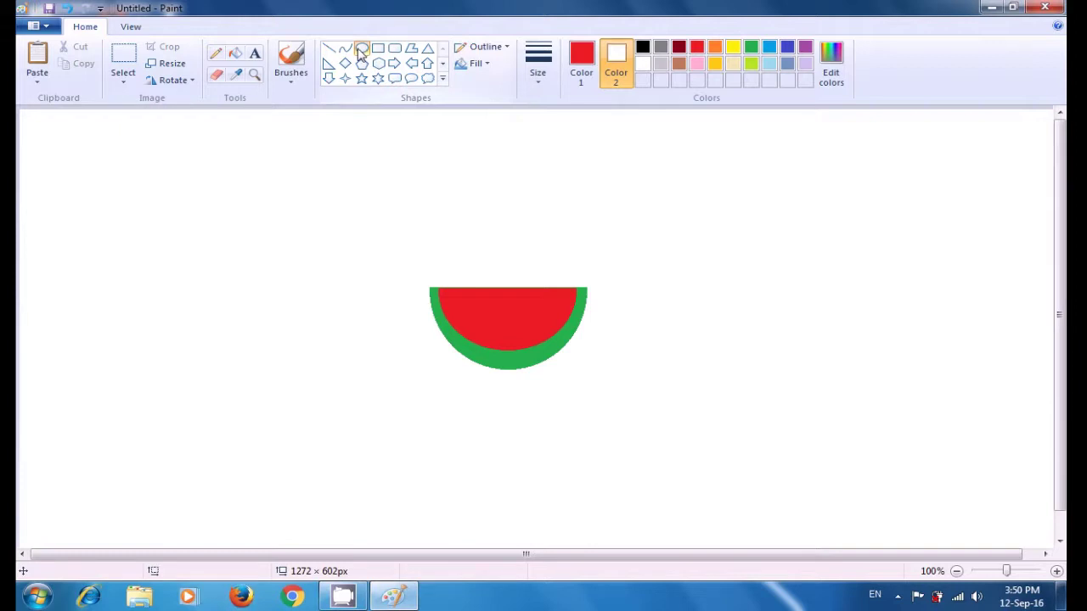
{"action": "left_click", "coordinate": [581, 74]}
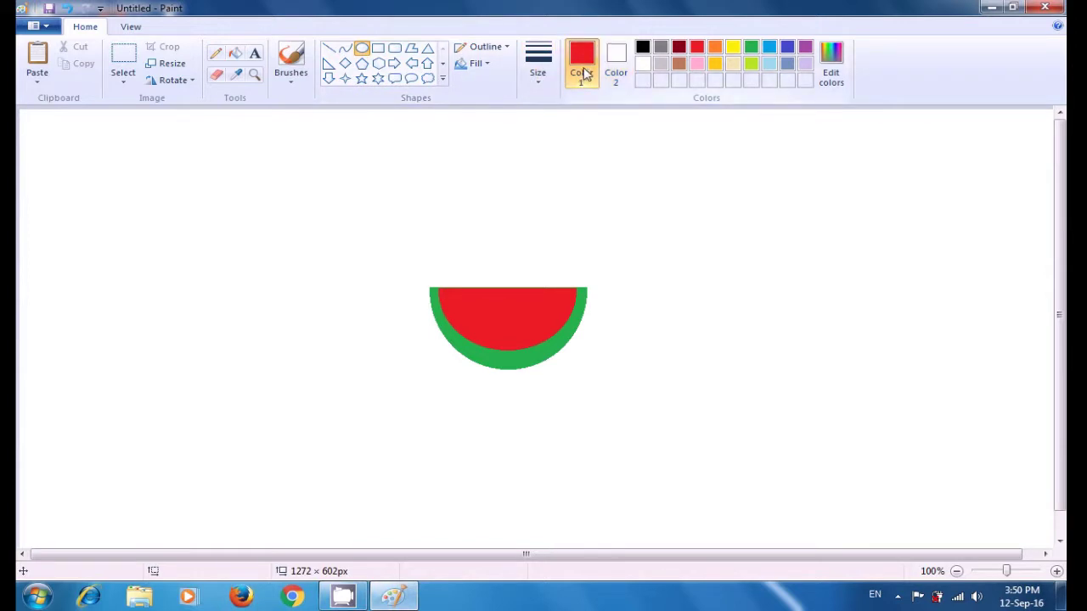
{"action": "left_click", "coordinate": [642, 51]}
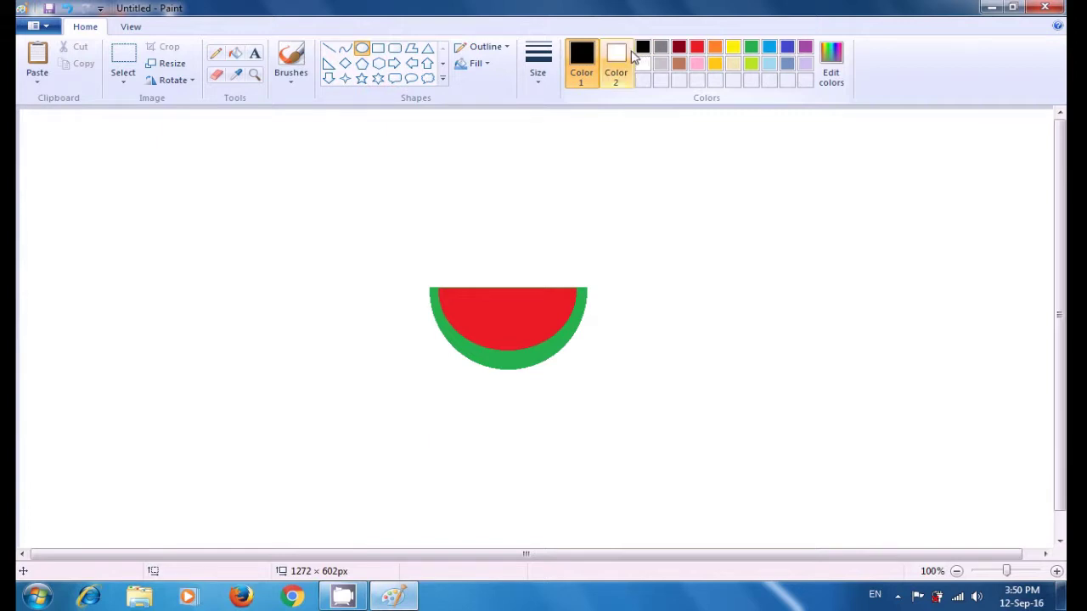
{"action": "left_click", "coordinate": [617, 57]}
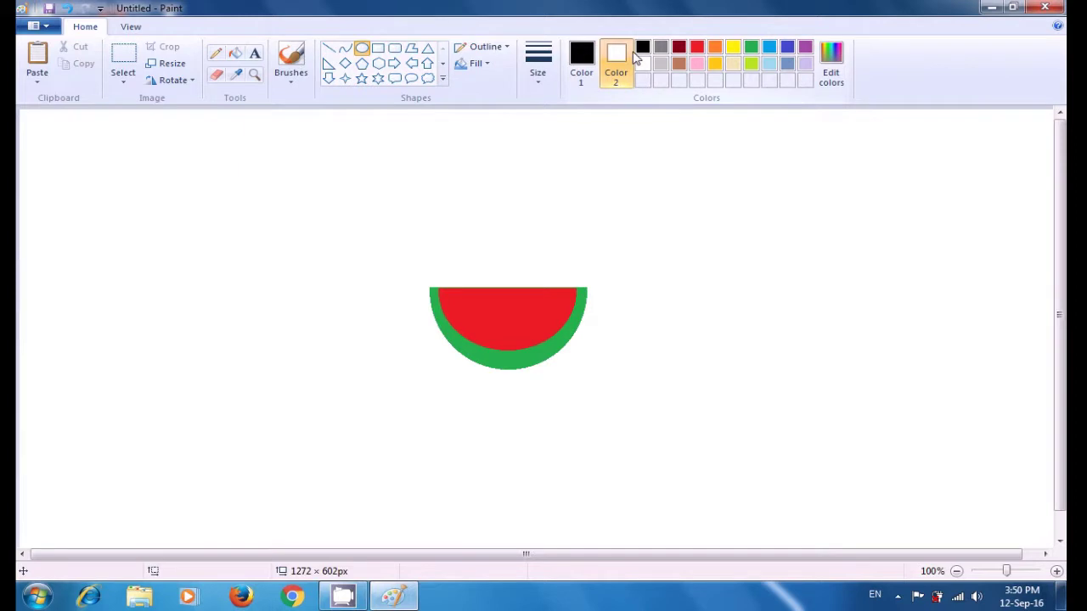
{"action": "left_click", "coordinate": [643, 50]}
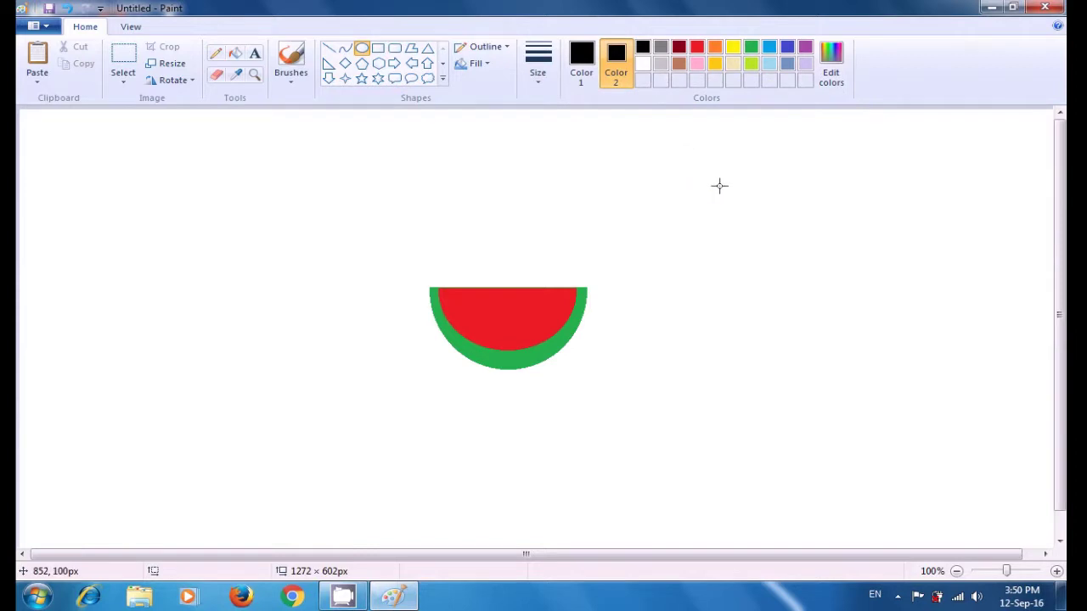
{"action": "left_click_drag", "start_coordinate": [725, 195], "coordinate": [731, 204]}
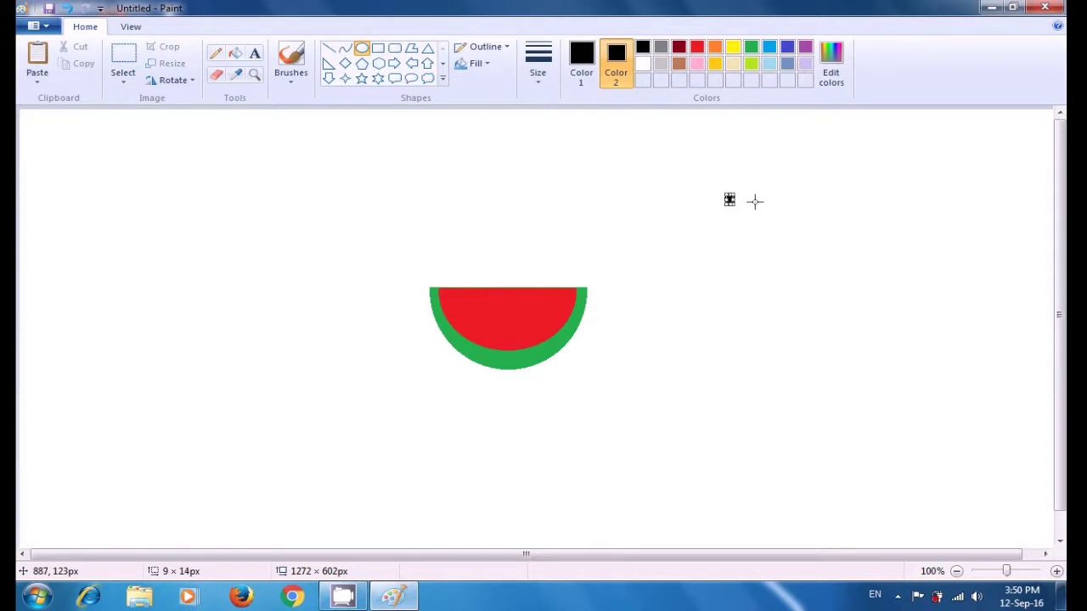
{"action": "left_click", "coordinate": [822, 205]}
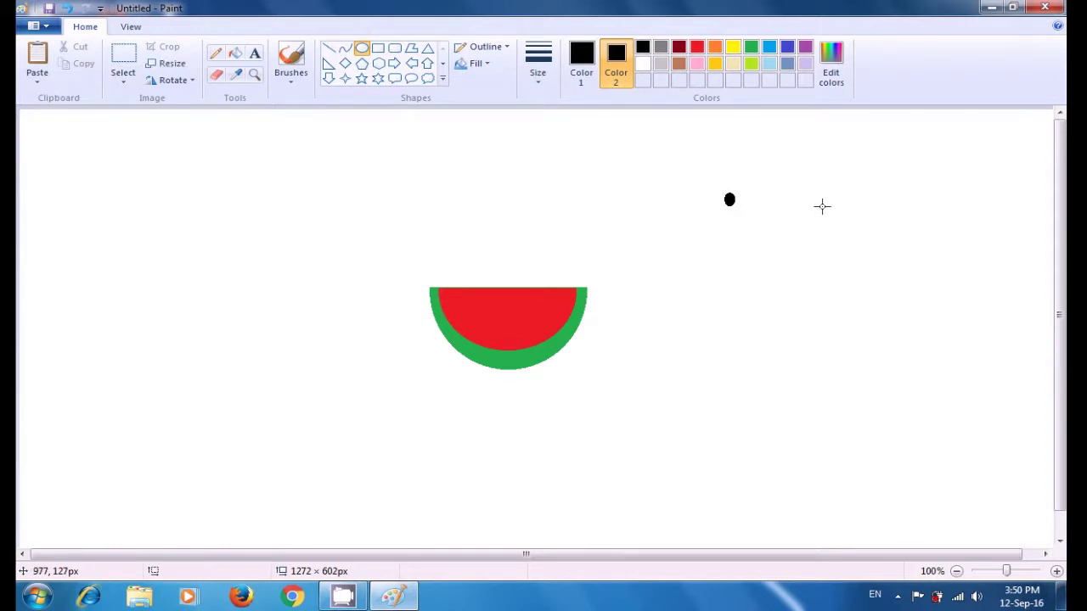
Set Color 2 to white, copy the black seed with a rectangular selection, and place the copy at the upper left of the red flesh
{"action": "left_click", "coordinate": [639, 64]}
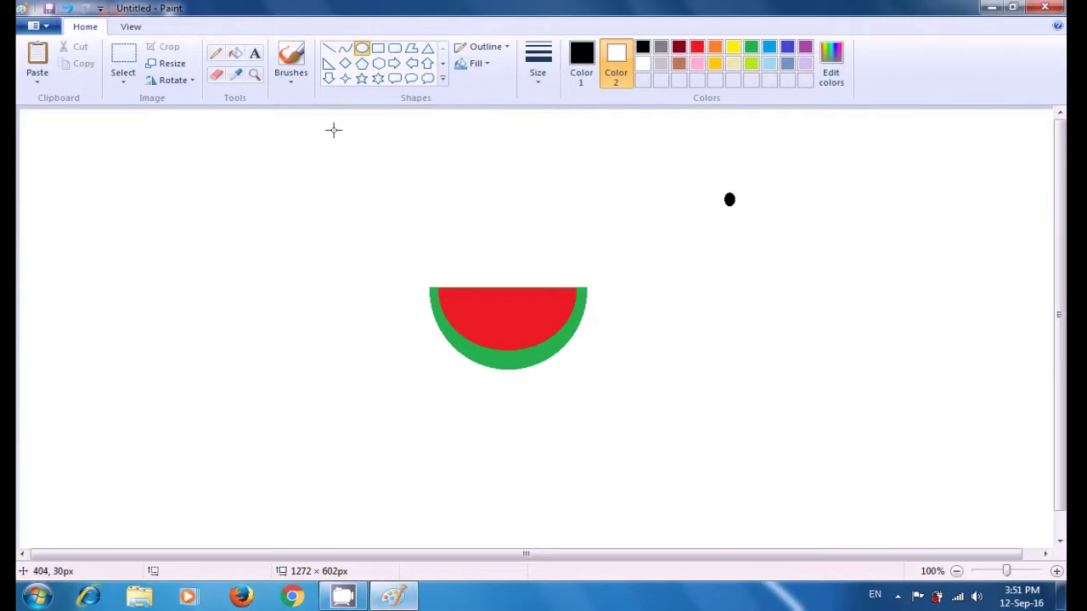
{"action": "left_click", "coordinate": [123, 85]}
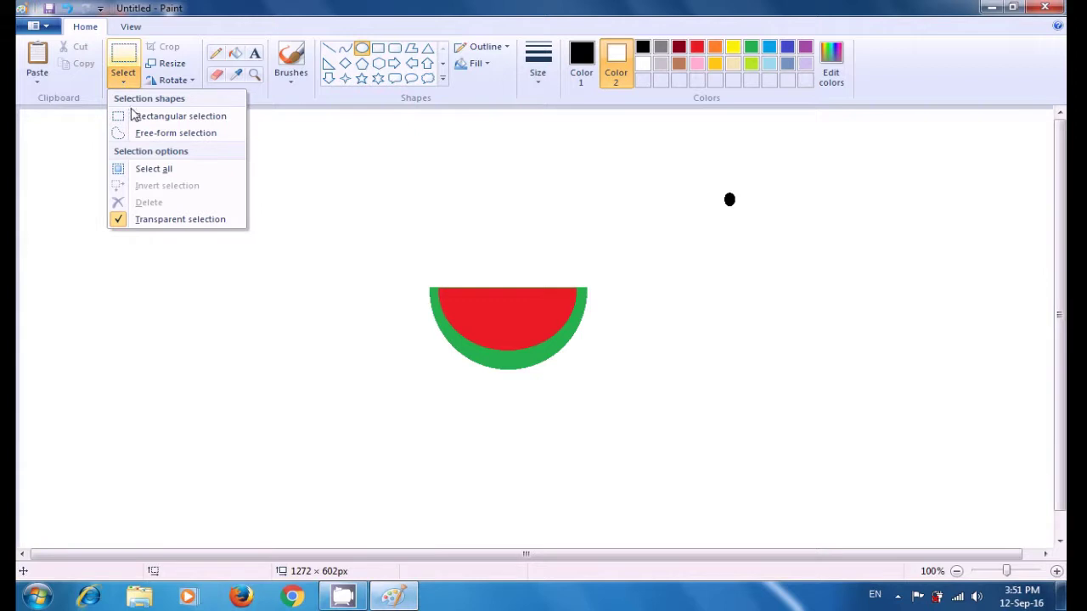
{"action": "left_click", "coordinate": [134, 118]}
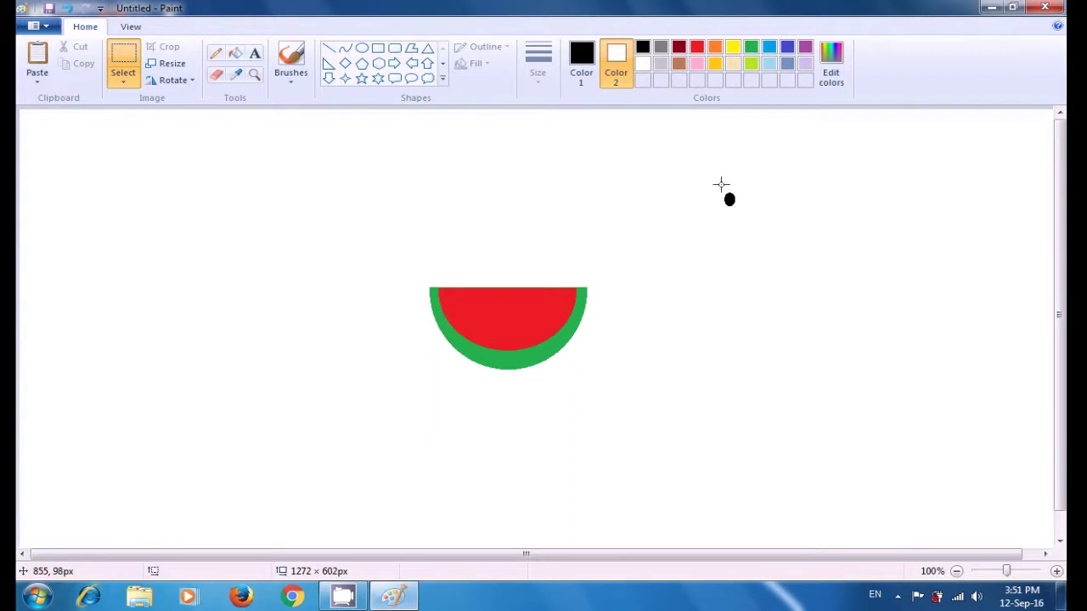
{"action": "left_click_drag", "start_coordinate": [718, 185], "coordinate": [743, 216]}
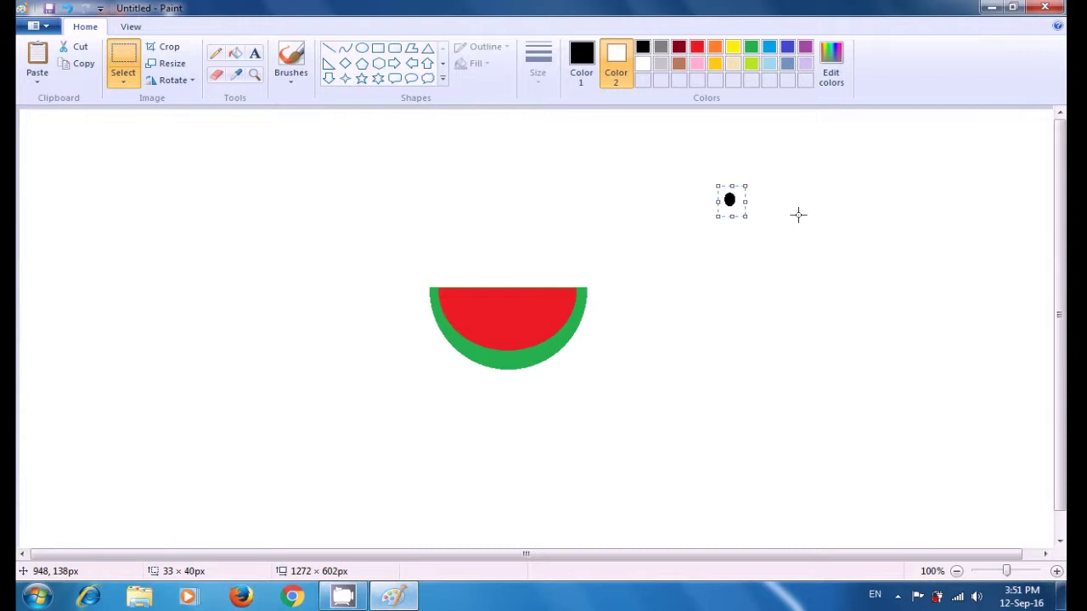
{"action": "key", "text": "ctrl+v"}
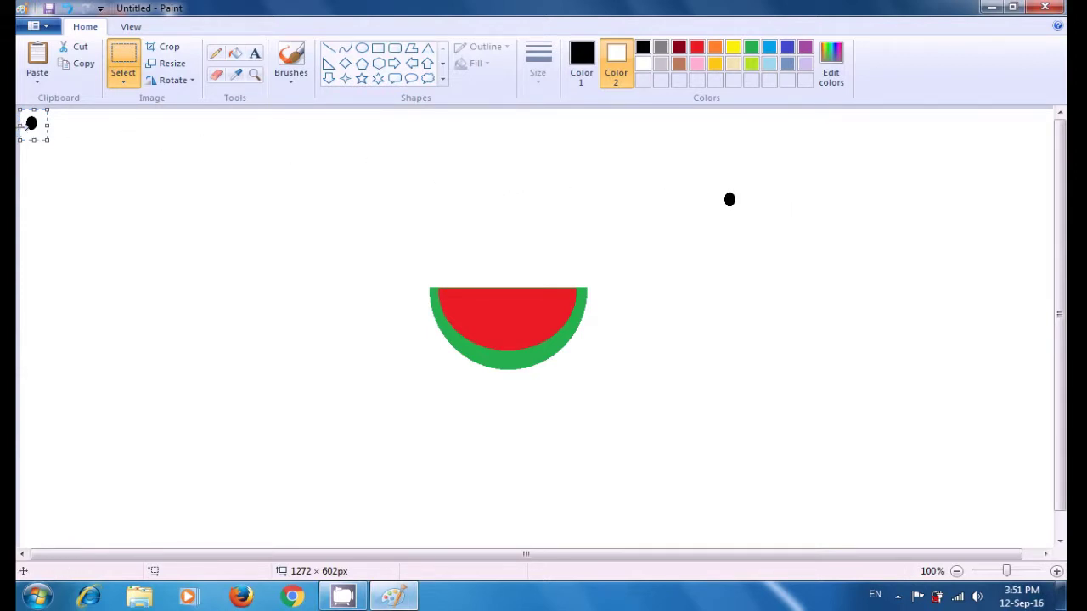
{"action": "left_click_drag", "start_coordinate": [28, 124], "coordinate": [449, 301]}
{"action": "left_click", "coordinate": [360, 291]}
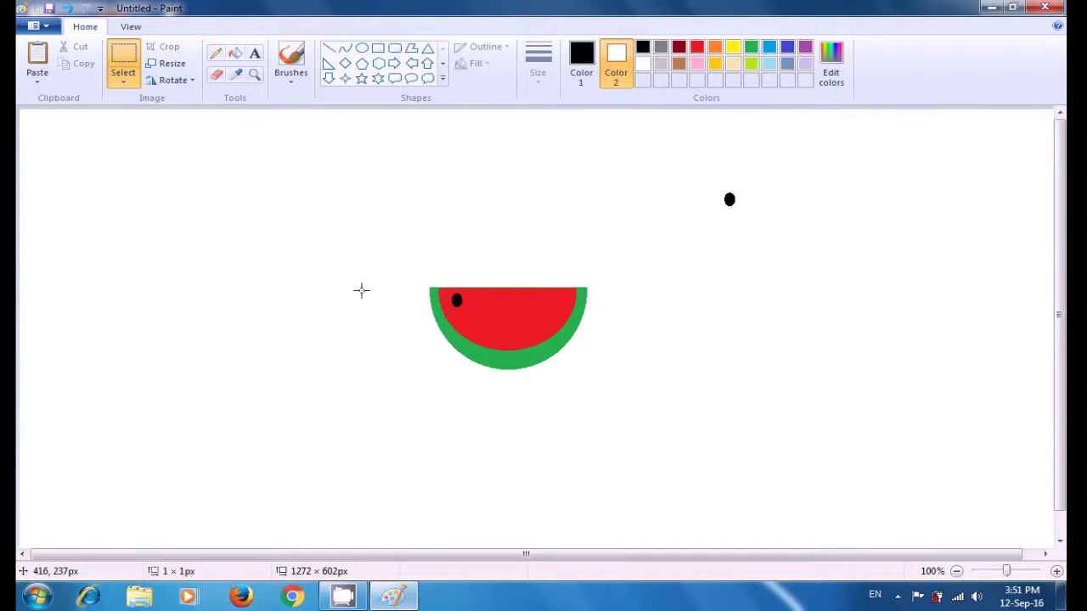
Paste two more black seeds along the red flesh's upper edge, one in the middle and one near its right end
{"action": "key", "text": "ctrl+v"}
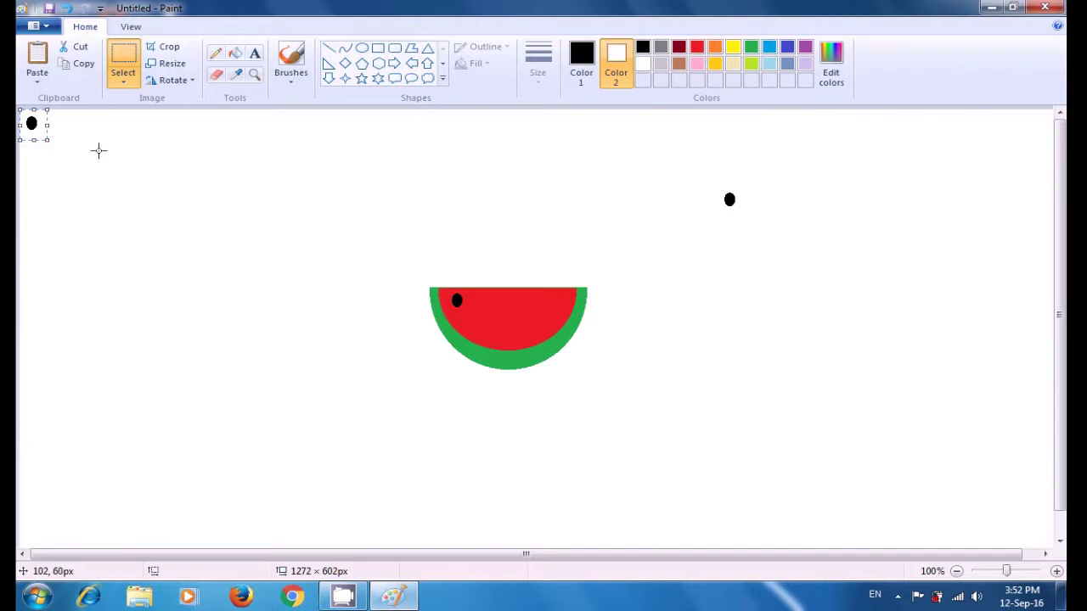
{"action": "left_click_drag", "start_coordinate": [31, 126], "coordinate": [506, 307]}
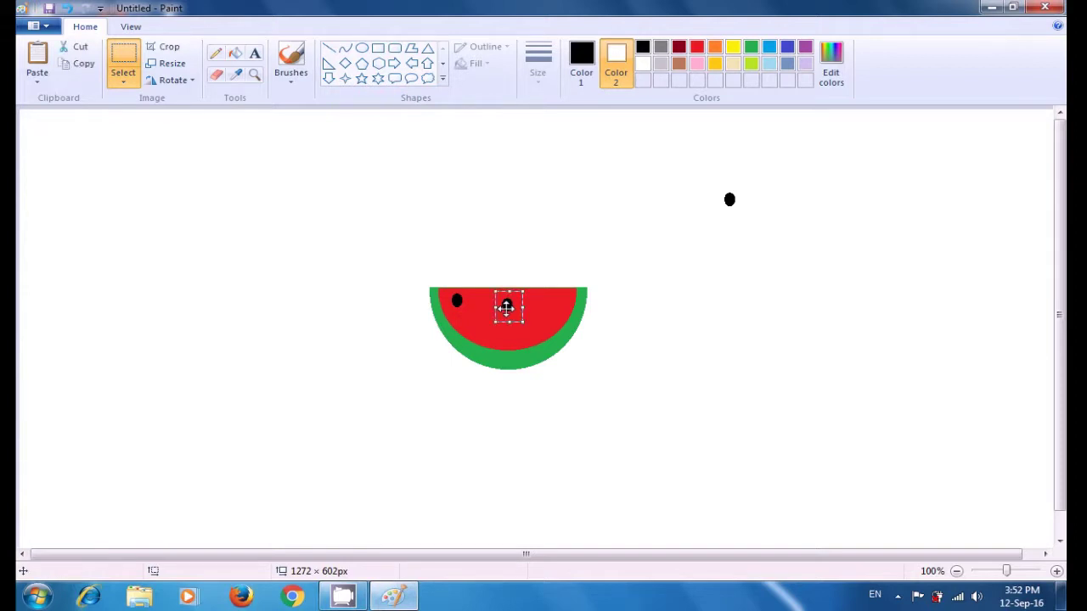
{"action": "left_click", "coordinate": [560, 256]}
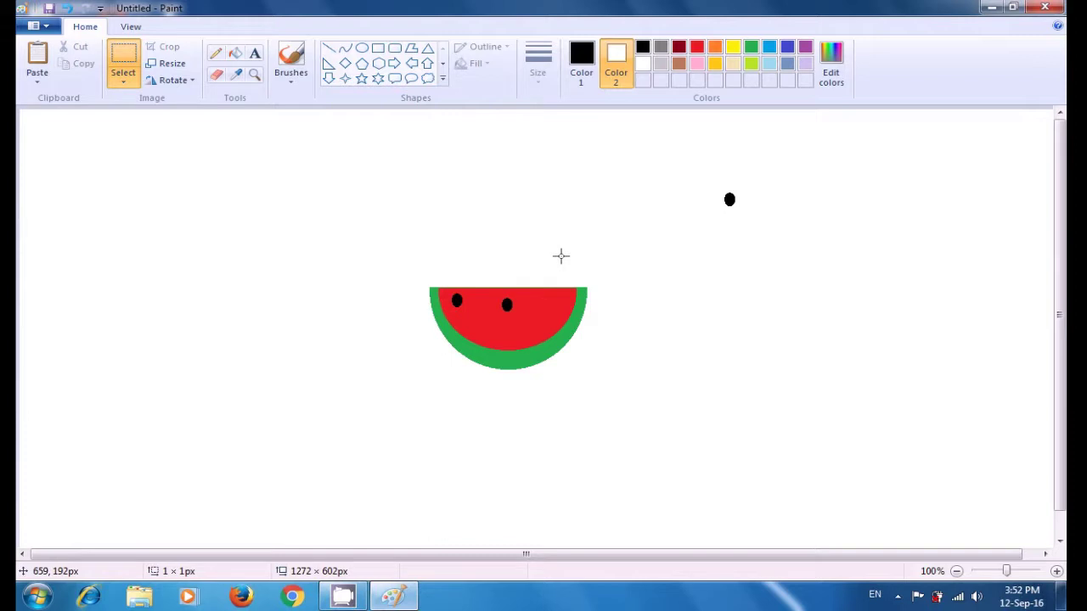
{"action": "key", "text": "ctrl+v"}
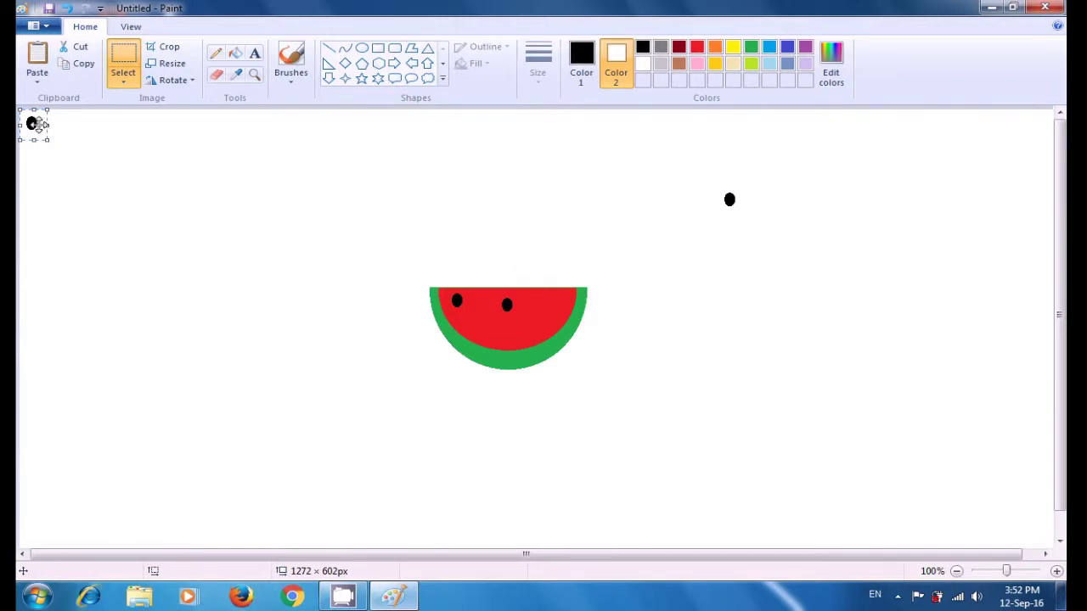
{"action": "left_click_drag", "start_coordinate": [34, 123], "coordinate": [551, 303]}
{"action": "left_click", "coordinate": [557, 230]}
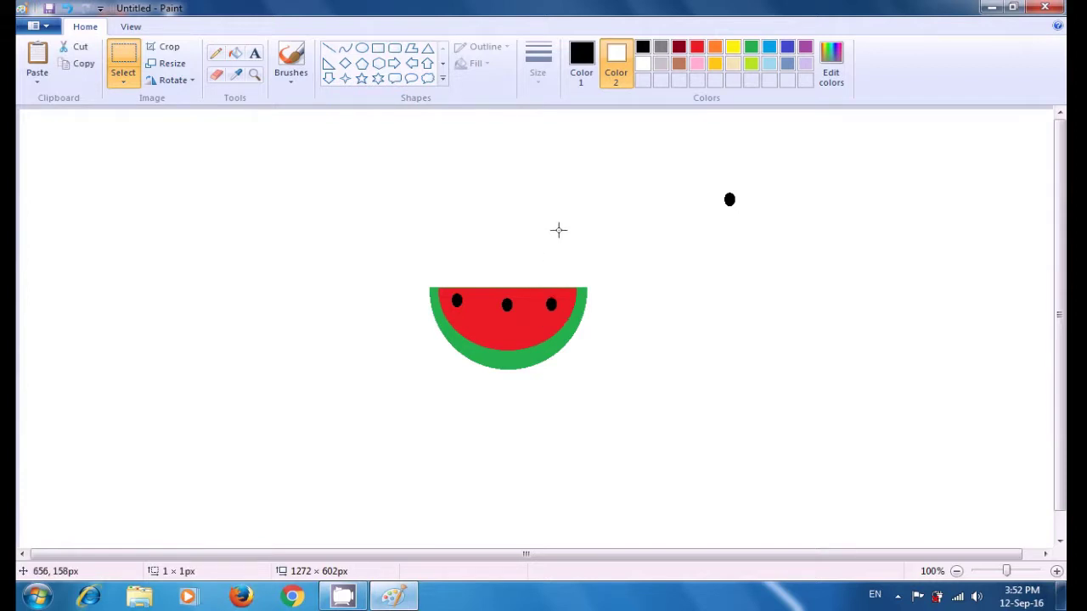
Paste two more black seeds in a lower row on the red flesh, spaced between the upper seeds
{"action": "key", "text": "ctrl+v"}
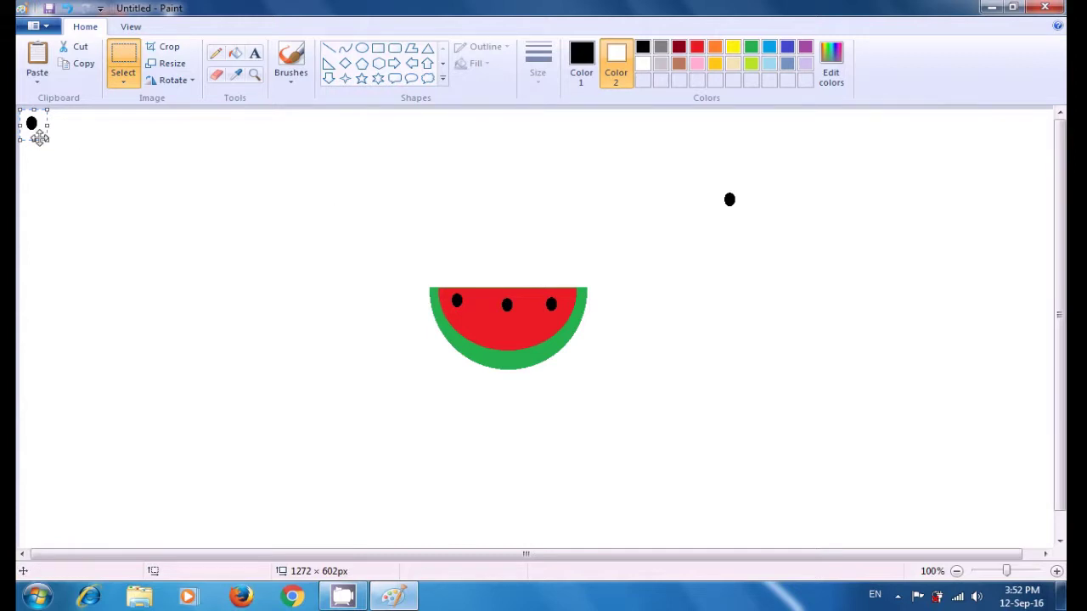
{"action": "left_click_drag", "start_coordinate": [29, 121], "coordinate": [491, 332]}
{"action": "left_click", "coordinate": [418, 215]}
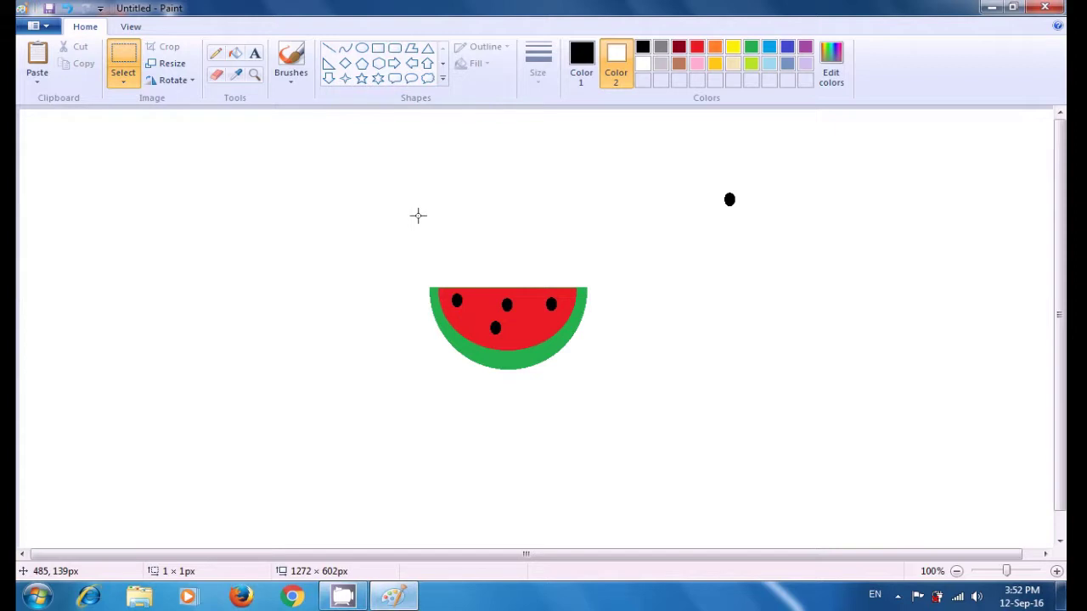
{"action": "key", "text": "ctrl+v"}
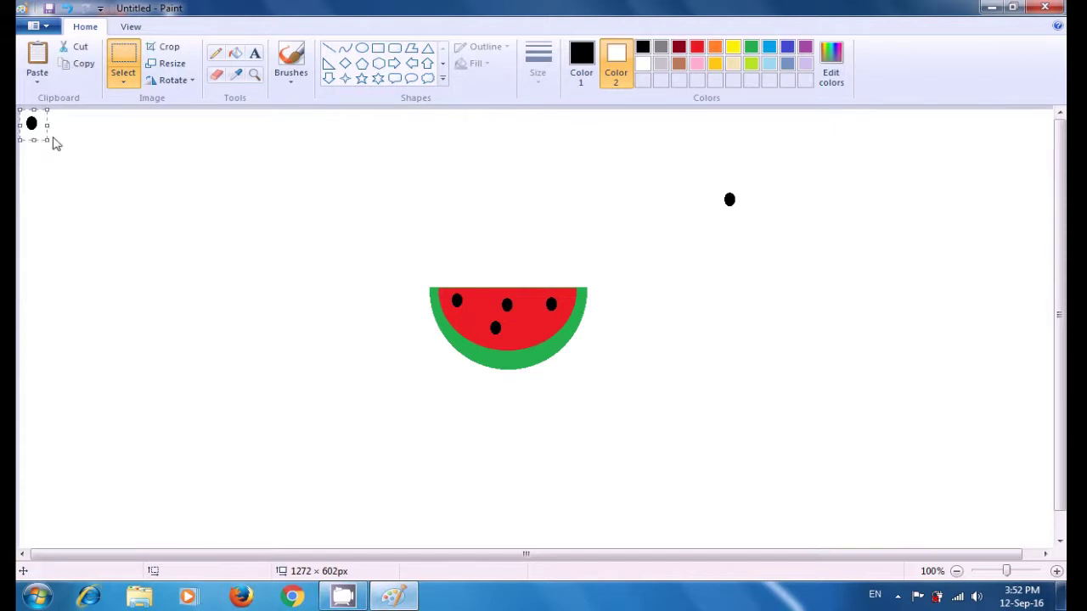
{"action": "left_click_drag", "start_coordinate": [32, 124], "coordinate": [535, 323]}
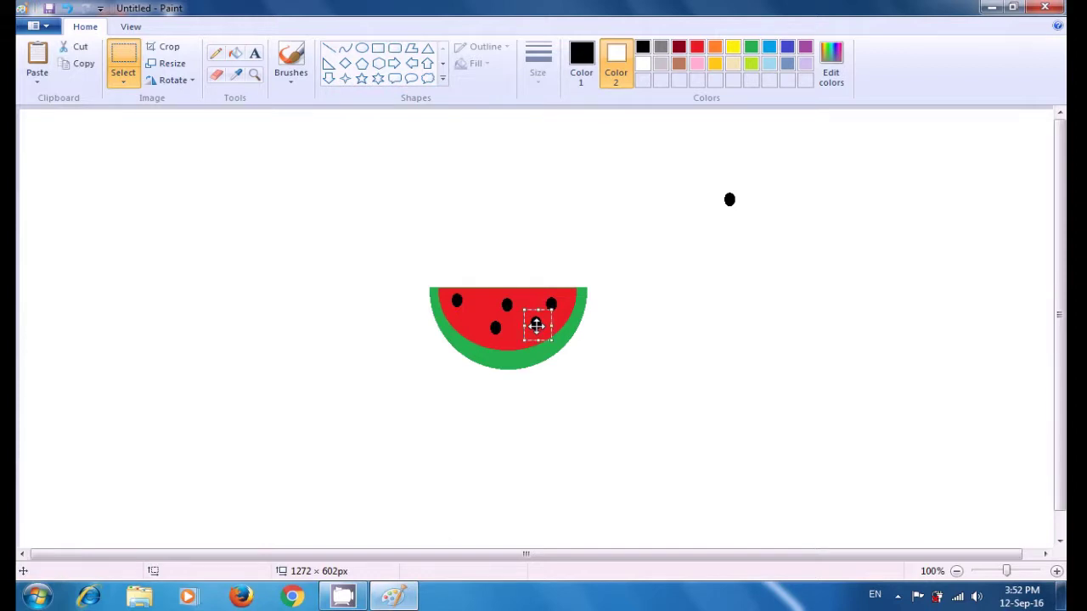
{"action": "left_click", "coordinate": [737, 295]}
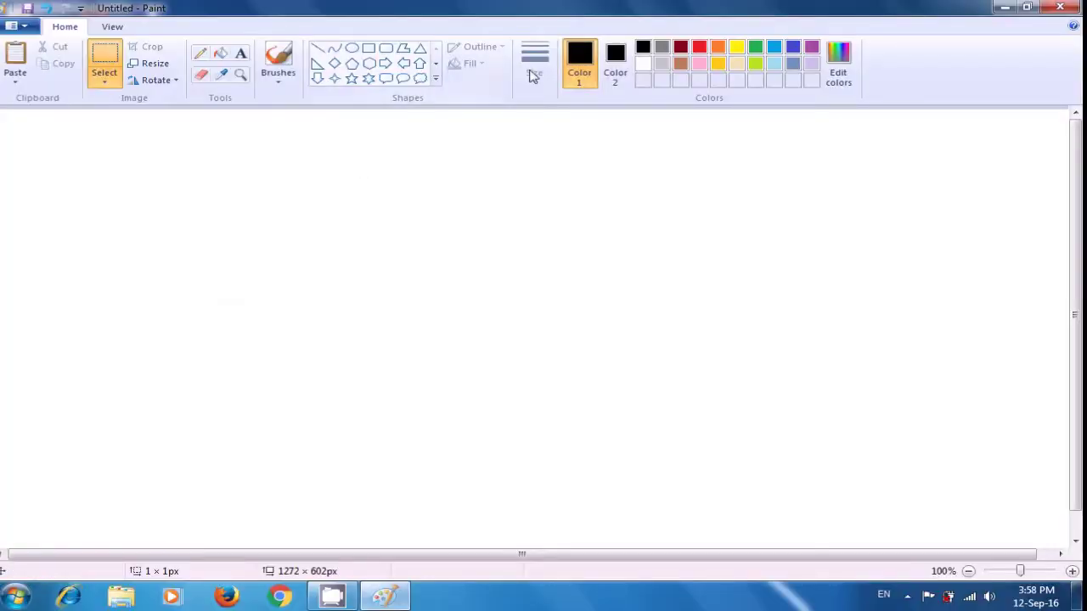
On the blank canvas, draw a solid oval about 175 × 156 px below the centre, with black for both outline and fill
{"action": "left_click", "coordinate": [621, 66]}
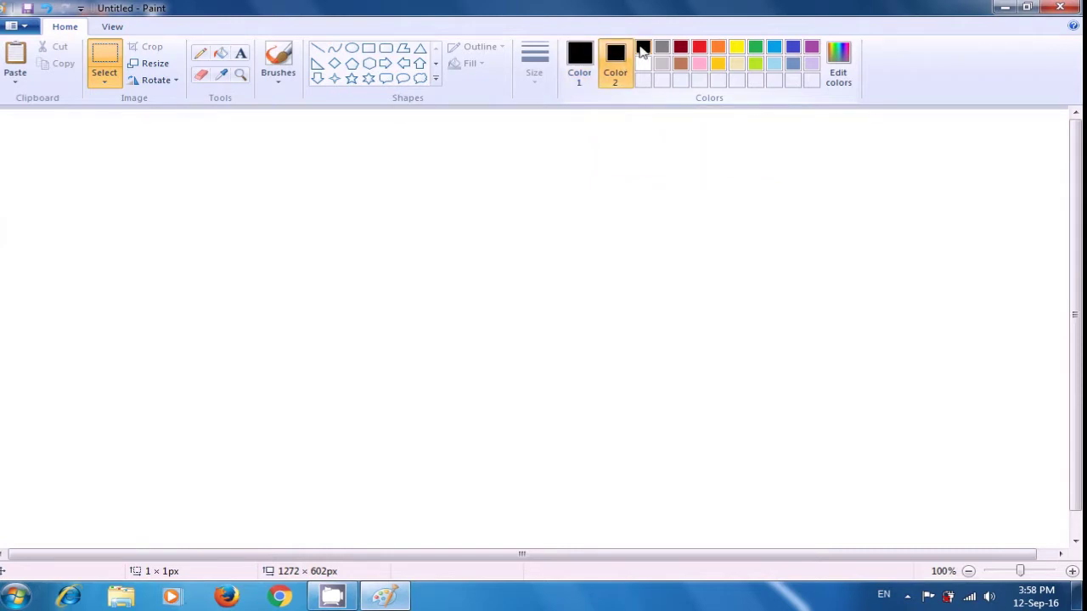
{"action": "left_click", "coordinate": [642, 49]}
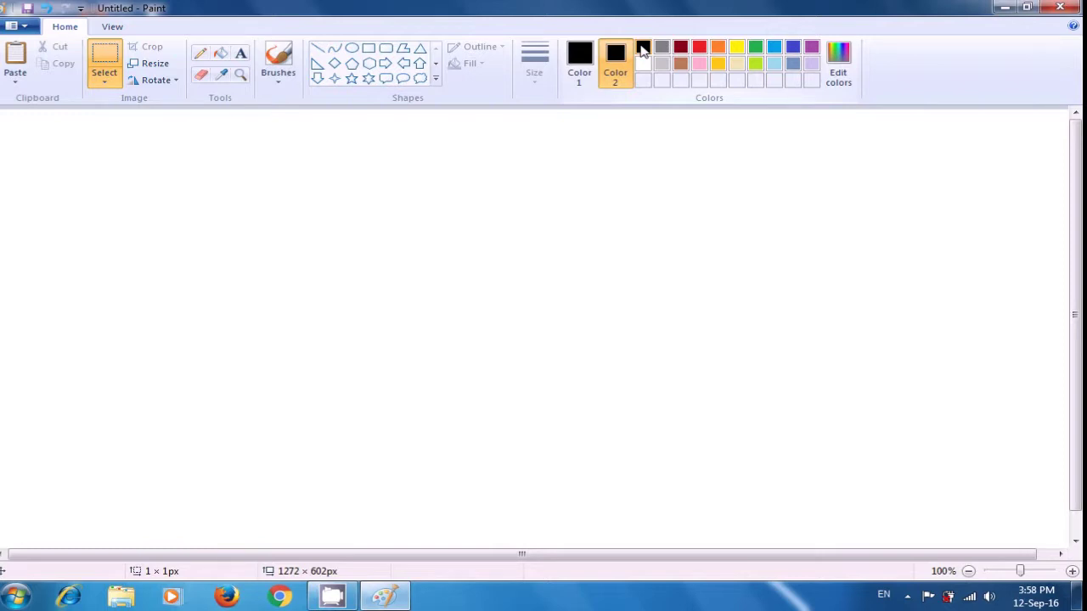
{"action": "left_click", "coordinate": [352, 52]}
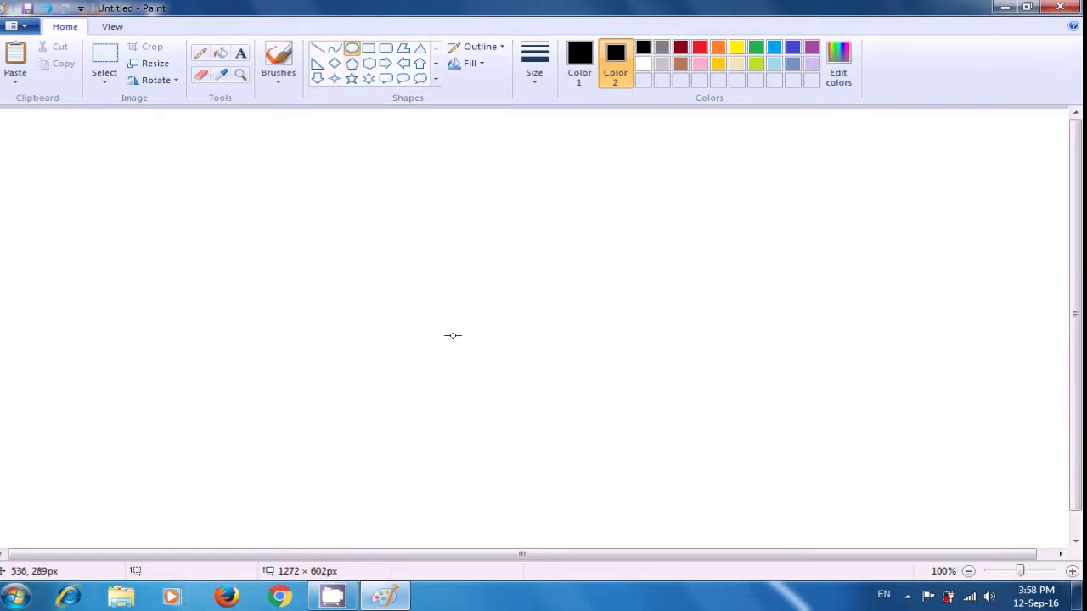
{"action": "left_click_drag", "start_coordinate": [450, 350], "coordinate": [597, 467]}
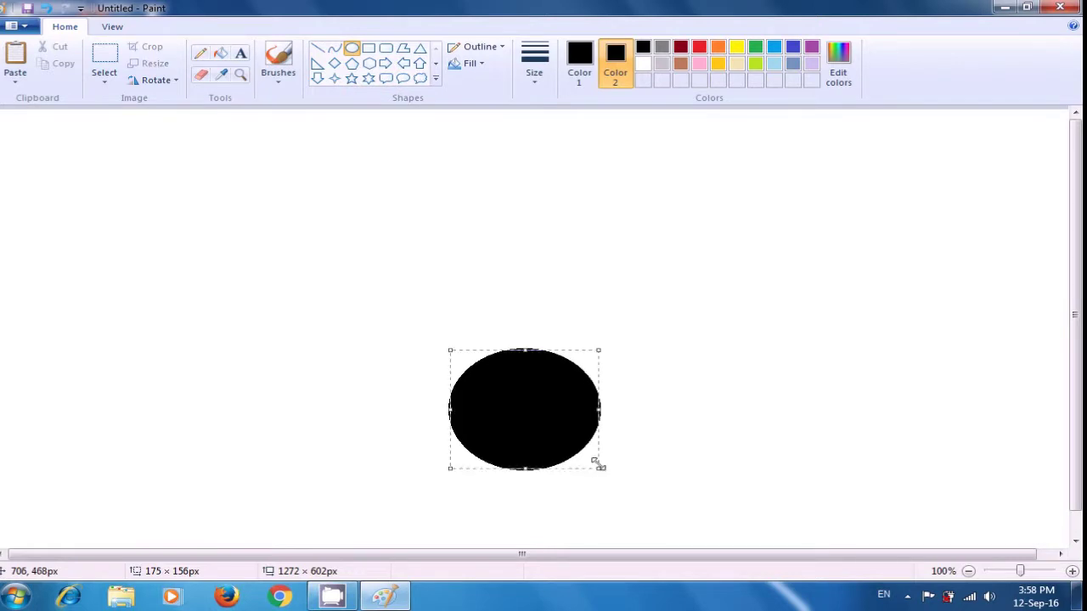
{"action": "left_click", "coordinate": [657, 307]}
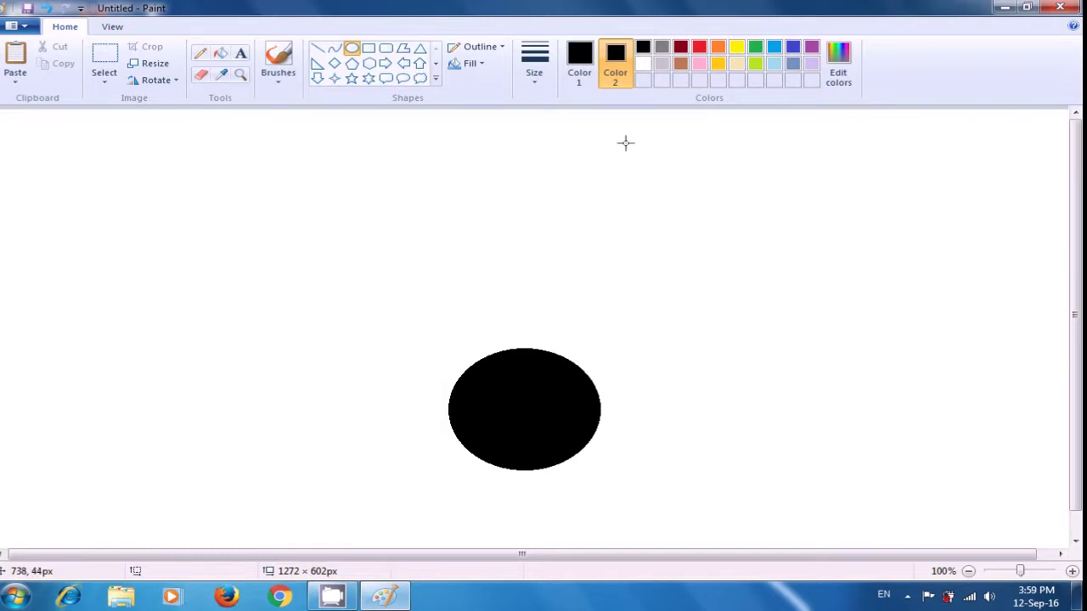
Draw a white-filled oval with a black outline, size it to about 166 × 150 px, and place it overlapping the top of the black oval
{"action": "left_click", "coordinate": [643, 72]}
{"action": "left_click_drag", "start_coordinate": [435, 260], "coordinate": [604, 373]}
{"action": "left_click_drag", "start_coordinate": [433, 316], "coordinate": [448, 316]}
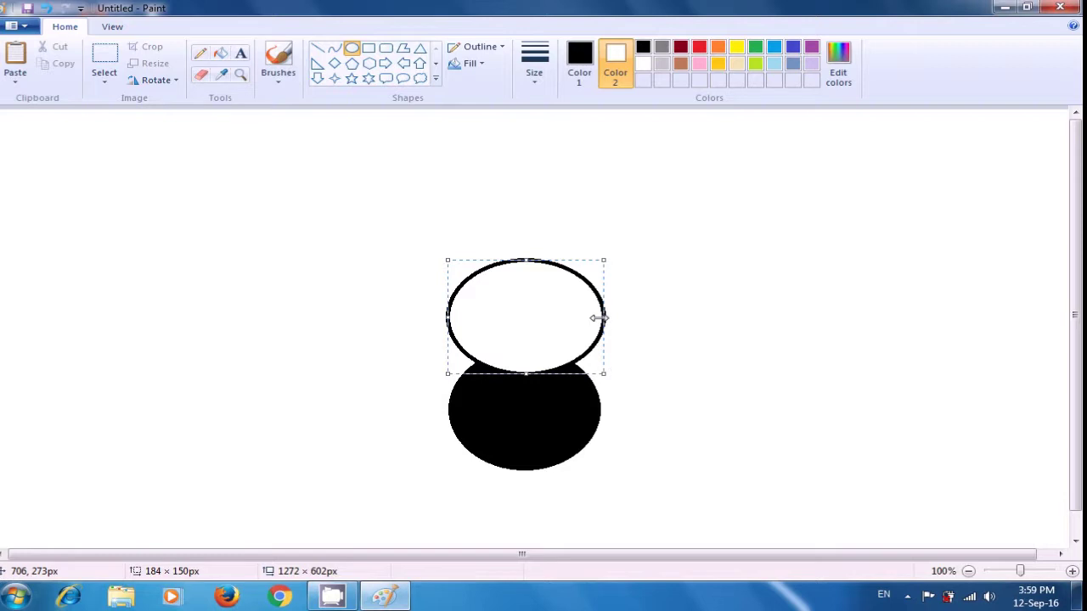
{"action": "left_click_drag", "start_coordinate": [601, 318], "coordinate": [589, 319]}
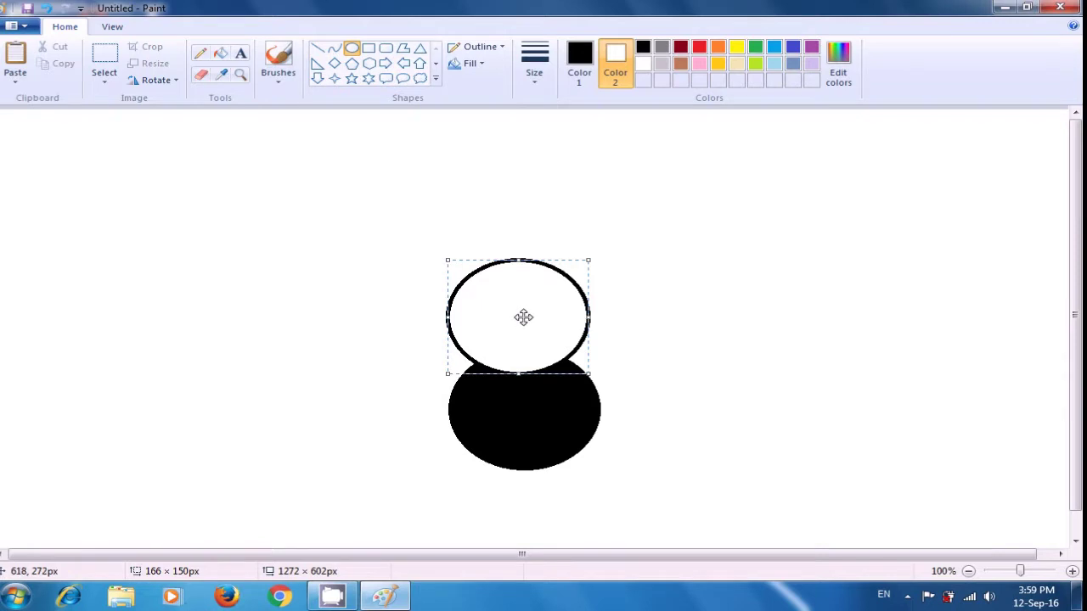
{"action": "left_click_drag", "start_coordinate": [523, 317], "coordinate": [519, 305]}
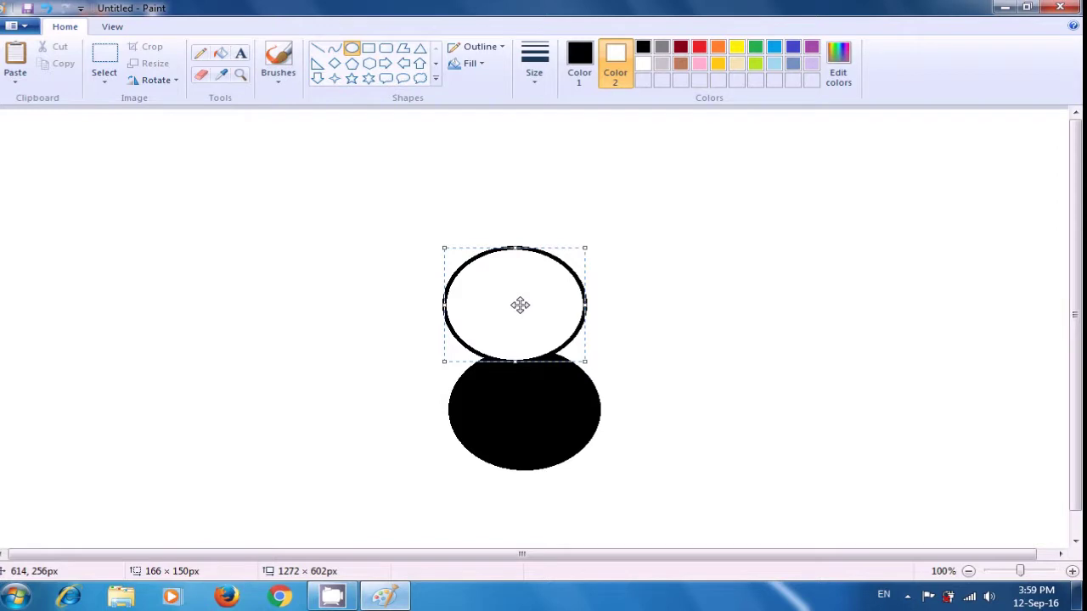
{"action": "left_click_drag", "start_coordinate": [521, 304], "coordinate": [533, 315]}
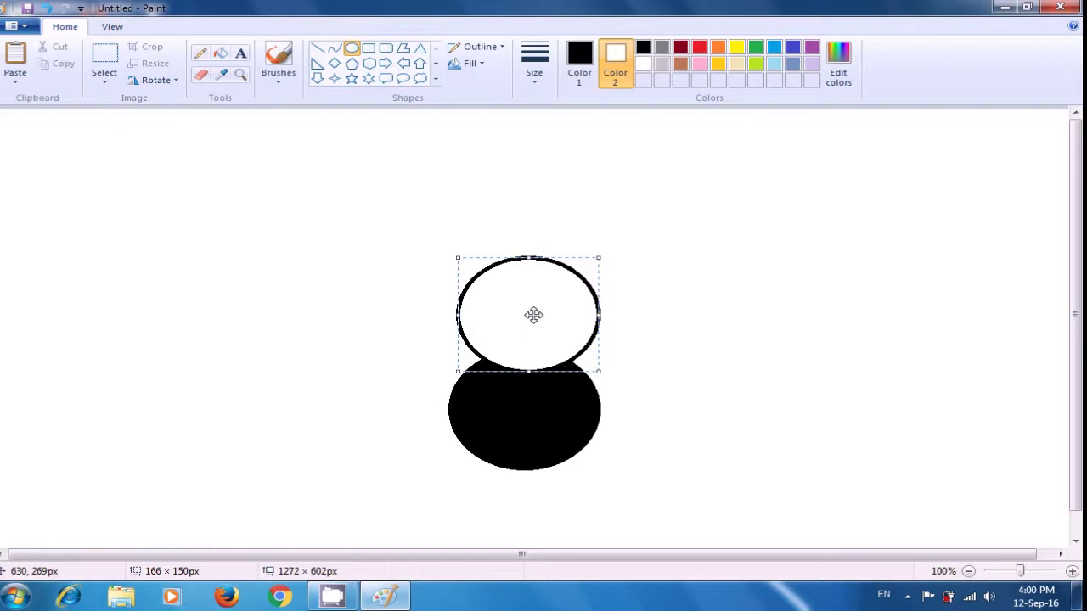
{"action": "left_click", "coordinate": [677, 311]}
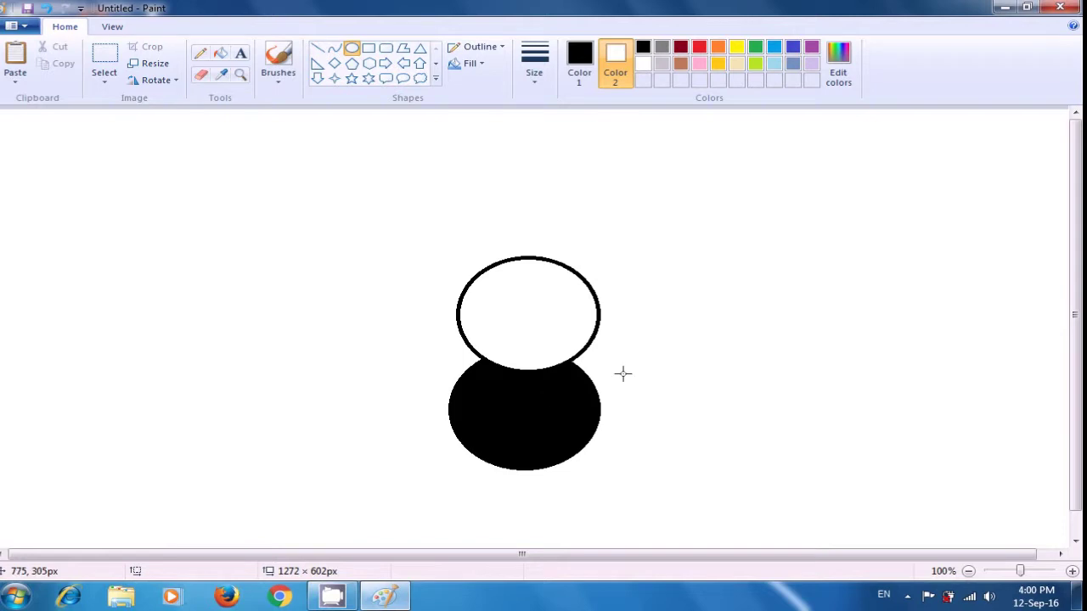
Draw a white oval about 130 × 113 px inside the black body and place it centred, touching the head's lower edge
{"action": "left_click_drag", "start_coordinate": [470, 387], "coordinate": [573, 465]}
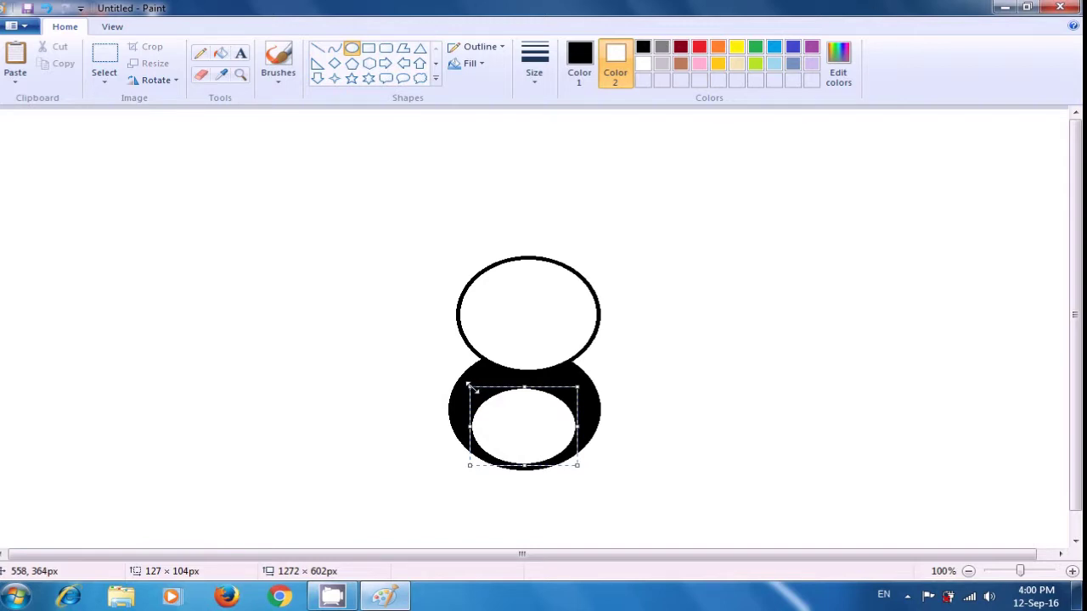
{"action": "left_click_drag", "start_coordinate": [470, 386], "coordinate": [467, 380]}
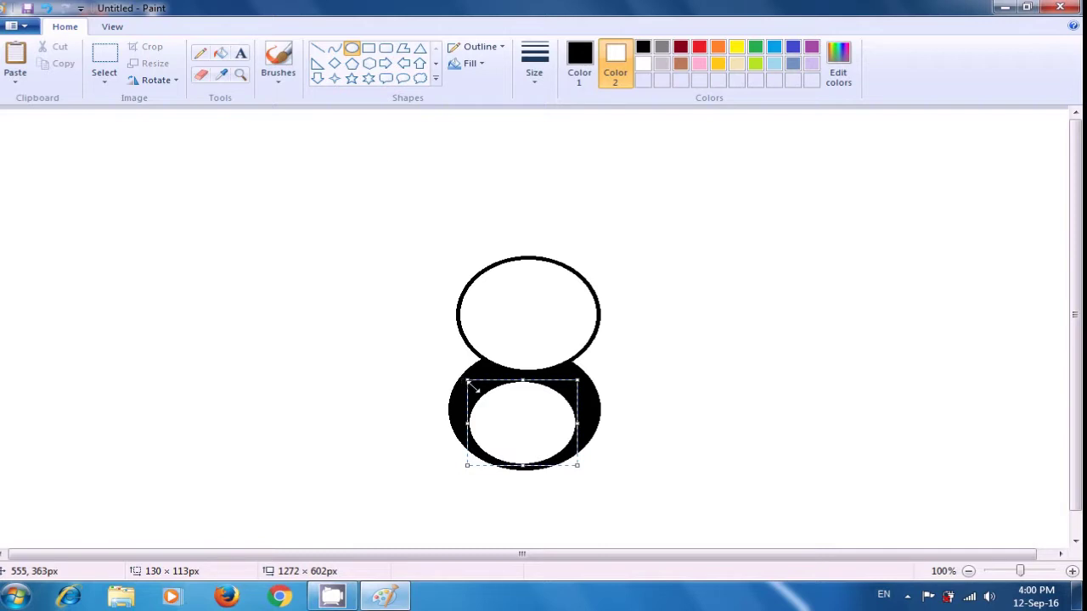
{"action": "left_click_drag", "start_coordinate": [521, 418], "coordinate": [526, 409]}
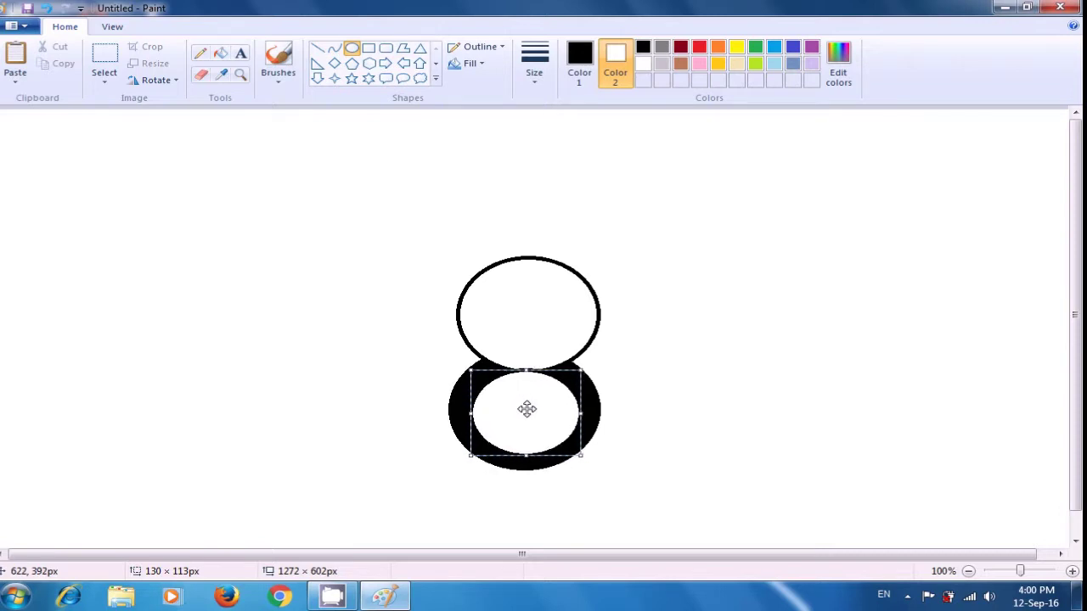
{"action": "left_click", "coordinate": [671, 406]}
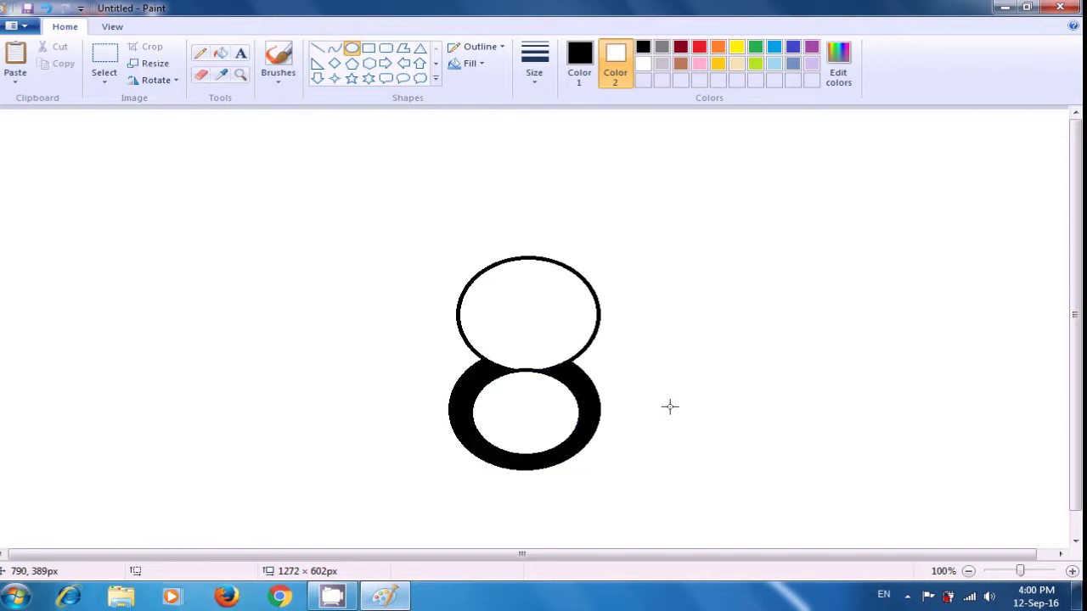
Draw a small solid black circle about 34 × 32 px on the empty canvas to the right of the figure
{"action": "left_click", "coordinate": [642, 47]}
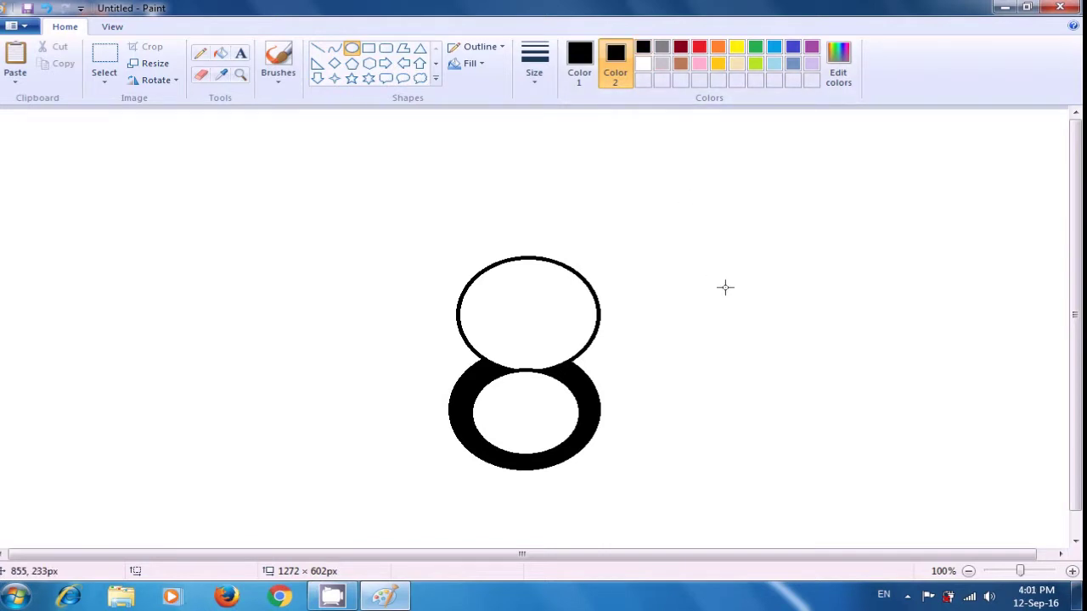
{"action": "left_click_drag", "start_coordinate": [725, 287], "coordinate": [753, 313]}
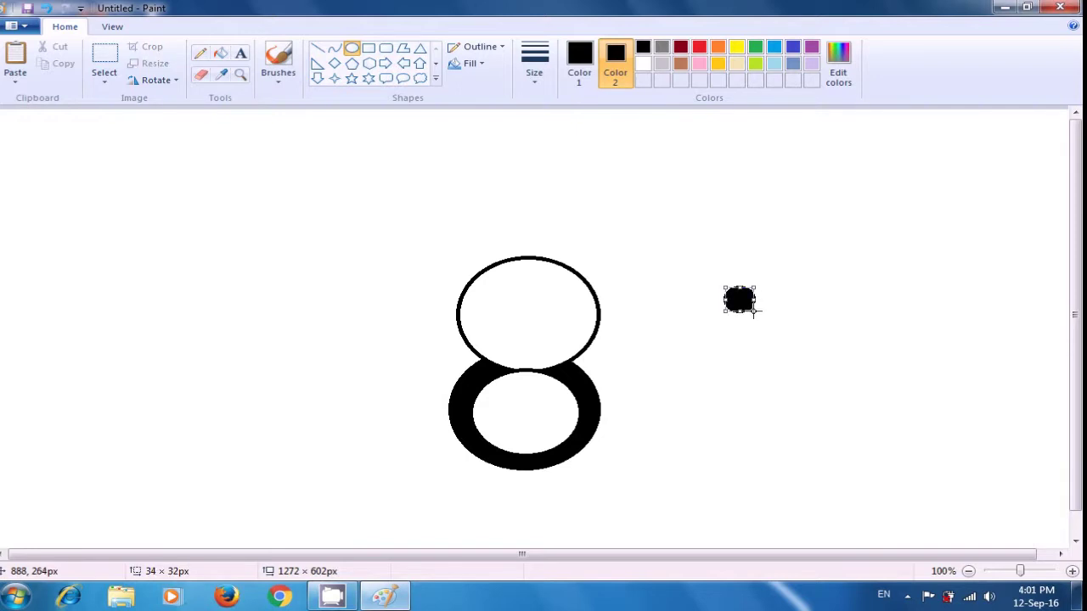
{"action": "left_click", "coordinate": [778, 301]}
With white as the background colour, paste a copy of the small black circle onto the body's upper-left edge as a hand
{"action": "left_click", "coordinate": [641, 65]}
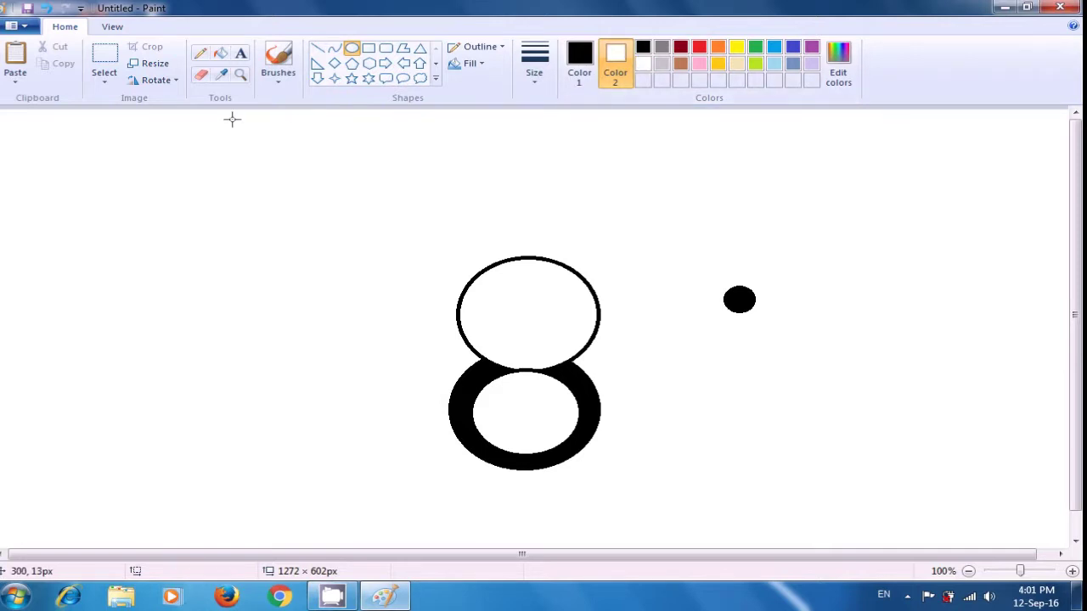
{"action": "left_click", "coordinate": [103, 58]}
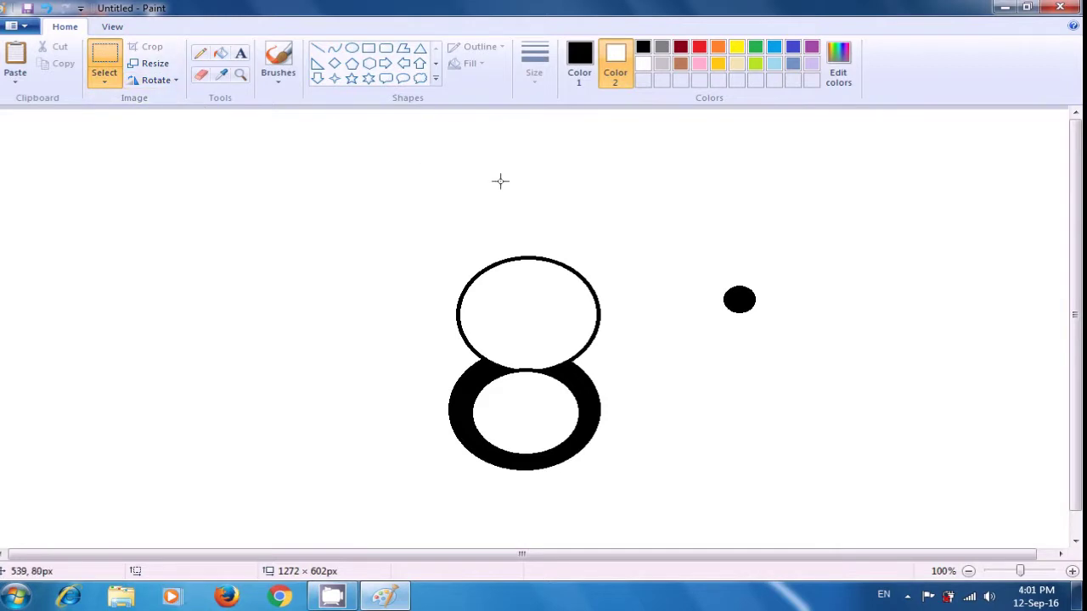
{"action": "left_click_drag", "start_coordinate": [709, 271], "coordinate": [777, 328]}
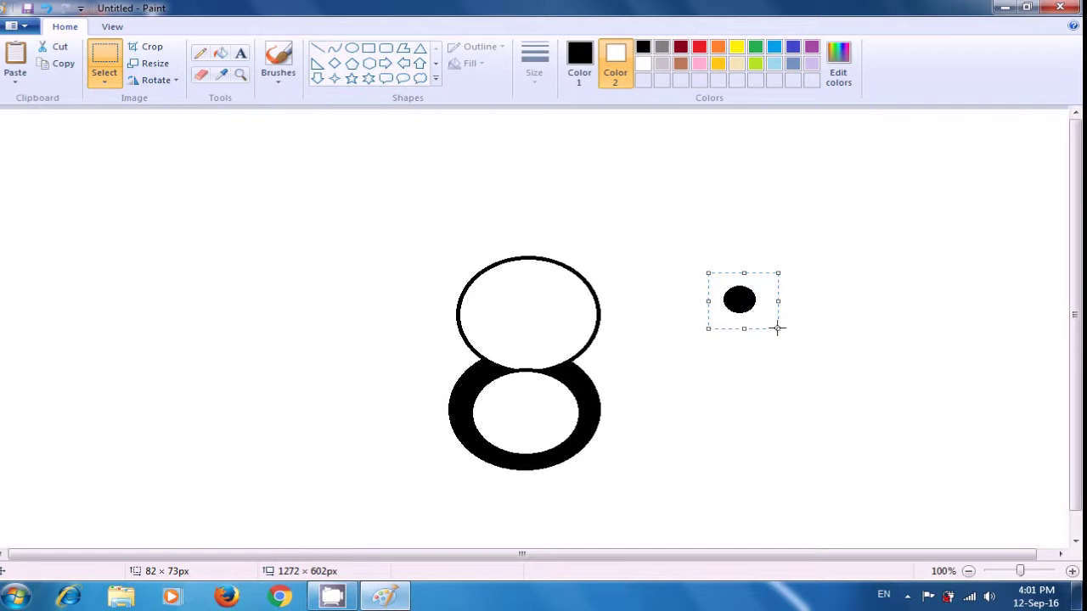
{"action": "key", "text": "ctrl+v"}
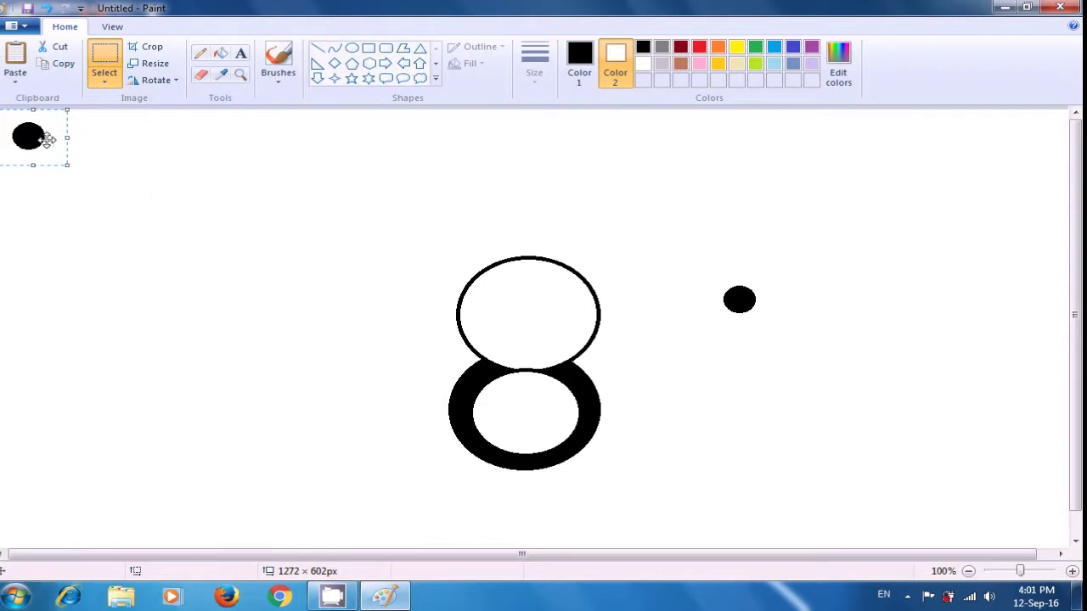
{"action": "left_click_drag", "start_coordinate": [33, 139], "coordinate": [450, 383]}
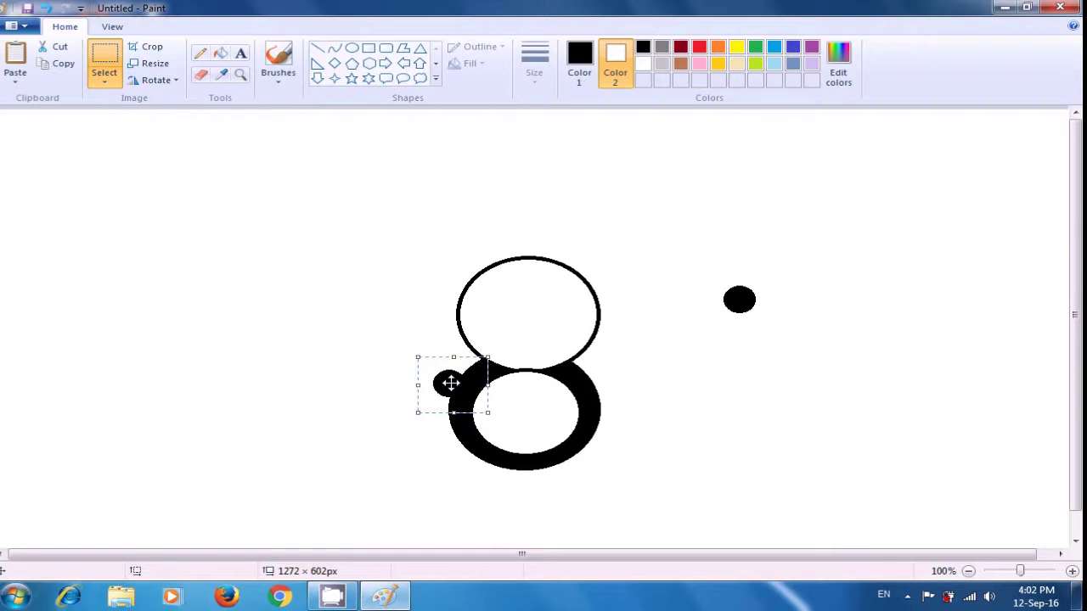
{"action": "left_click", "coordinate": [677, 351]}
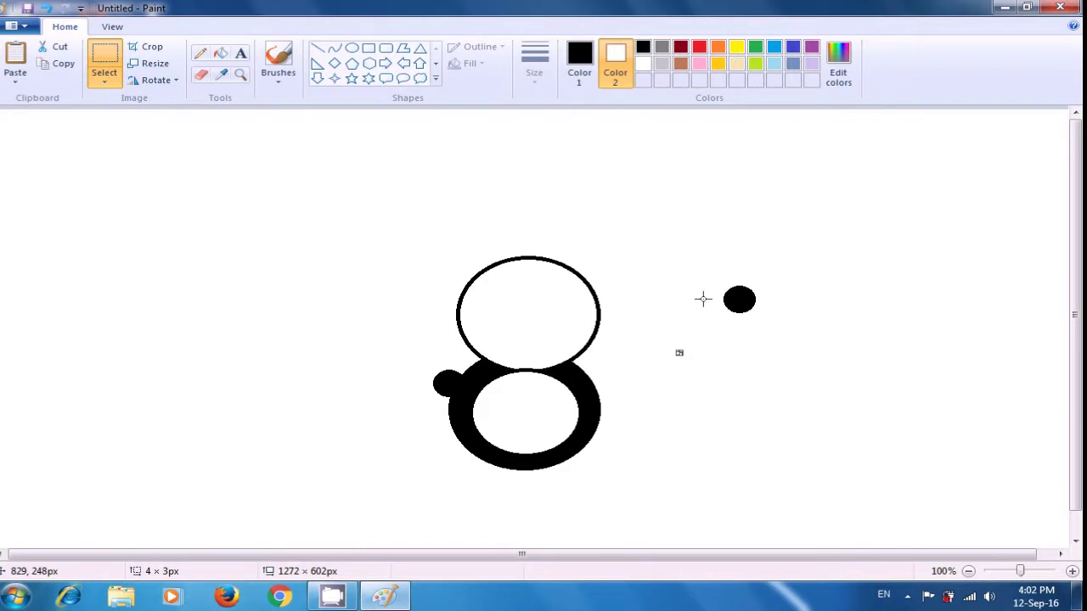
Move the original small black circle onto the body's upper-right edge as the second hand
{"action": "key", "text": "ctrl+z"}
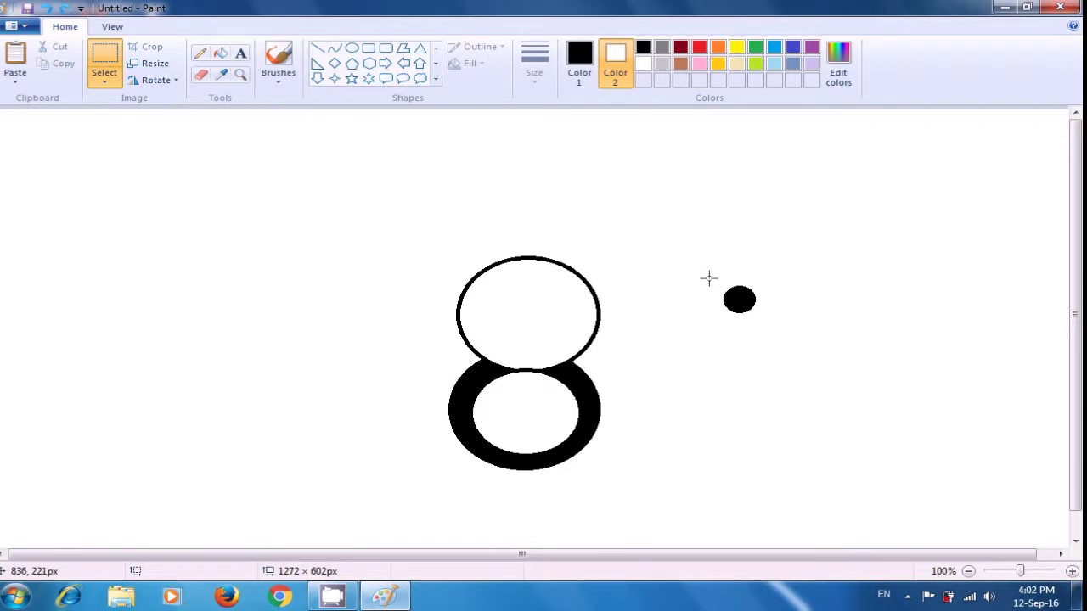
{"action": "key", "text": "ctrl+y"}
{"action": "left_click_drag", "start_coordinate": [702, 275], "coordinate": [606, 383]}
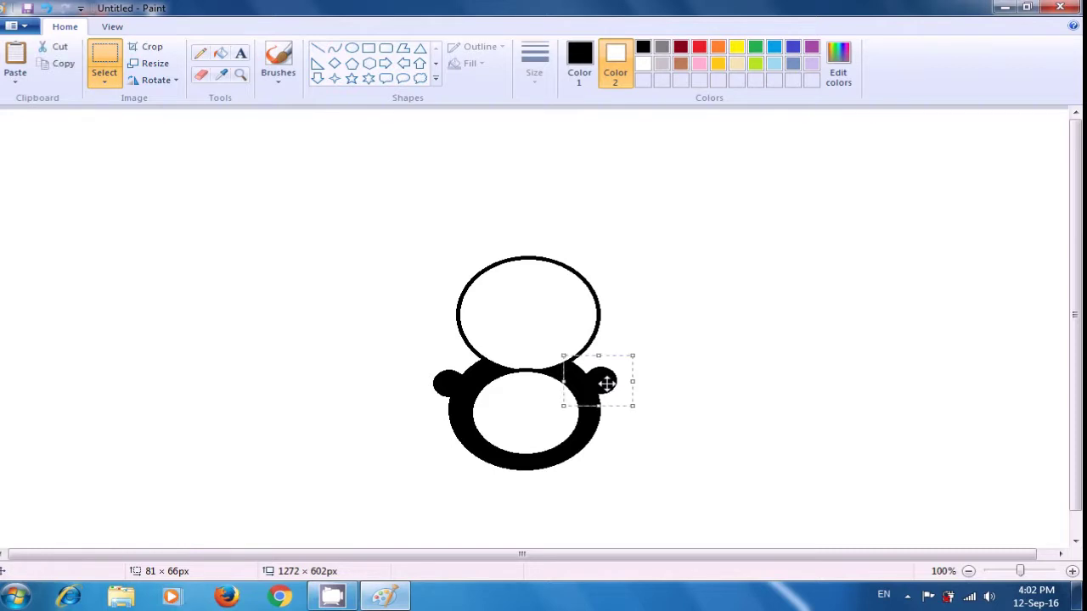
{"action": "left_click", "coordinate": [692, 348]}
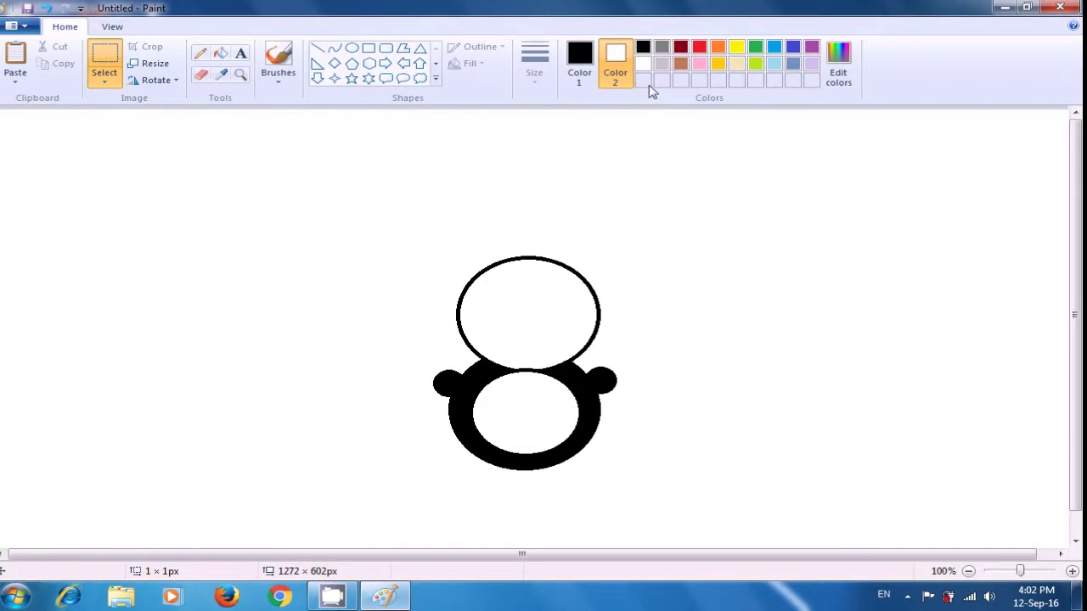
Draw a larger solid black circle about 63 × 67 px on the empty canvas beside the figure
{"action": "left_click", "coordinate": [643, 49]}
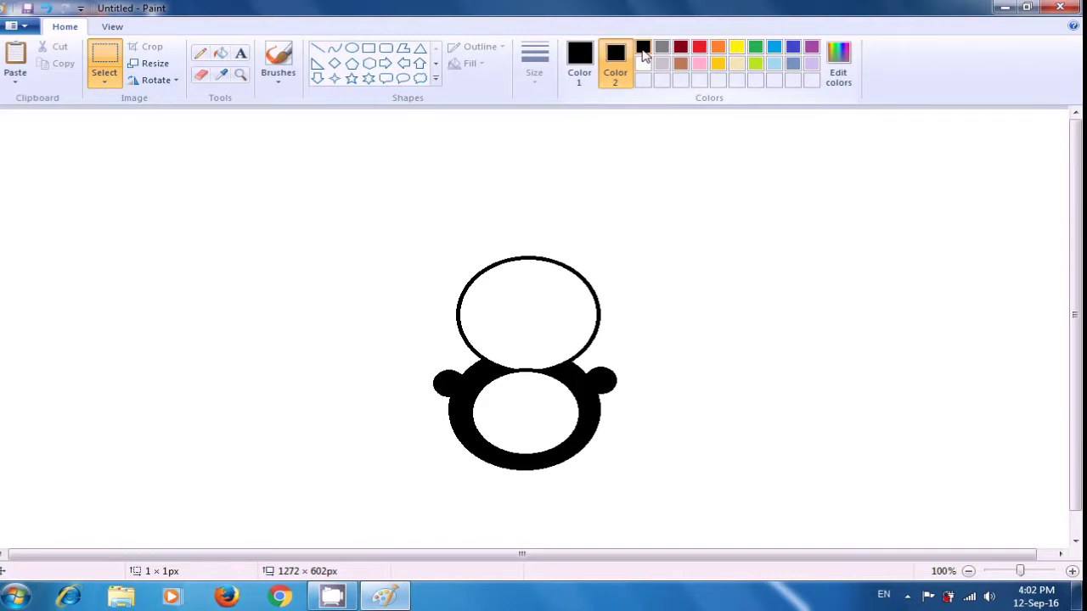
{"action": "left_click", "coordinate": [355, 51]}
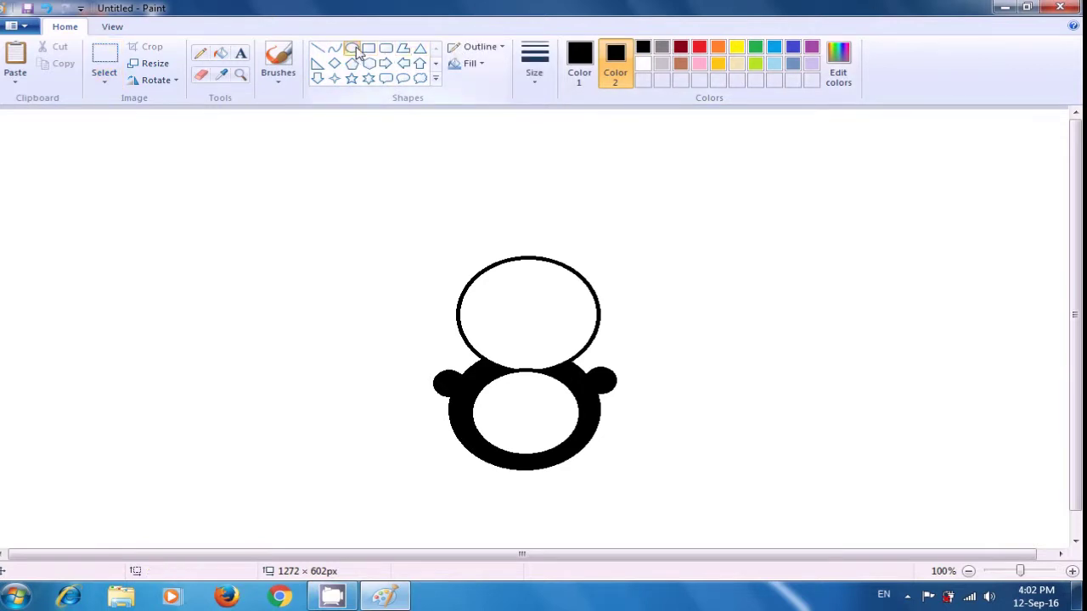
{"action": "left_click_drag", "start_coordinate": [728, 224], "coordinate": [781, 273]}
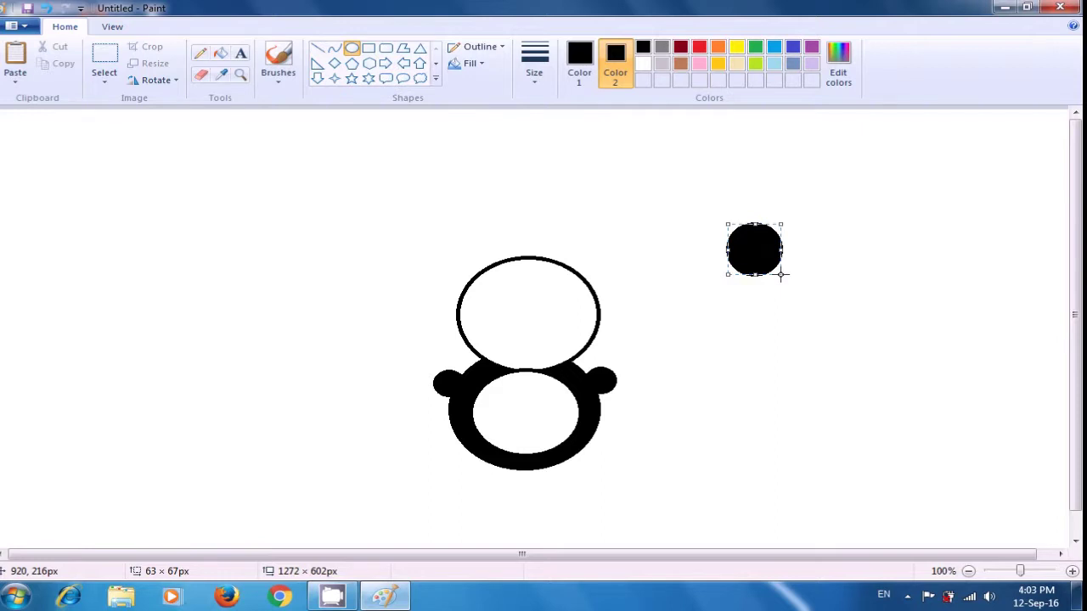
Paste a copy of the larger black circle onto the body's lower-left edge as a foot
{"action": "left_click", "coordinate": [104, 64]}
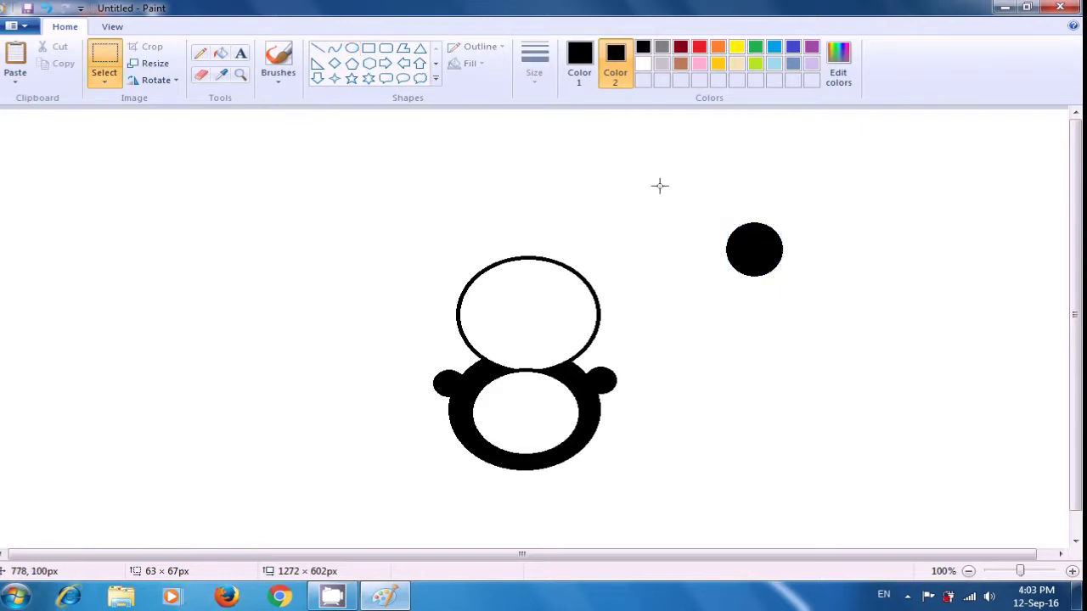
{"action": "left_click_drag", "start_coordinate": [708, 214], "coordinate": [802, 287]}
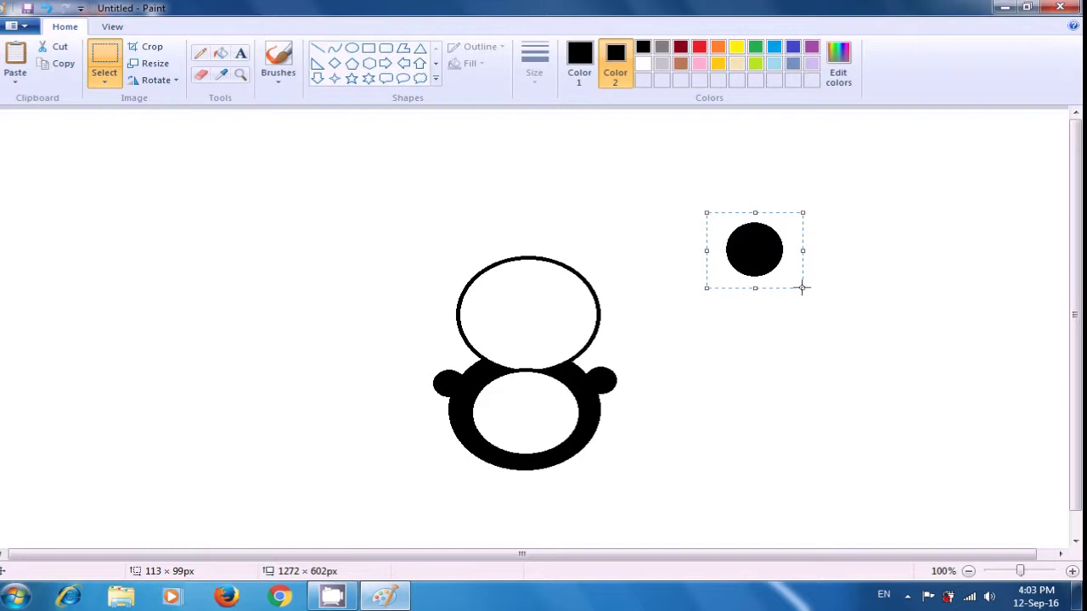
{"action": "key", "text": "ctrl+v"}
{"action": "left_click_drag", "start_coordinate": [49, 146], "coordinate": [456, 450]}
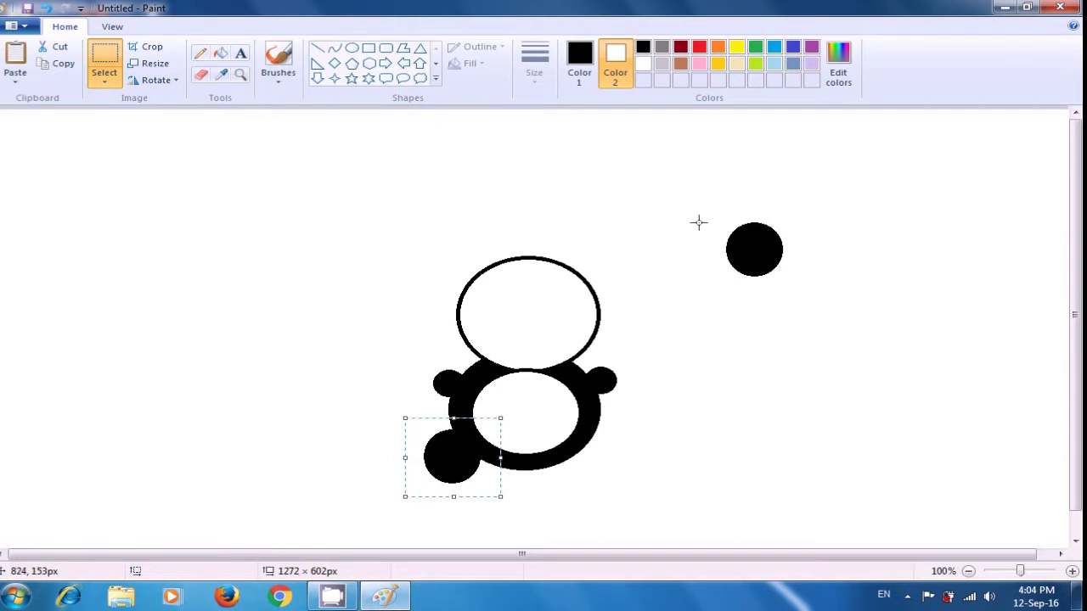
Move the original larger black circle onto the body's lower-right edge as the second foot
{"action": "left_click_drag", "start_coordinate": [696, 219], "coordinate": [807, 295]}
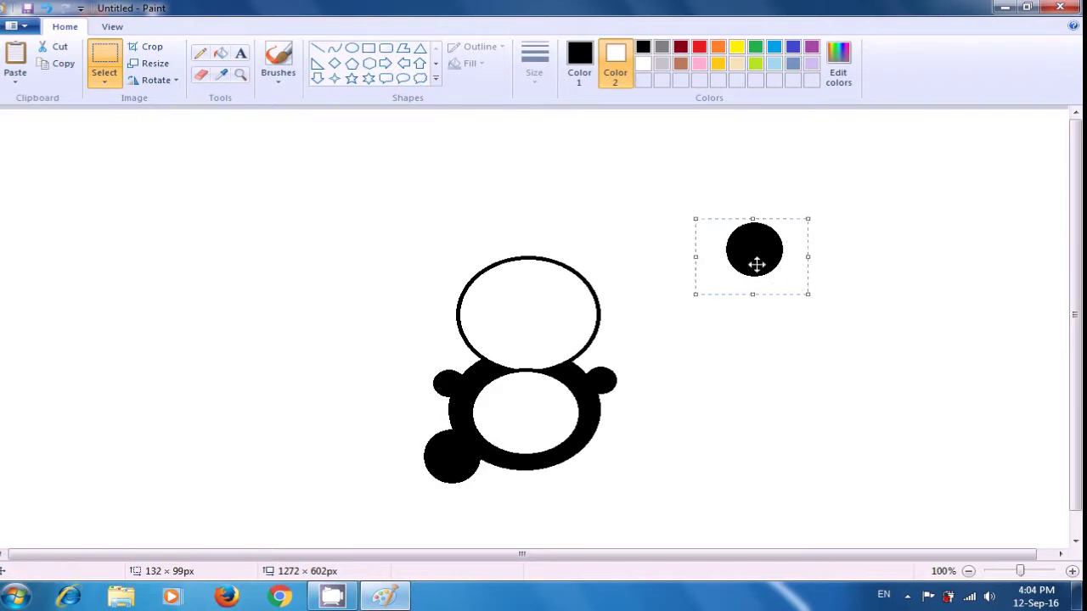
{"action": "left_click_drag", "start_coordinate": [756, 264], "coordinate": [602, 466]}
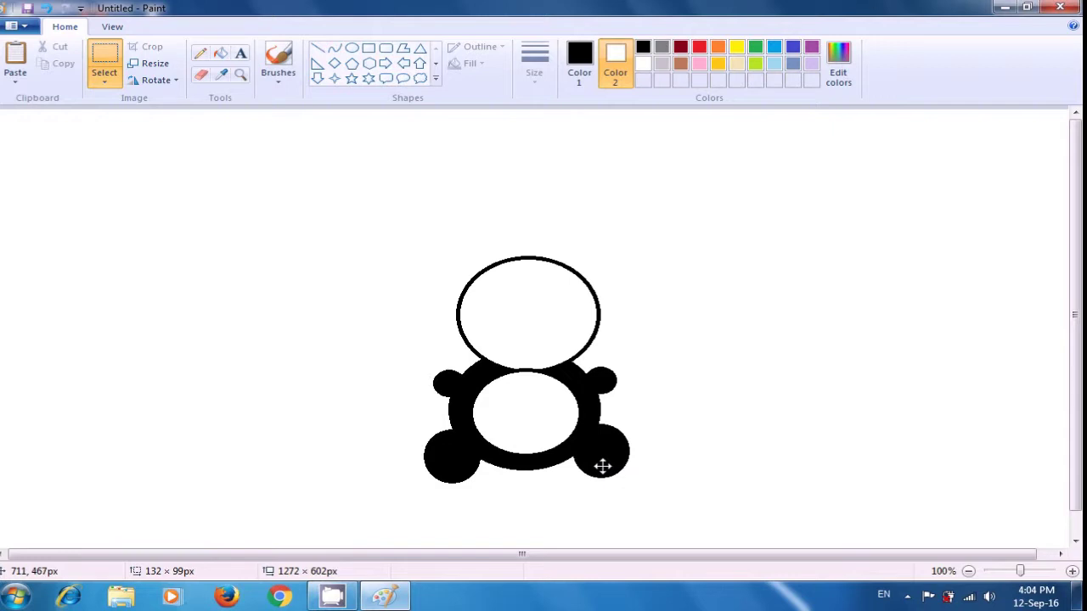
{"action": "left_click_drag", "start_coordinate": [602, 466], "coordinate": [602, 467]}
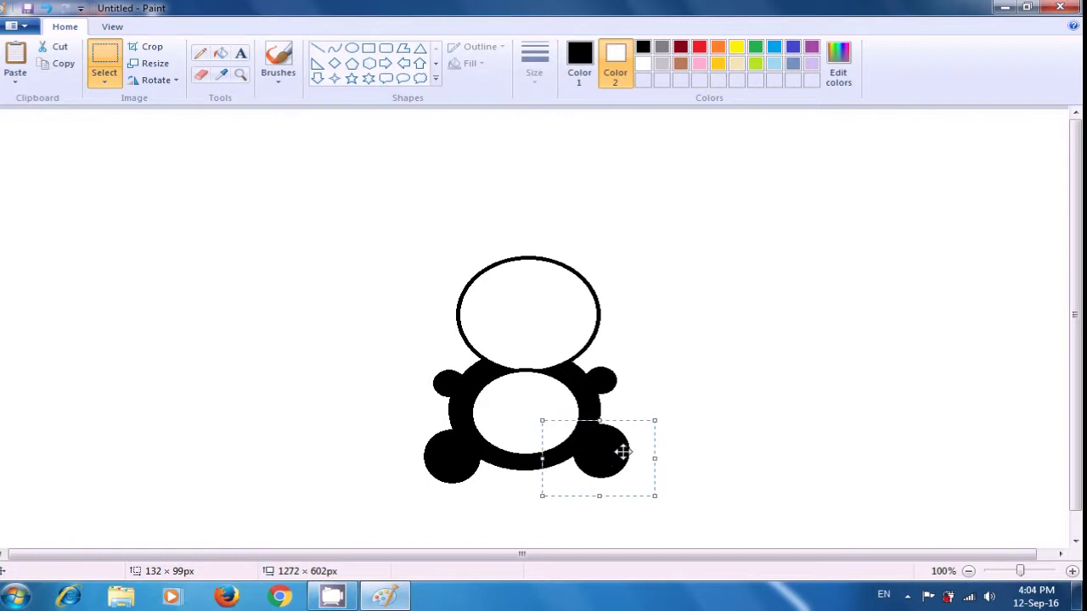
{"action": "left_click", "coordinate": [701, 364]}
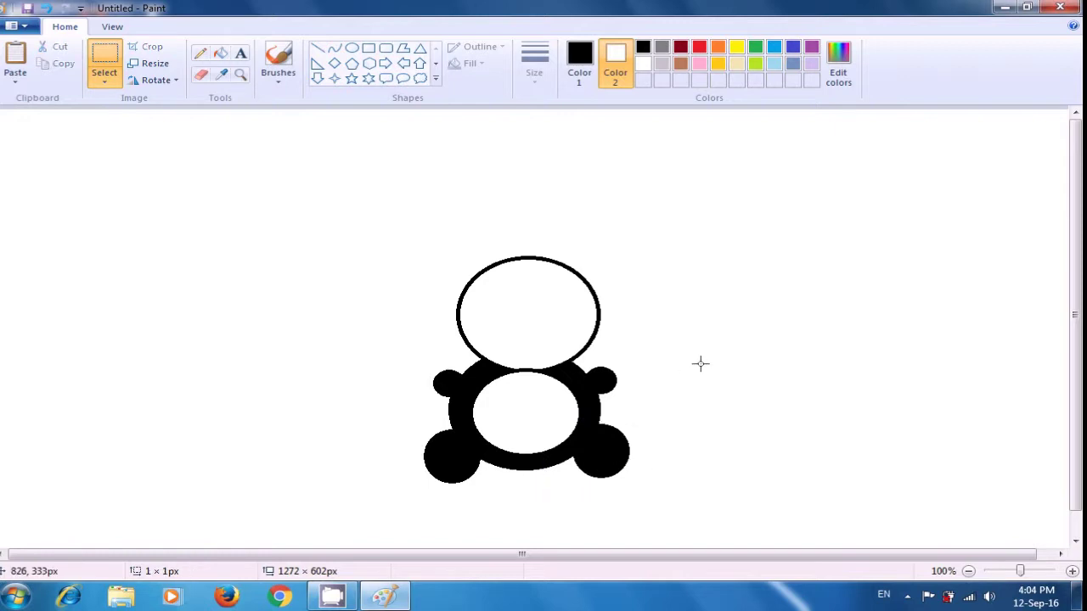
Draw a narrow solid black oval about 18 × 37 px as an eye in the left half of the head
{"action": "left_click", "coordinate": [642, 50]}
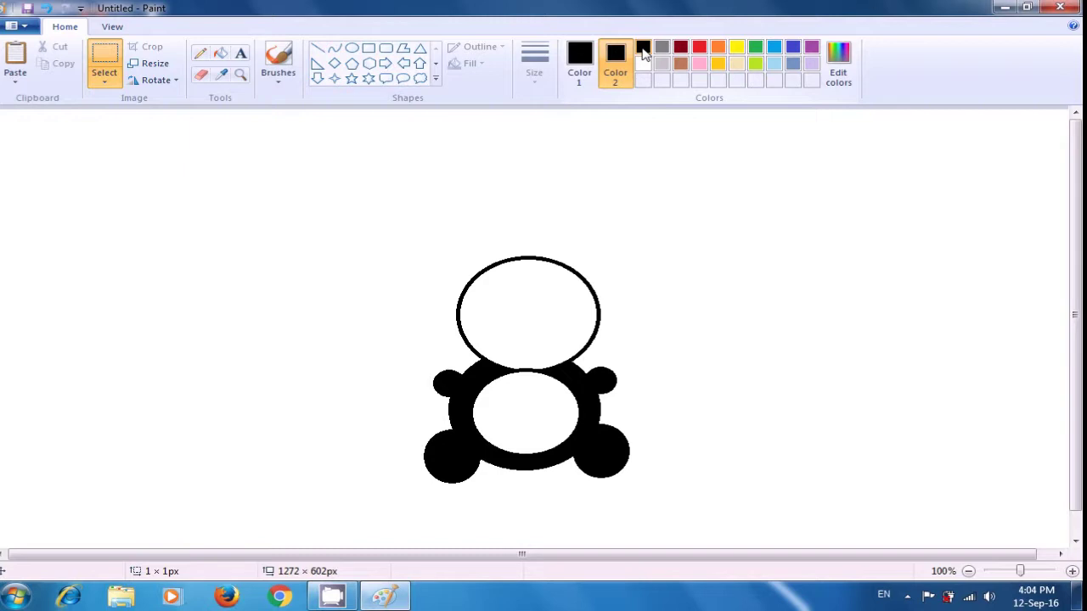
{"action": "left_click", "coordinate": [352, 51]}
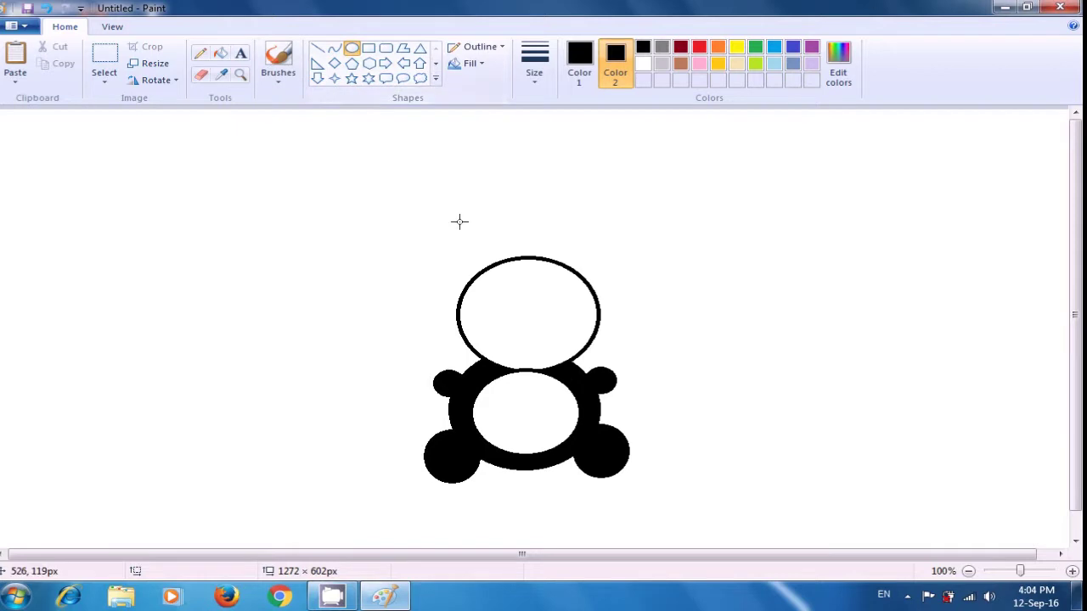
{"action": "left_click_drag", "start_coordinate": [483, 293], "coordinate": [497, 319]}
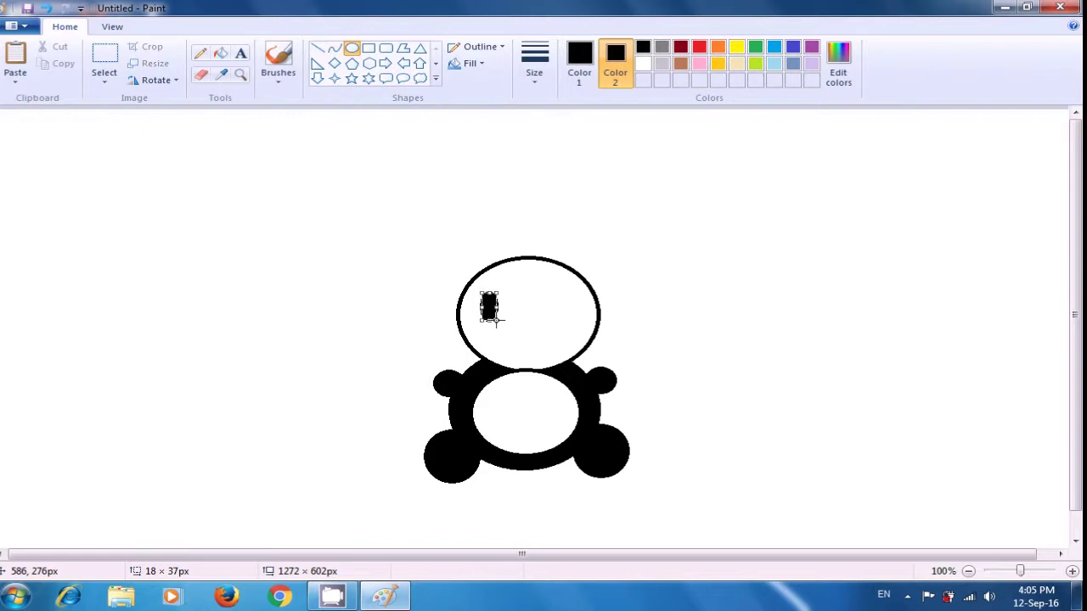
{"action": "left_click", "coordinate": [527, 226]}
Draw a white-filled oval about 17 × 25 px with a black outline inside the lower part of the black eye
{"action": "left_click", "coordinate": [642, 65]}
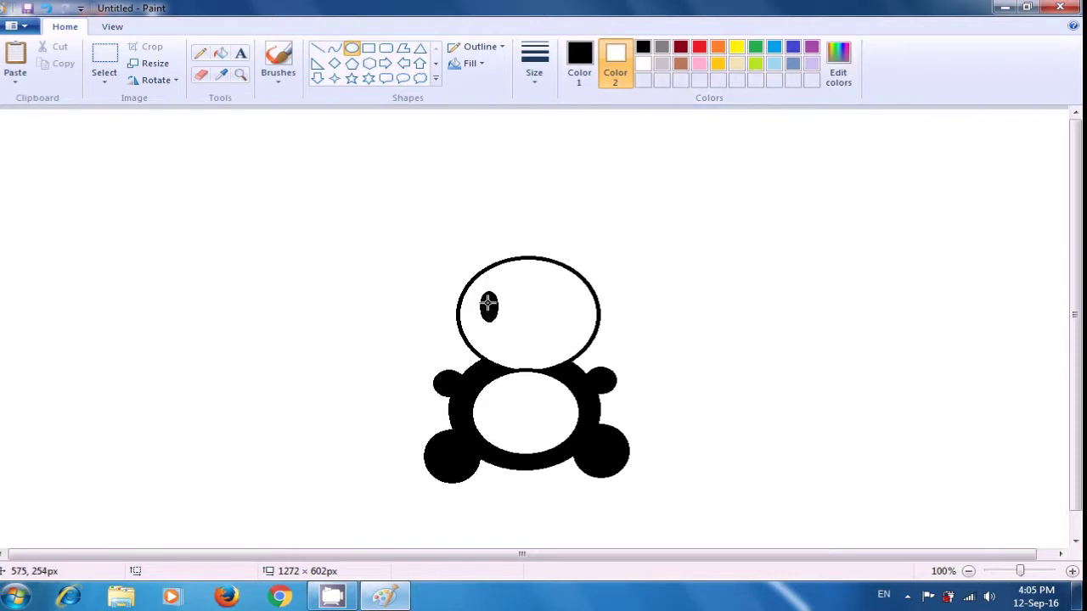
{"action": "left_click_drag", "start_coordinate": [487, 300], "coordinate": [499, 316]}
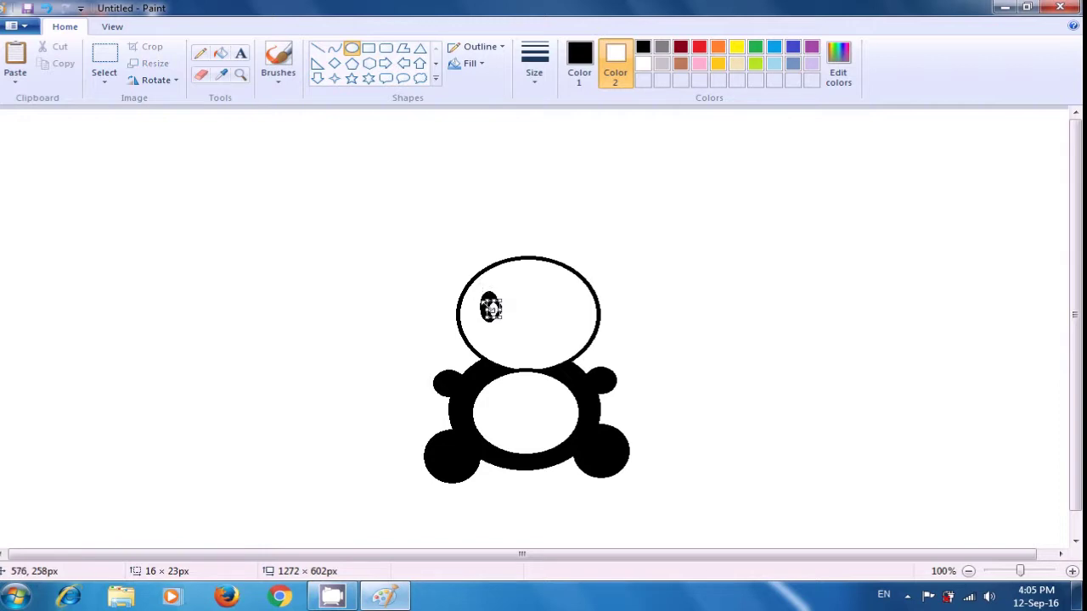
{"action": "left_click", "coordinate": [489, 308]}
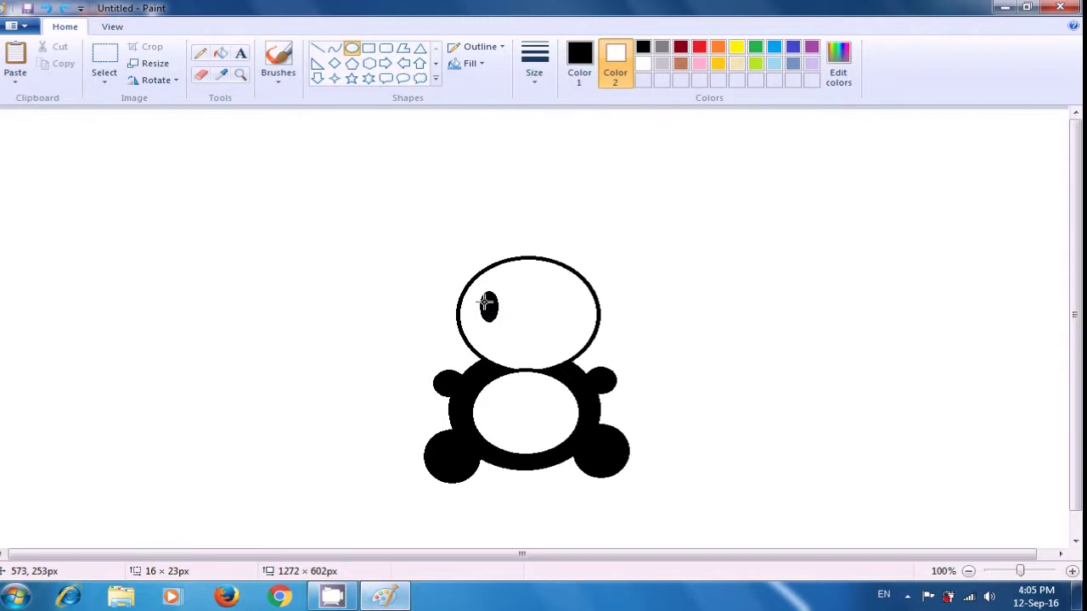
{"action": "left_click_drag", "start_coordinate": [483, 298], "coordinate": [497, 318]}
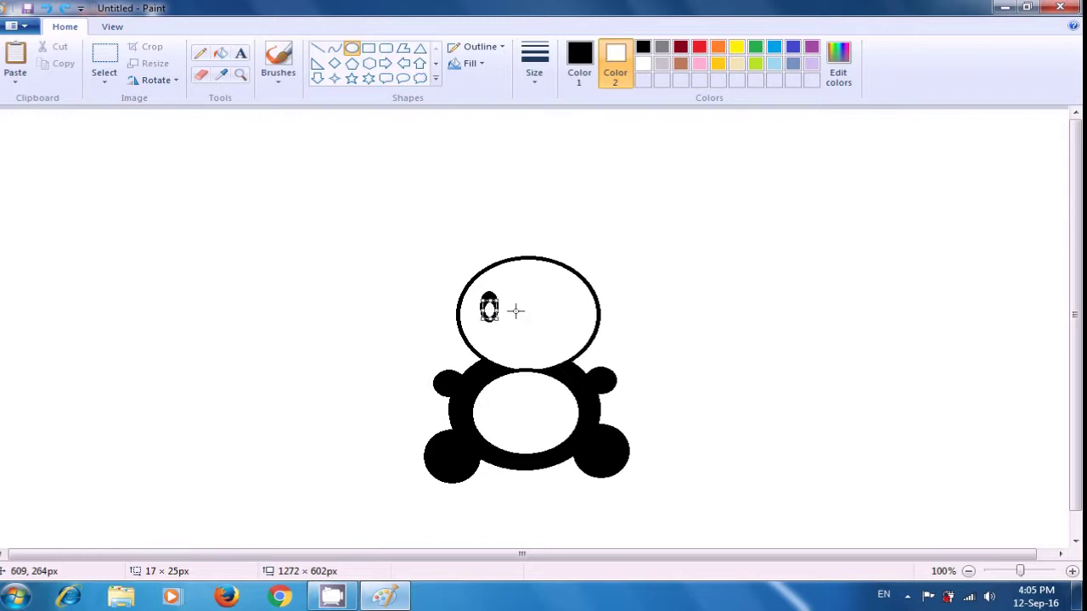
{"action": "left_click", "coordinate": [516, 310]}
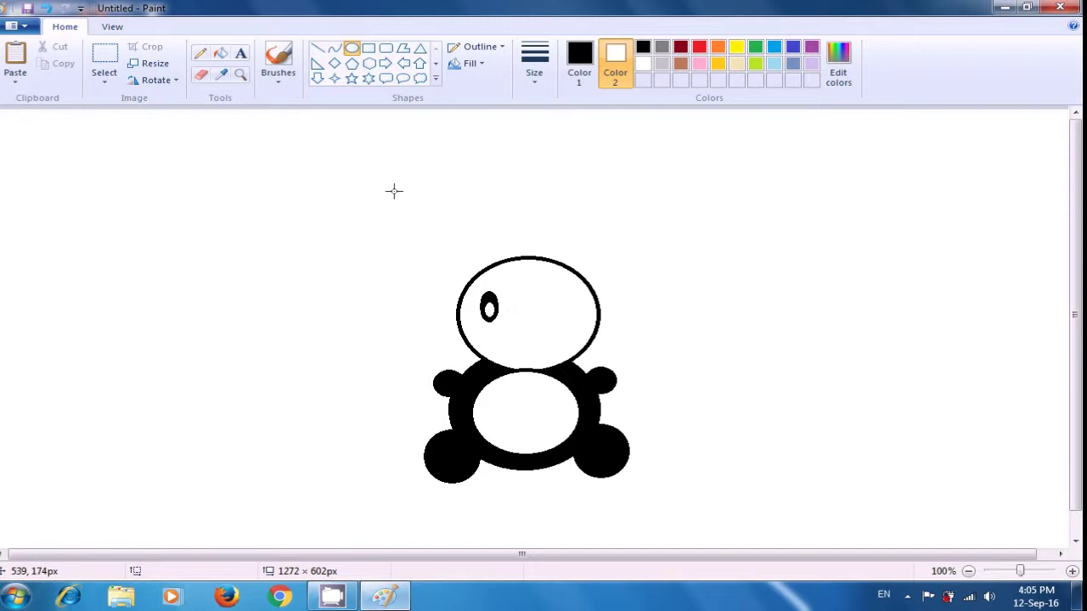
Copy the finished eye and place the copy in the right half of the head, level with the first eye
{"action": "left_click", "coordinate": [104, 61]}
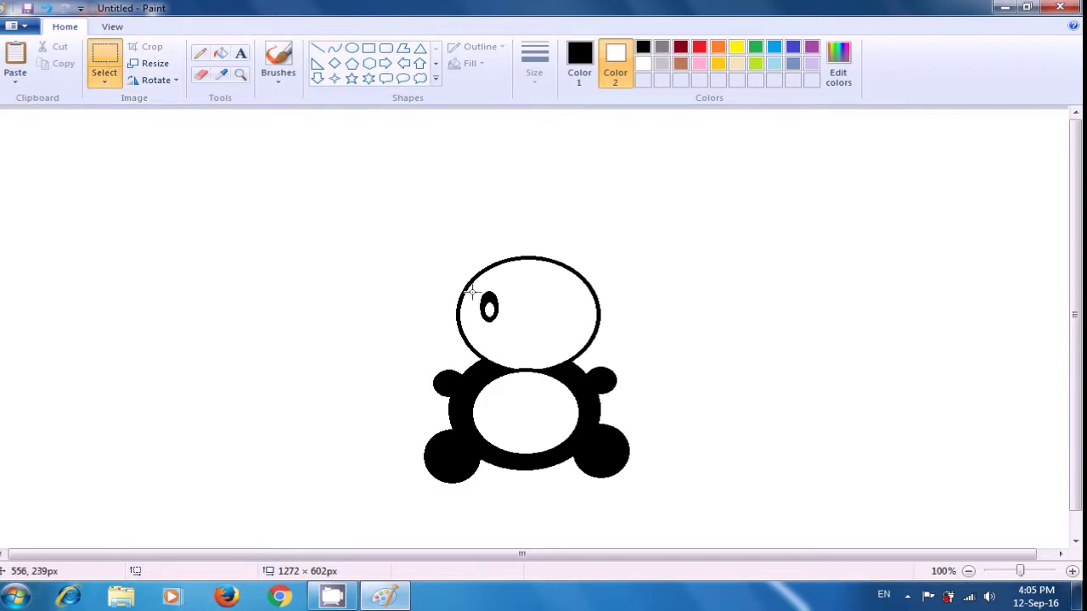
{"action": "left_click_drag", "start_coordinate": [471, 291], "coordinate": [487, 318]}
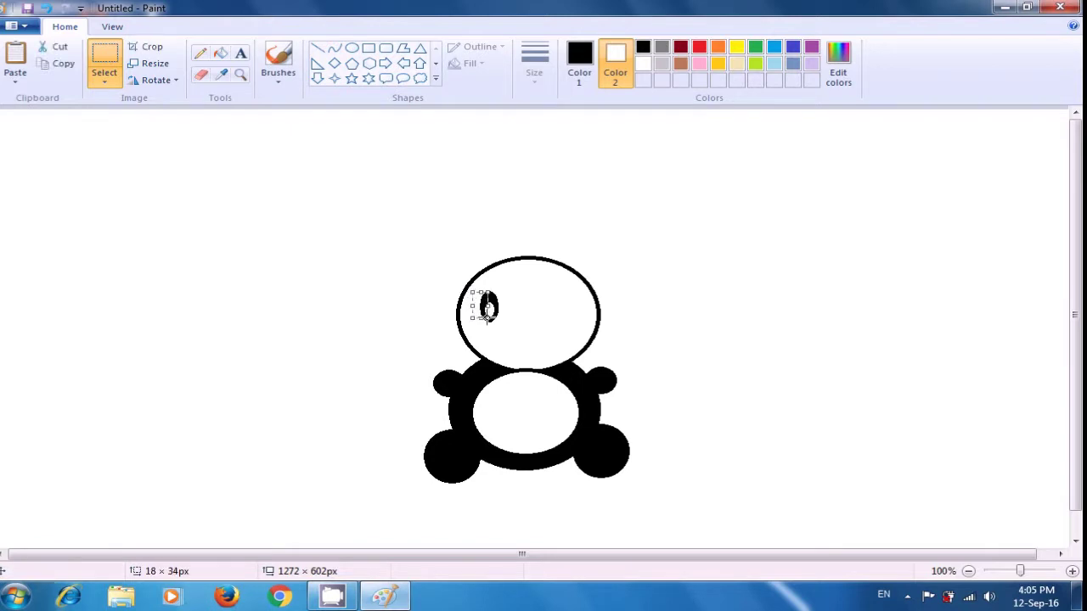
{"action": "left_click", "coordinate": [491, 322]}
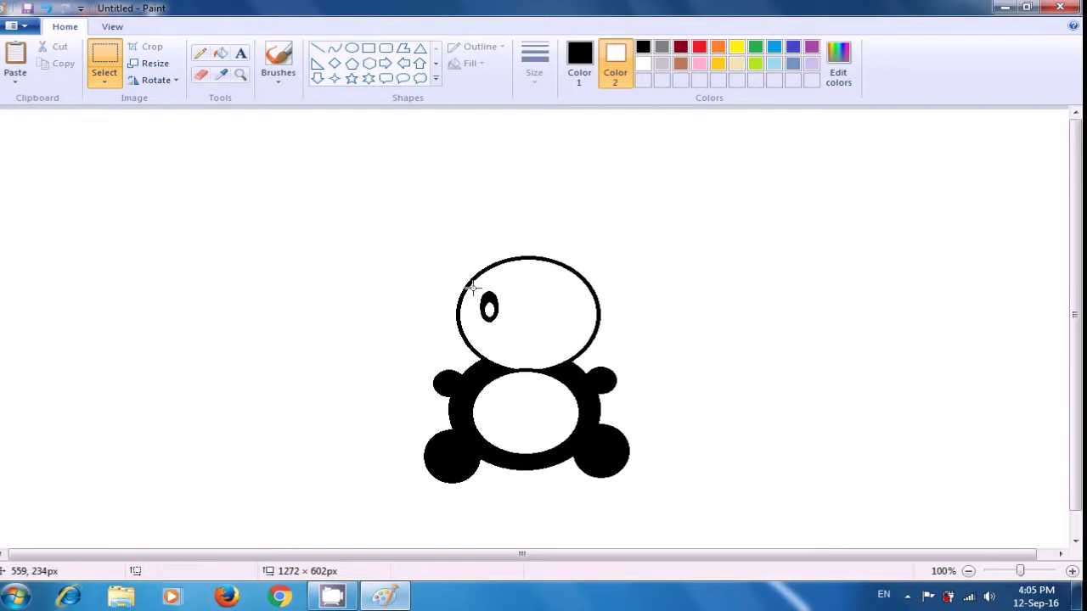
{"action": "left_click_drag", "start_coordinate": [472, 288], "coordinate": [507, 324]}
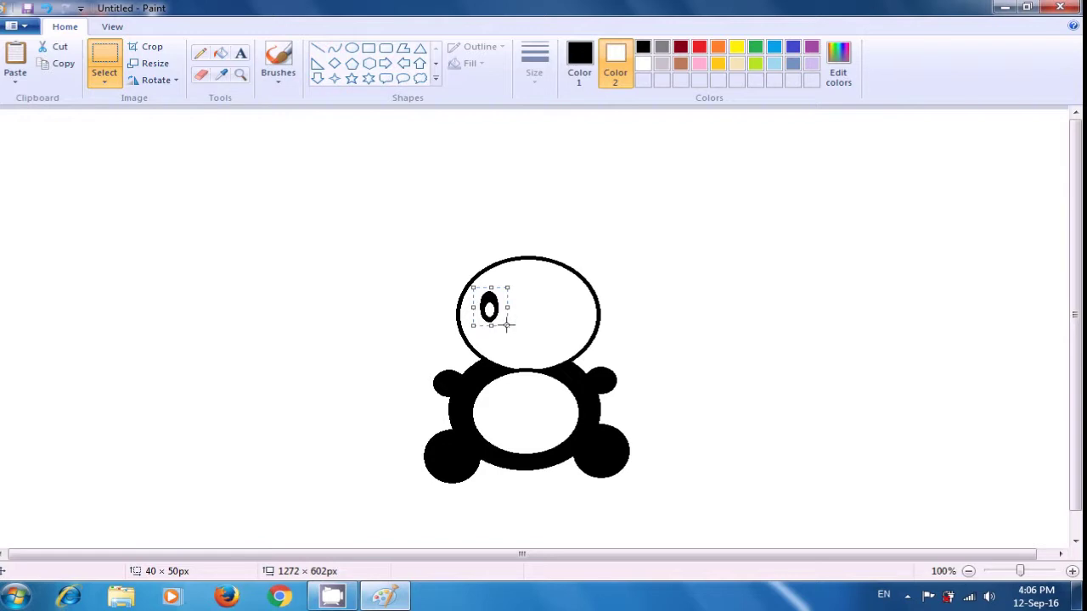
{"action": "key", "text": "ctrl+v"}
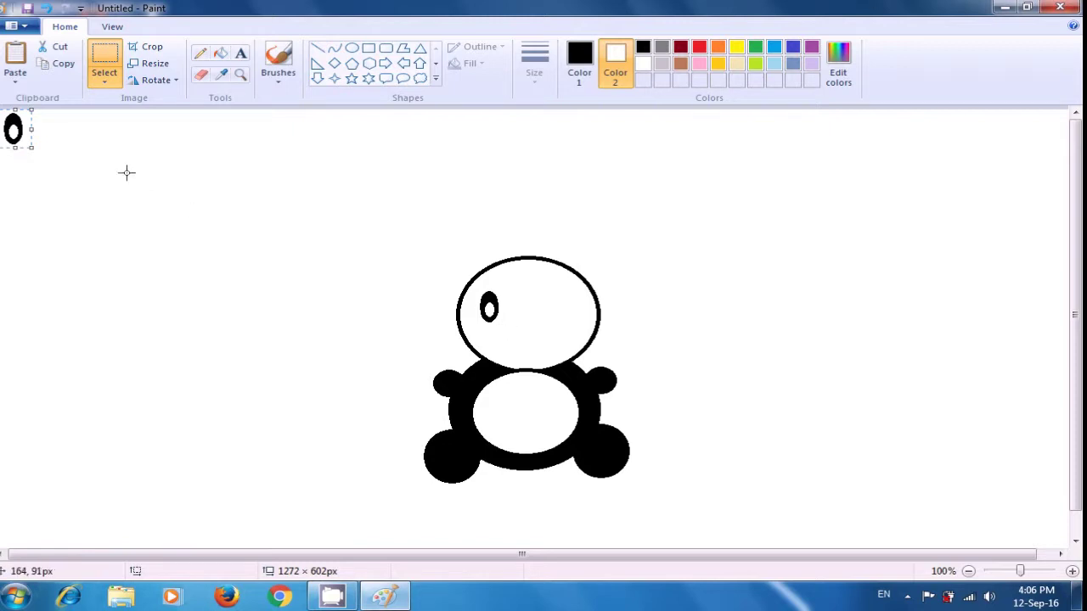
{"action": "left_click_drag", "start_coordinate": [15, 128], "coordinate": [567, 305]}
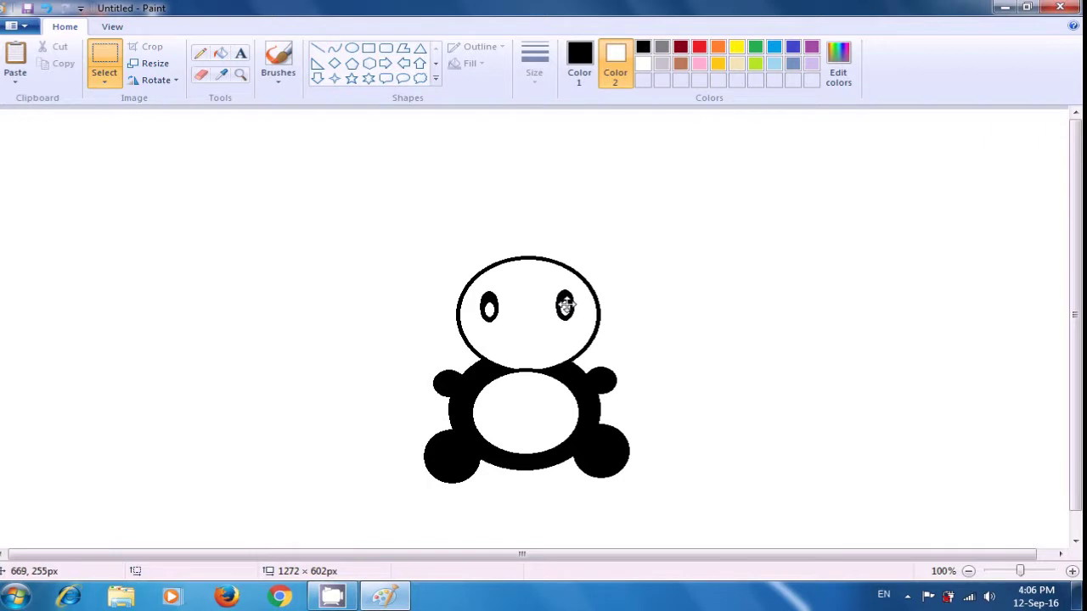
{"action": "left_click_drag", "start_coordinate": [566, 306], "coordinate": [565, 305]}
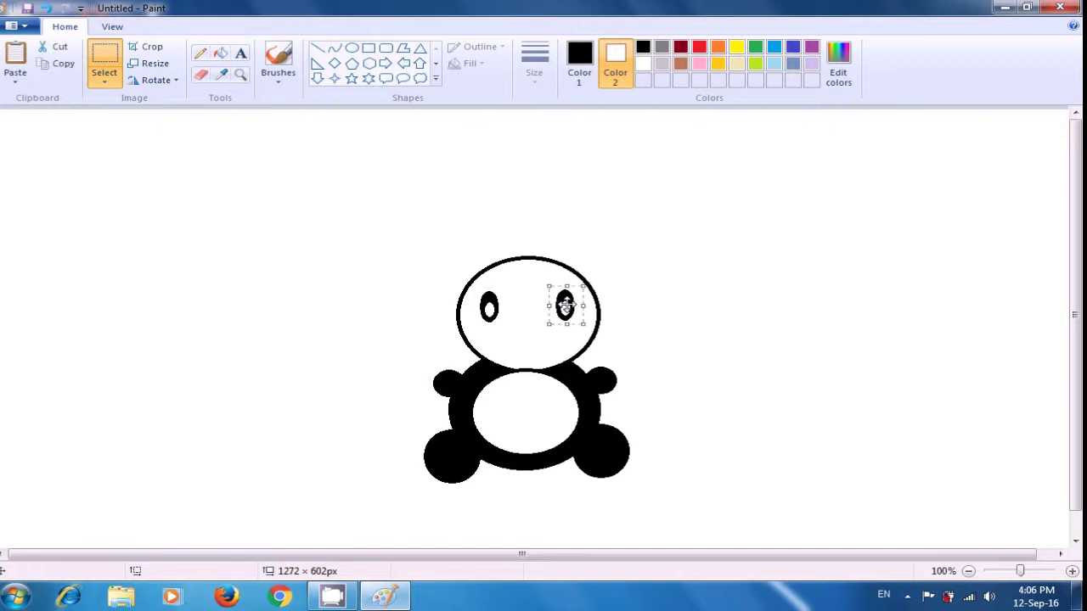
{"action": "left_click", "coordinate": [679, 287]}
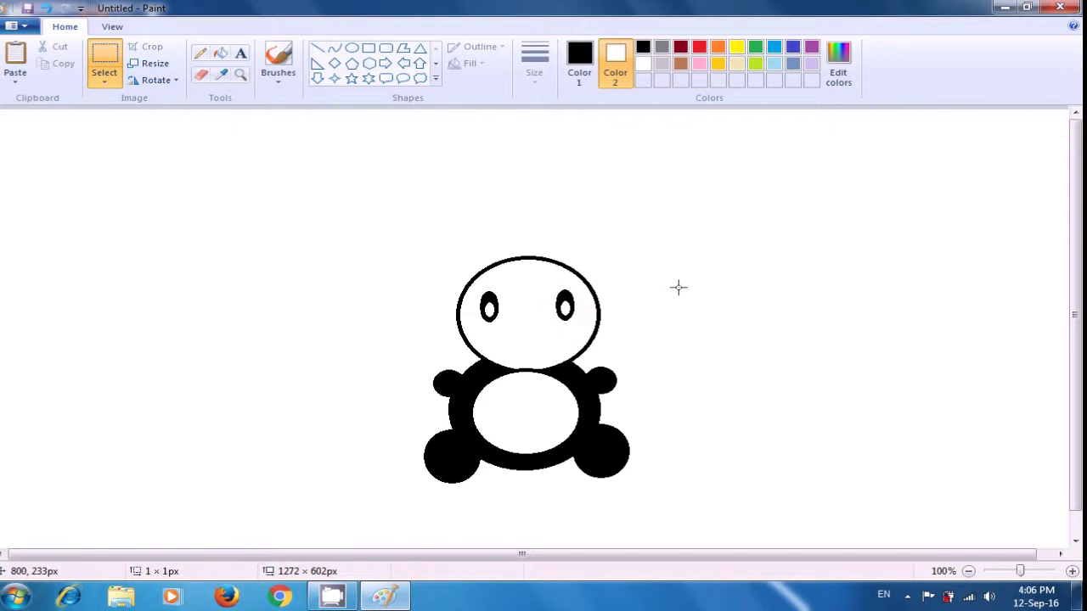
Draw a solid black oval about 24 × 22 px between and slightly below the eyes as the nose
{"action": "left_click", "coordinate": [642, 49]}
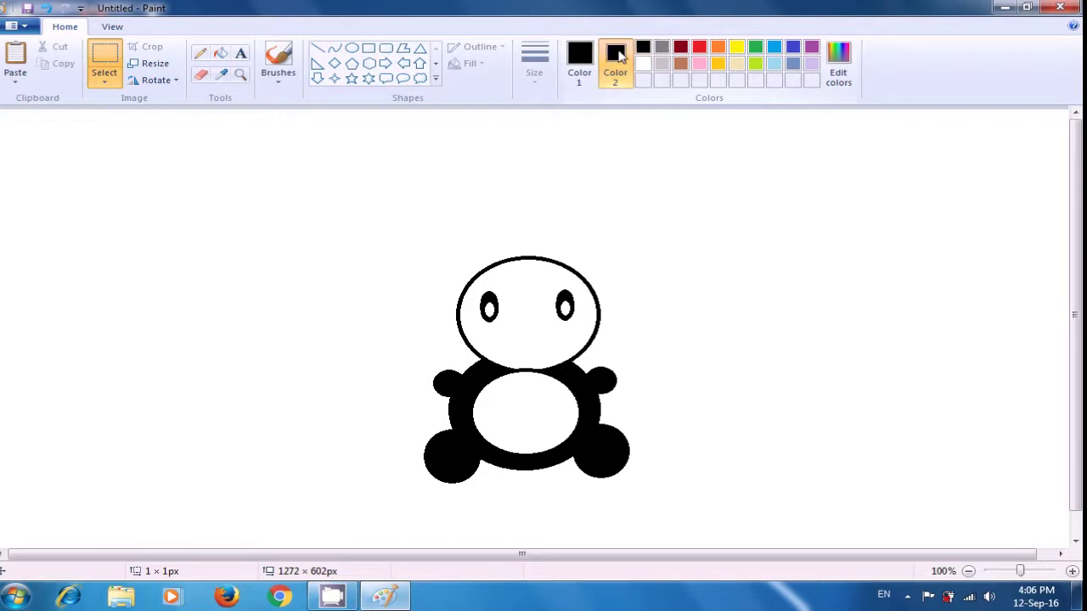
{"action": "left_click", "coordinate": [352, 51]}
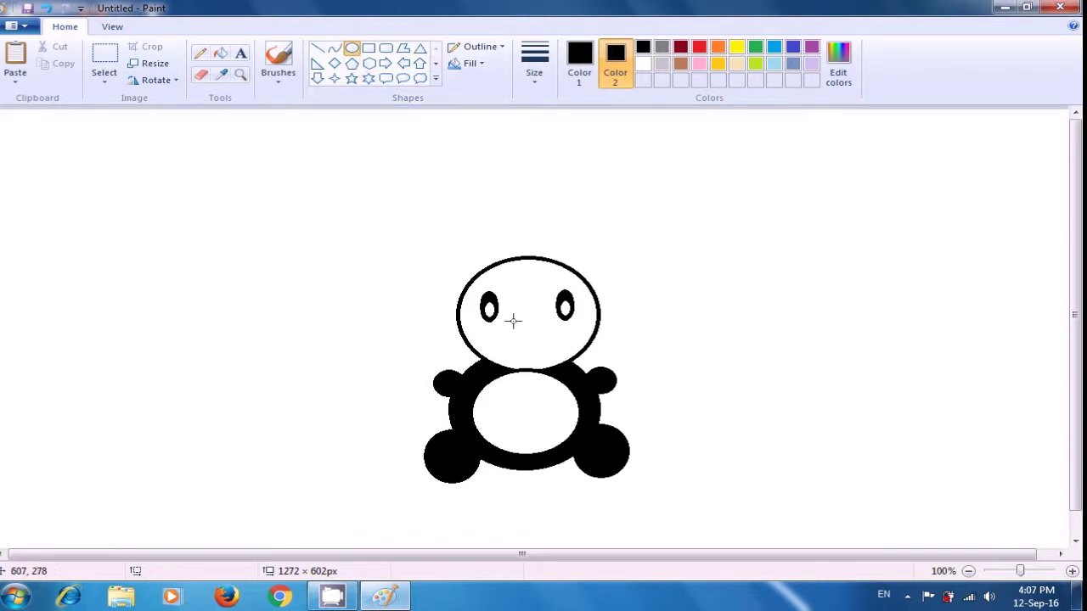
{"action": "left_click_drag", "start_coordinate": [516, 316], "coordinate": [525, 323]}
{"action": "left_click_drag", "start_coordinate": [527, 327], "coordinate": [535, 332]}
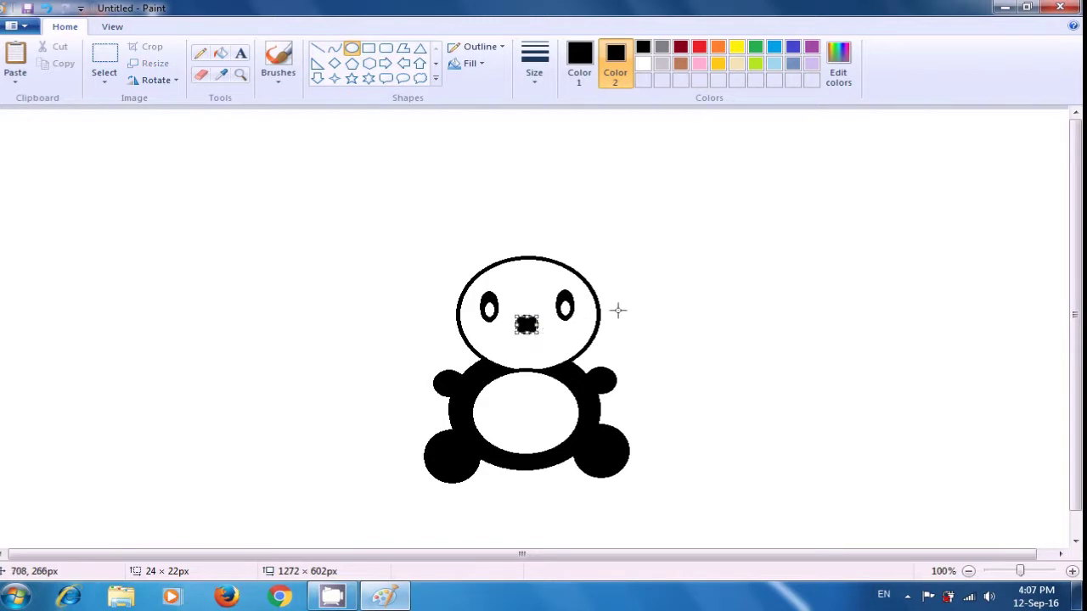
{"action": "left_click", "coordinate": [662, 298]}
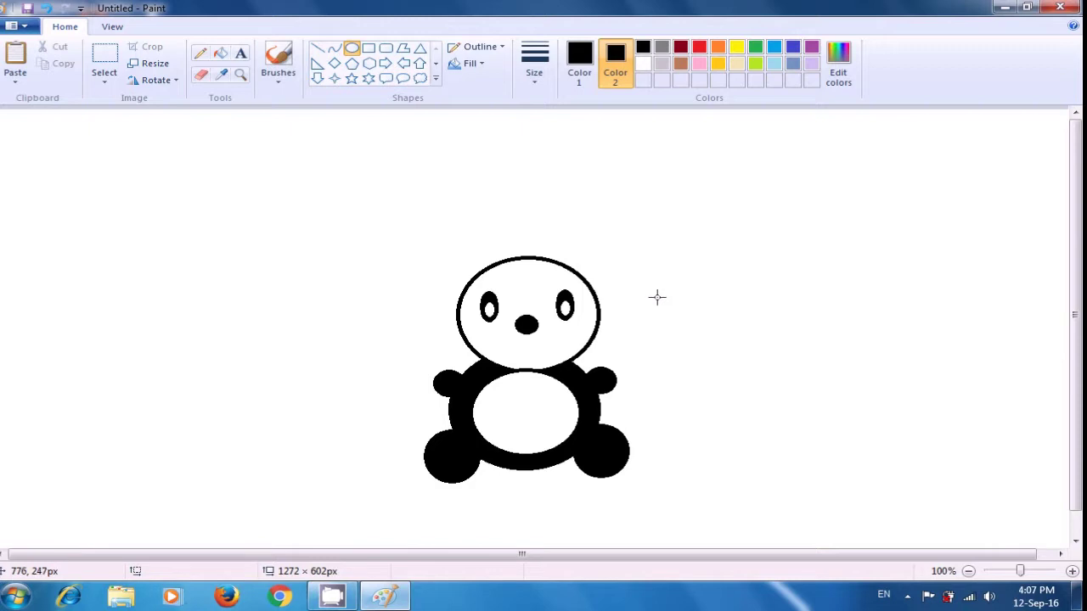
Draw a solid black circle about 22 × 25 px beside the head and paste a copy onto the head's upper-left edge as an ear
{"action": "left_click_drag", "start_coordinate": [642, 234], "coordinate": [660, 253]}
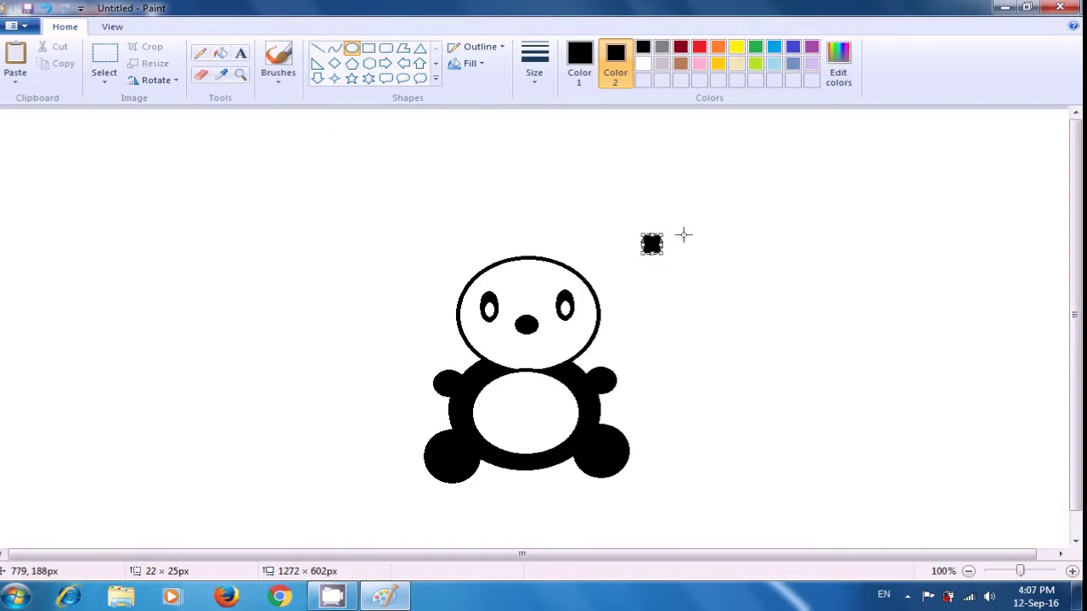
{"action": "left_click", "coordinate": [723, 212]}
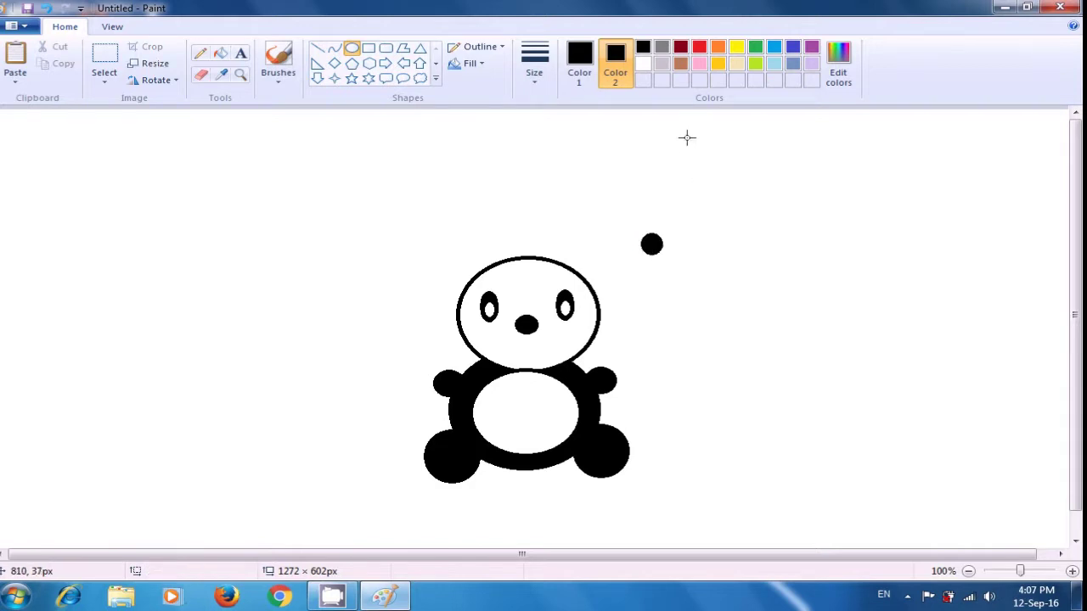
{"action": "left_click", "coordinate": [650, 70]}
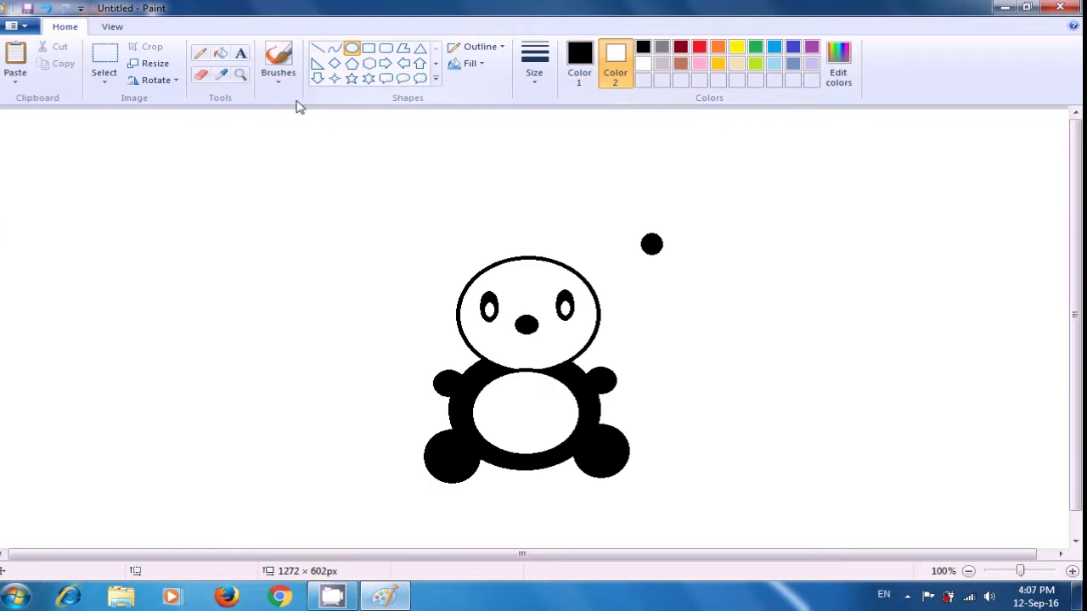
{"action": "left_click", "coordinate": [101, 65]}
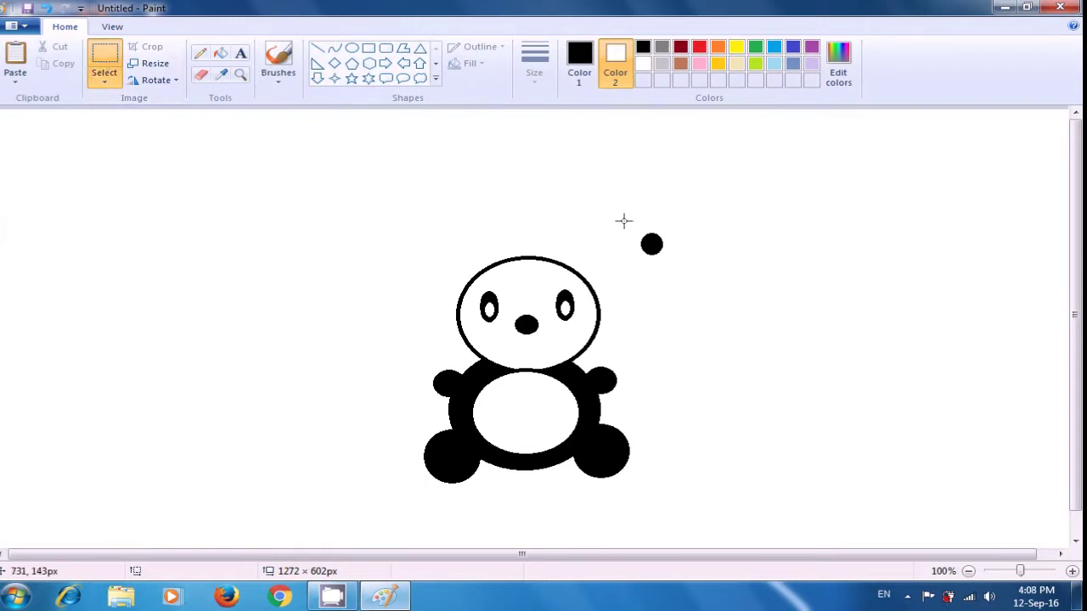
{"action": "left_click_drag", "start_coordinate": [628, 226], "coordinate": [668, 258]}
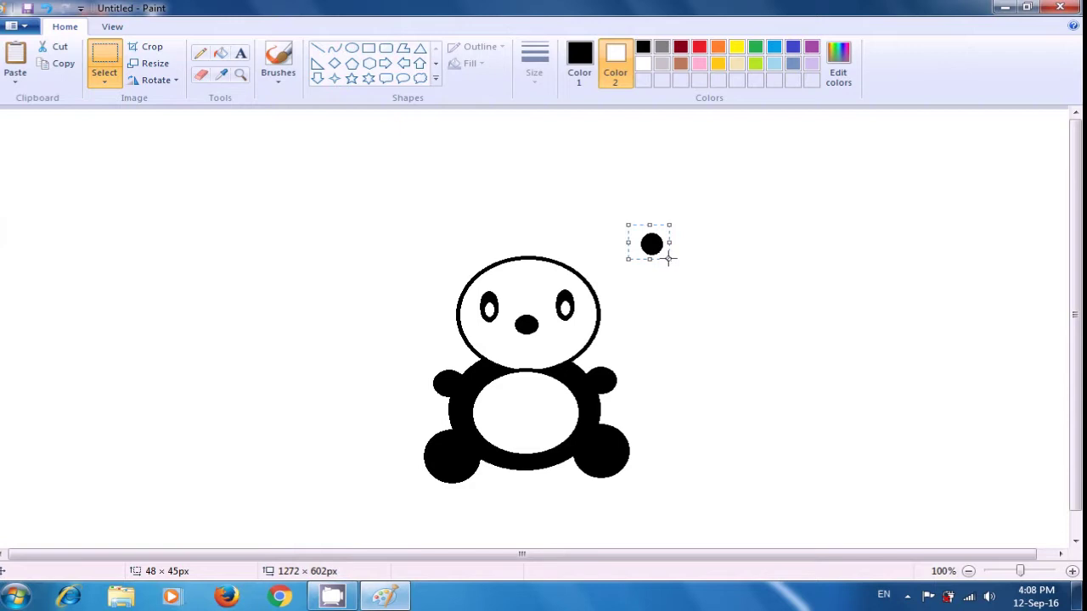
{"action": "key", "text": "ctrl+v"}
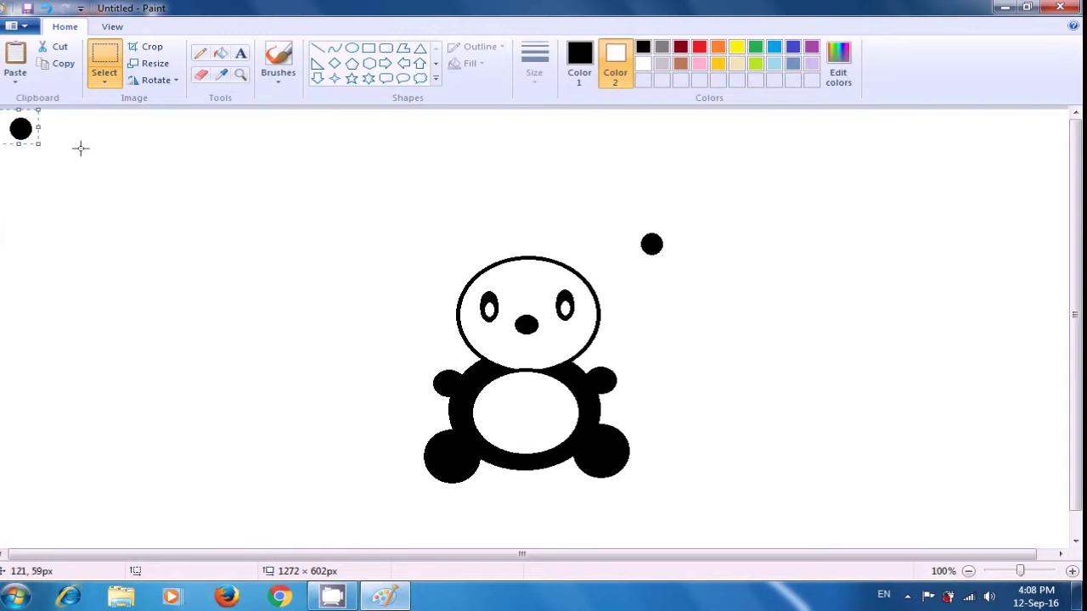
{"action": "left_click_drag", "start_coordinate": [17, 127], "coordinate": [466, 266]}
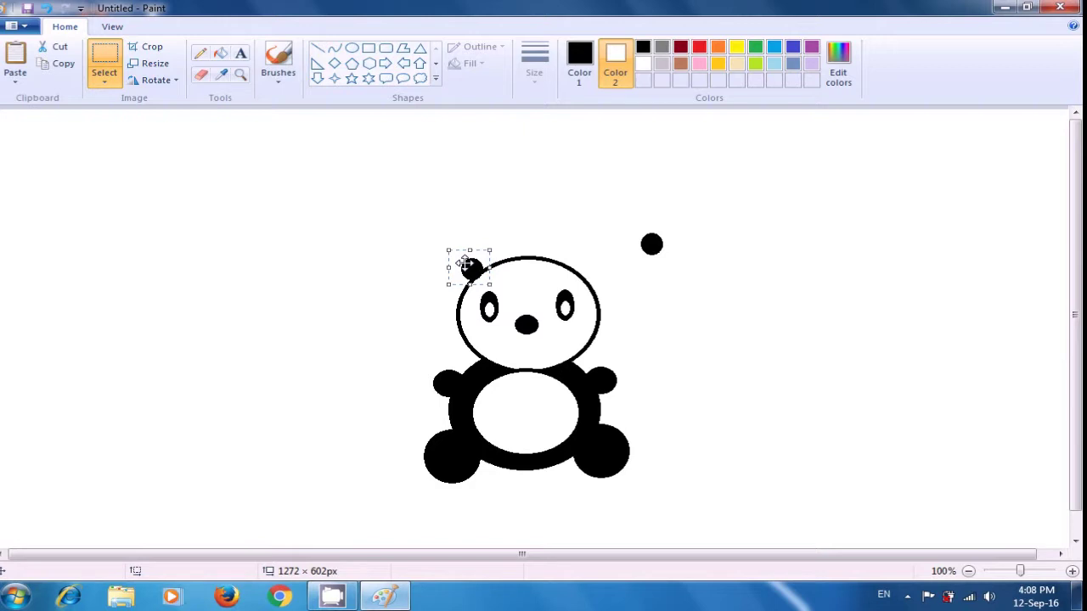
{"action": "left_click", "coordinate": [495, 219]}
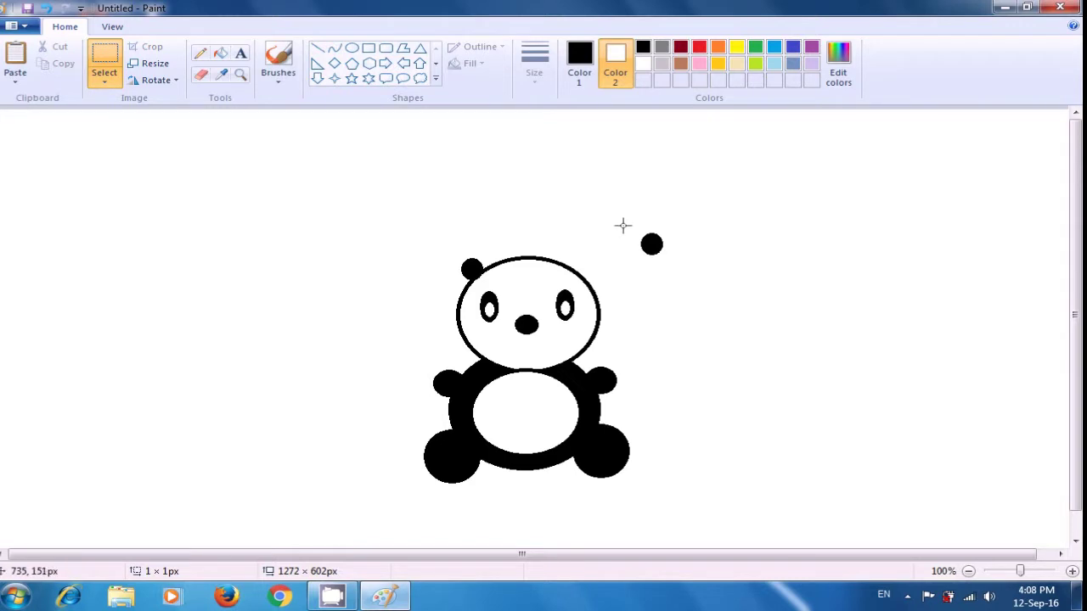
Move the original small black circle onto the head's upper-right edge as the second ear
{"action": "left_click_drag", "start_coordinate": [631, 225], "coordinate": [675, 263]}
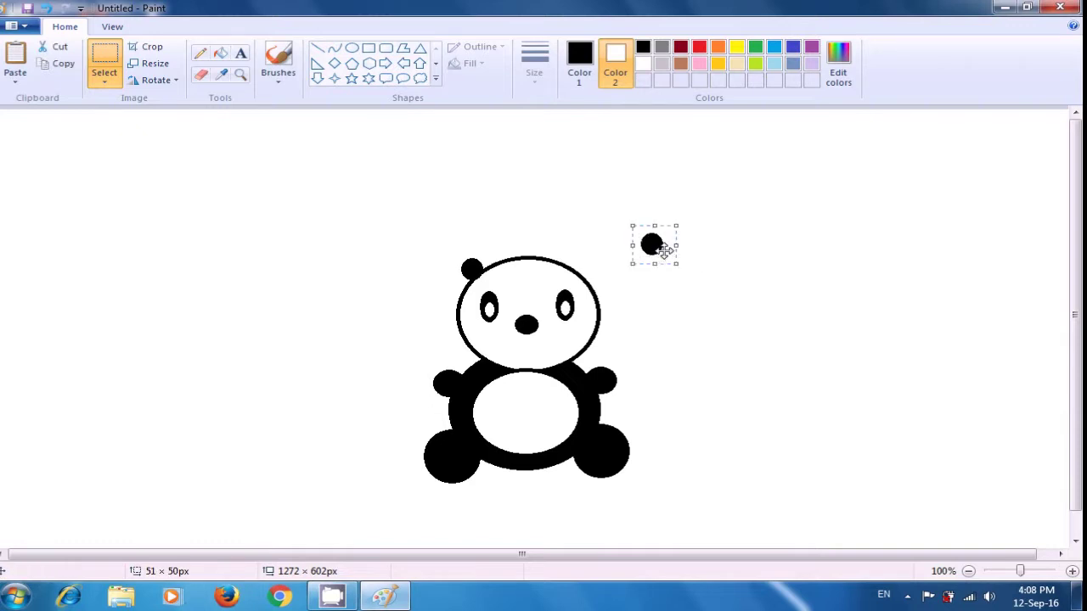
{"action": "left_click", "coordinate": [656, 244]}
{"action": "left_click_drag", "start_coordinate": [655, 244], "coordinate": [590, 269]}
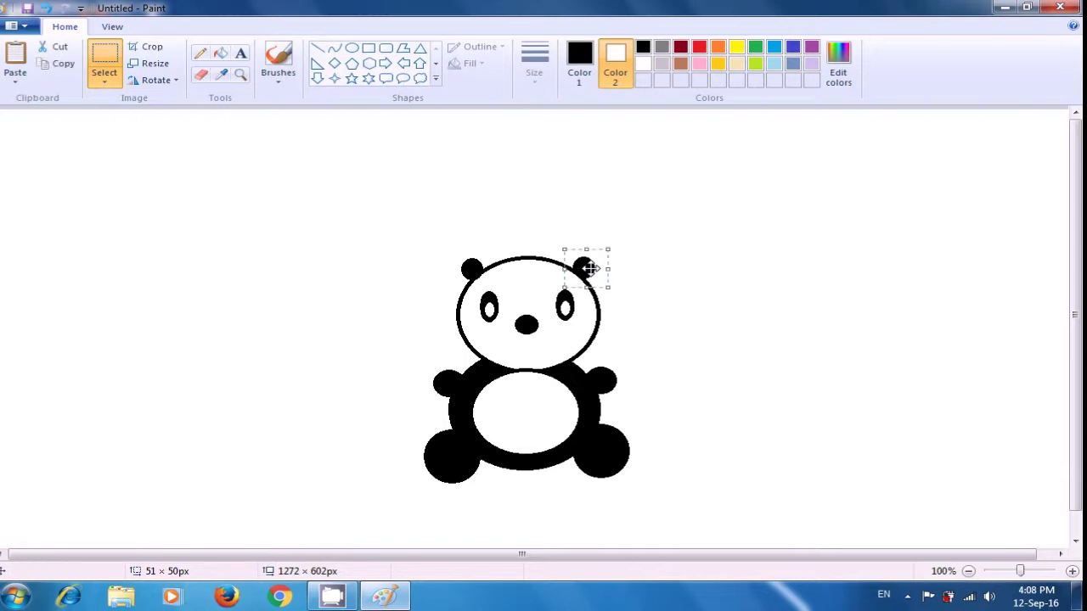
{"action": "key", "text": "Escape"}
{"action": "key", "text": "ctrl+z"}
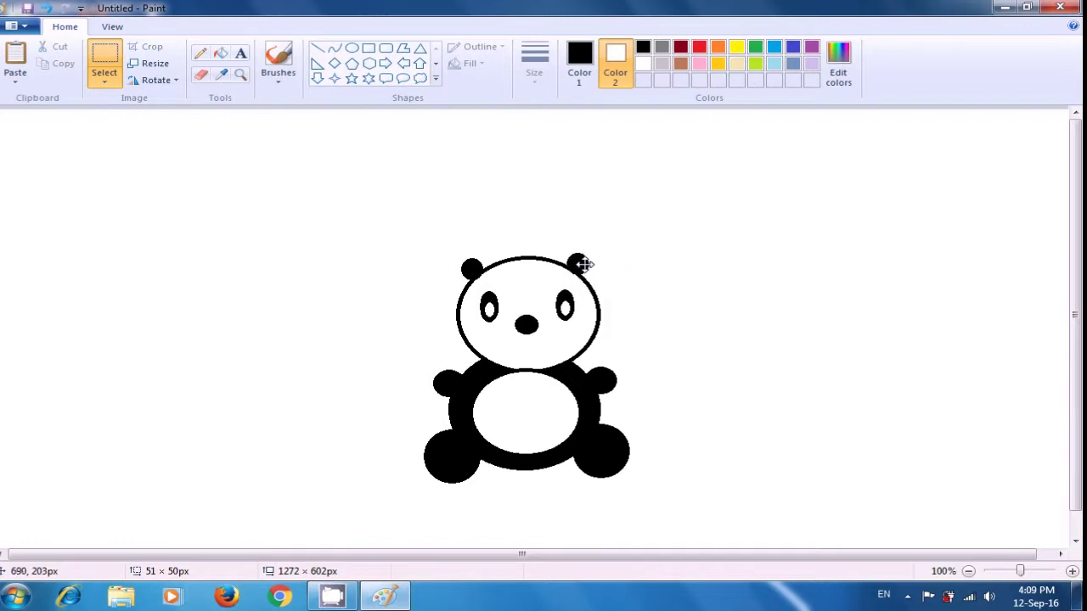
{"action": "left_click_drag", "start_coordinate": [584, 265], "coordinate": [597, 267]}
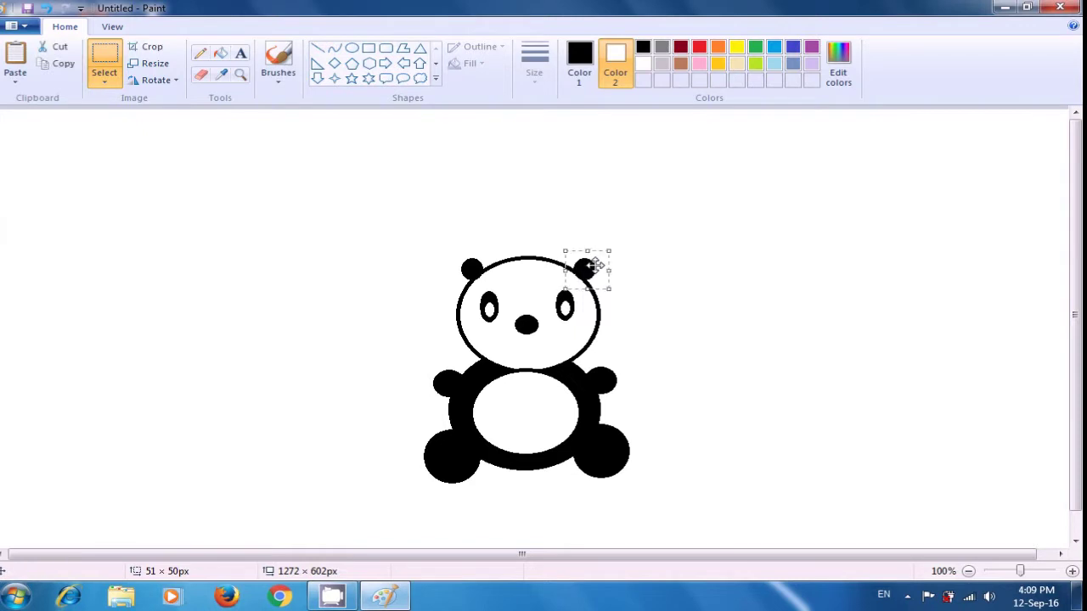
{"action": "left_click", "coordinate": [638, 218]}
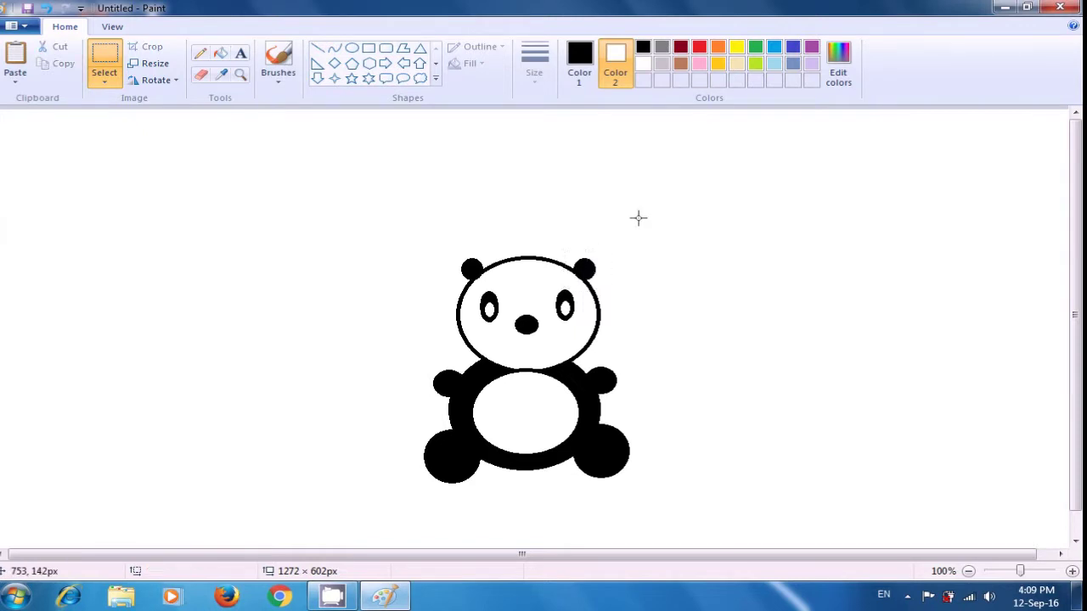
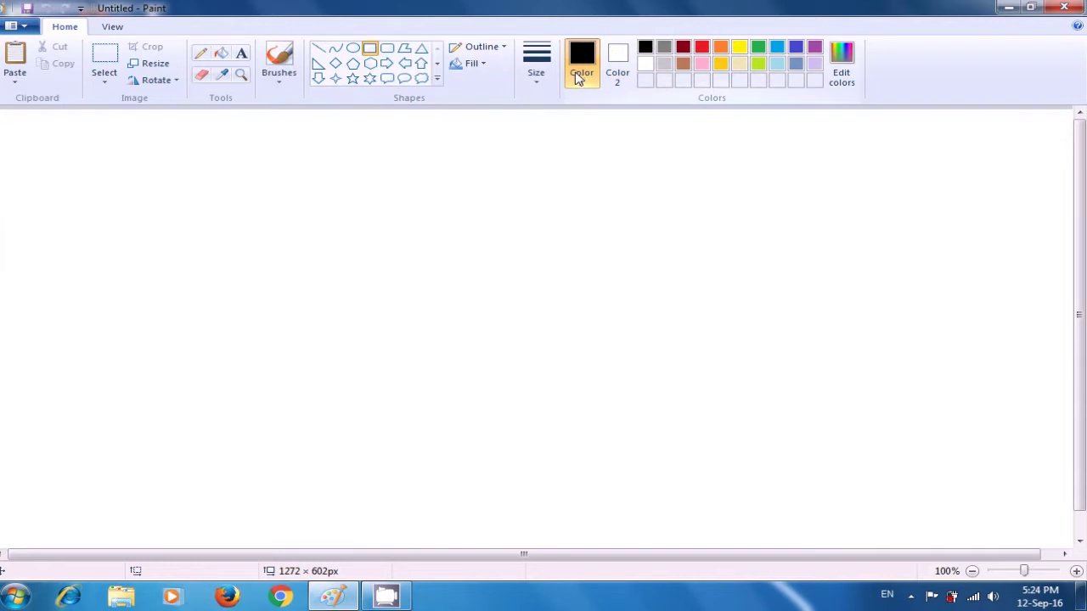
Draw a solid light-blue rectangle about 137 × 118 px on the blank canvas and a narrower one about 62 × 105 px attached centrally below it
{"action": "left_click", "coordinate": [776, 49]}
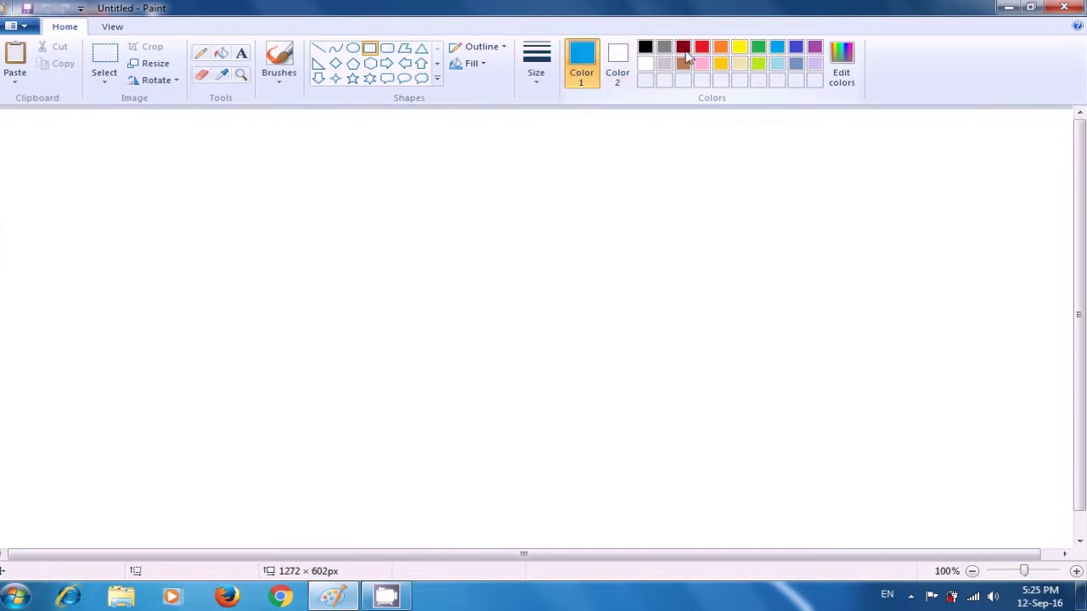
{"action": "left_click", "coordinate": [618, 58]}
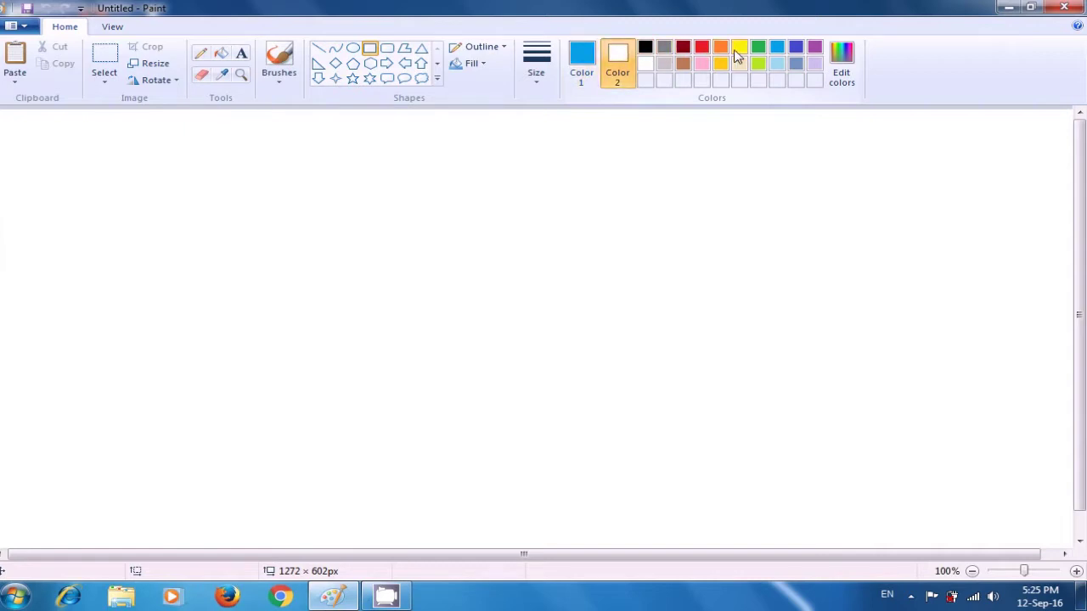
{"action": "left_click", "coordinate": [774, 50]}
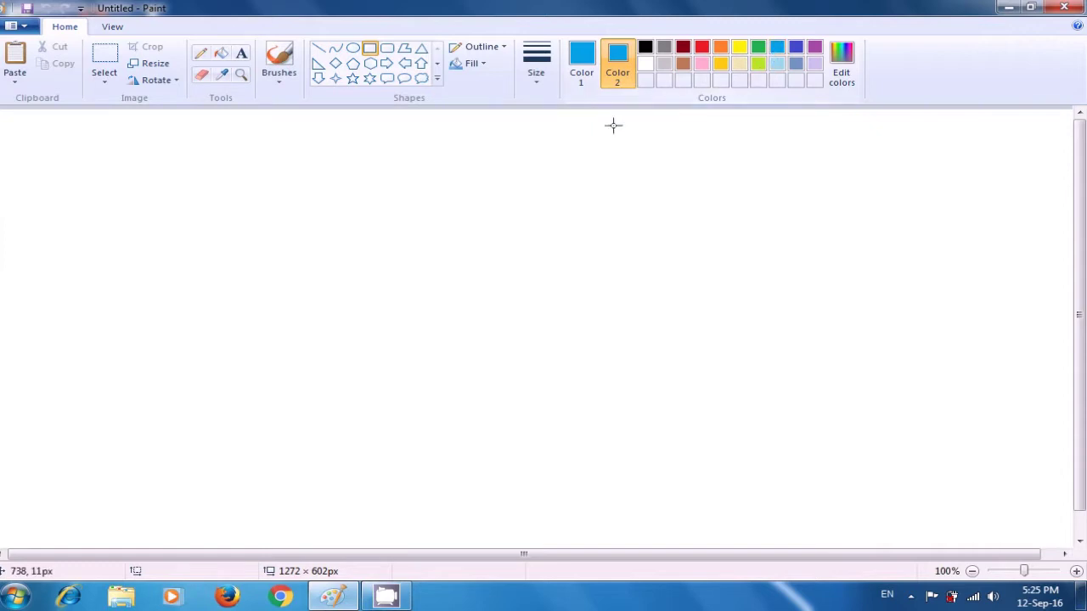
{"action": "left_click_drag", "start_coordinate": [413, 185], "coordinate": [531, 276]}
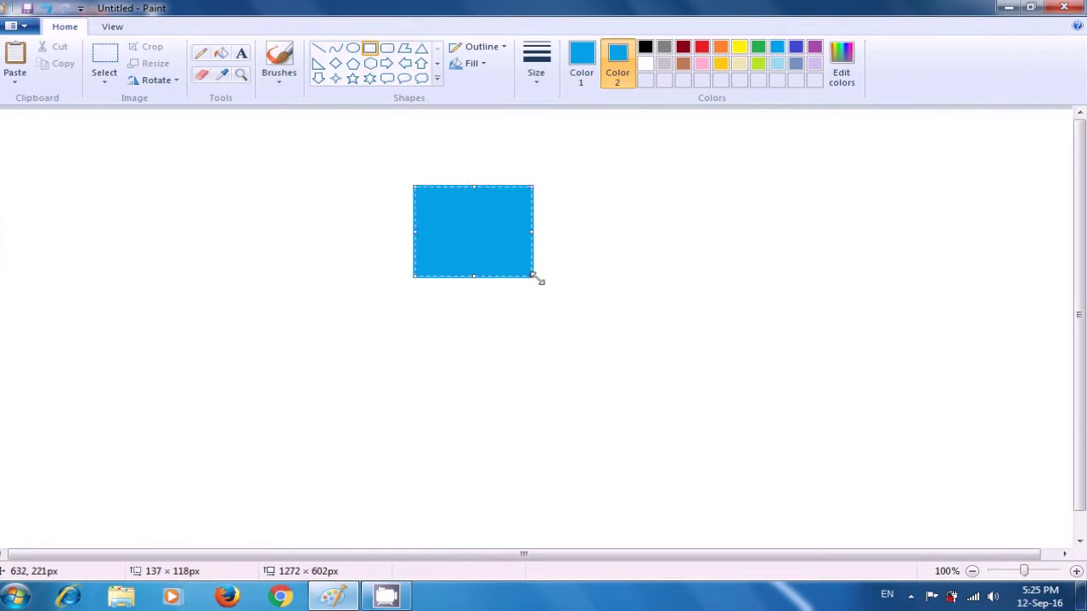
{"action": "left_click", "coordinate": [669, 297]}
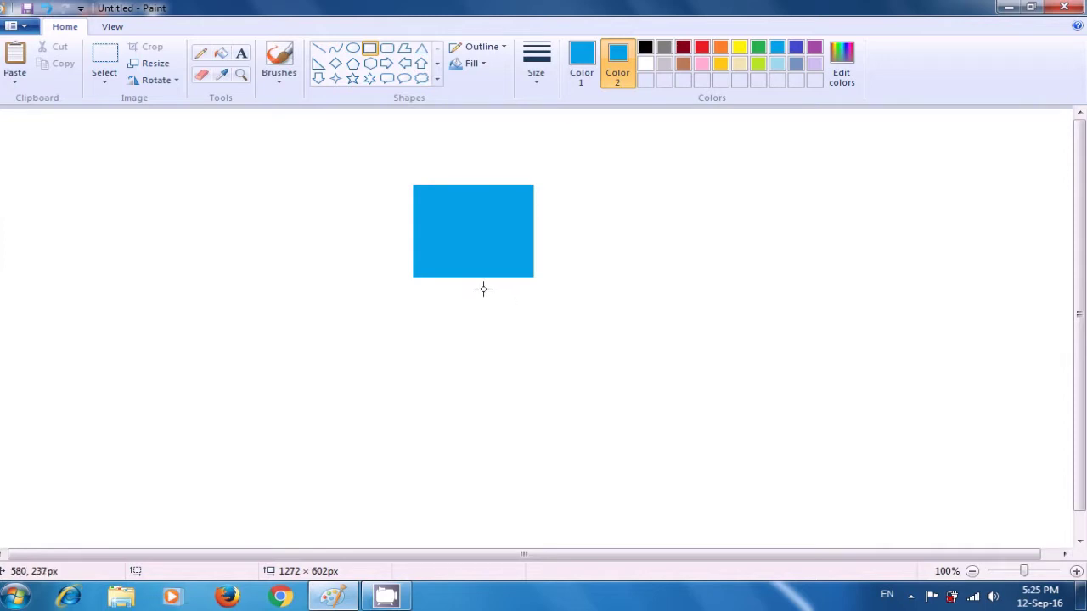
{"action": "left_click_drag", "start_coordinate": [446, 271], "coordinate": [497, 352]}
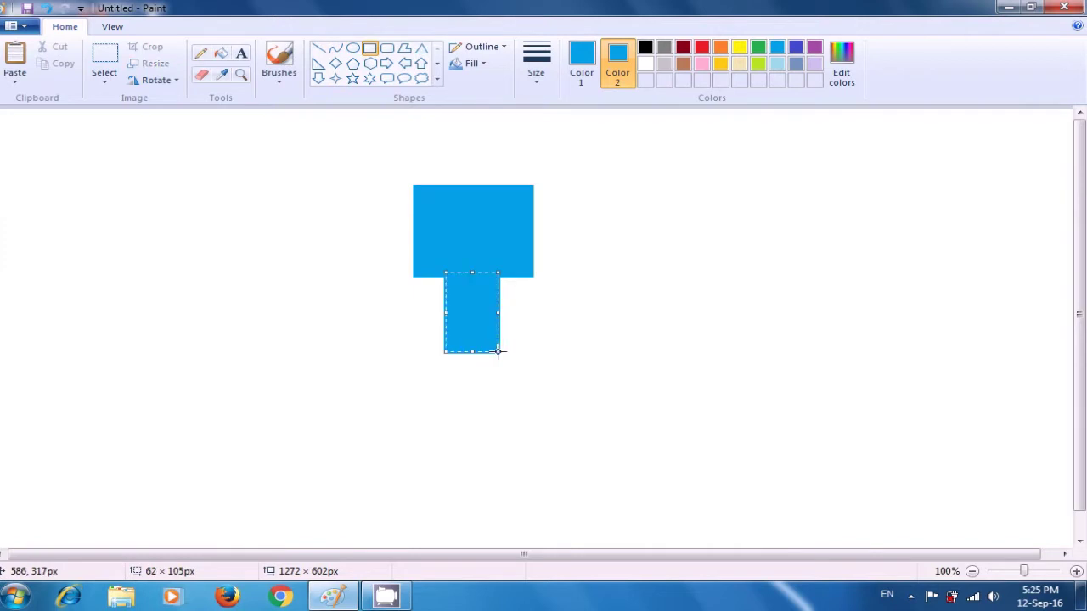
{"action": "left_click", "coordinate": [605, 338]}
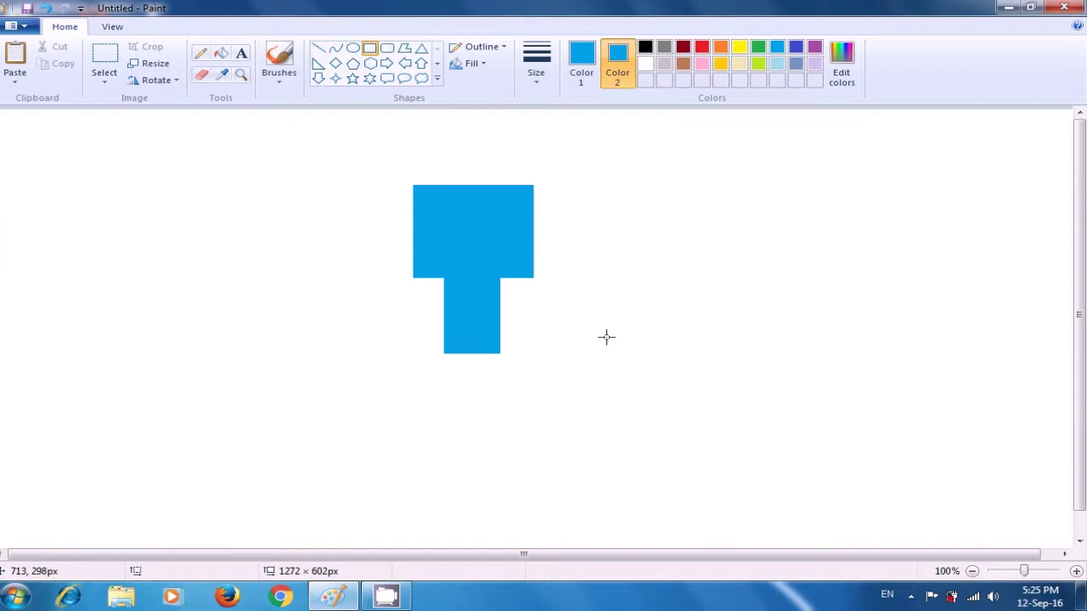
Draw a thin light-blue horizontal bar beside the figure and two overlapping rectangles, about 21 × 11 and 22 × 11 px, near its right end as an arm
{"action": "left_click_drag", "start_coordinate": [683, 266], "coordinate": [755, 275]}
{"action": "left_click", "coordinate": [772, 244]}
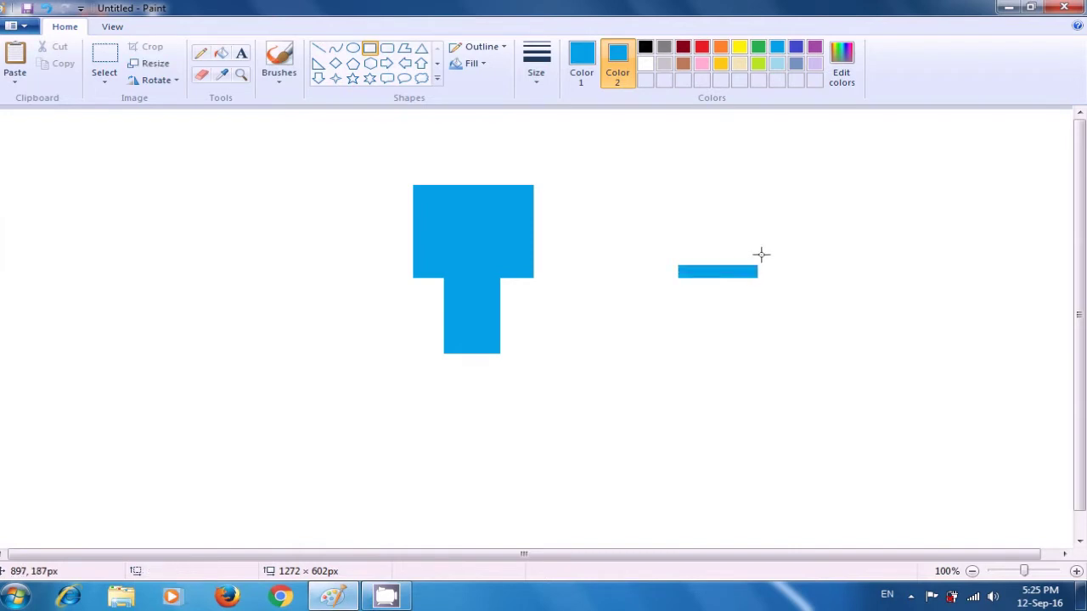
{"action": "left_click_drag", "start_coordinate": [736, 260], "coordinate": [756, 269]}
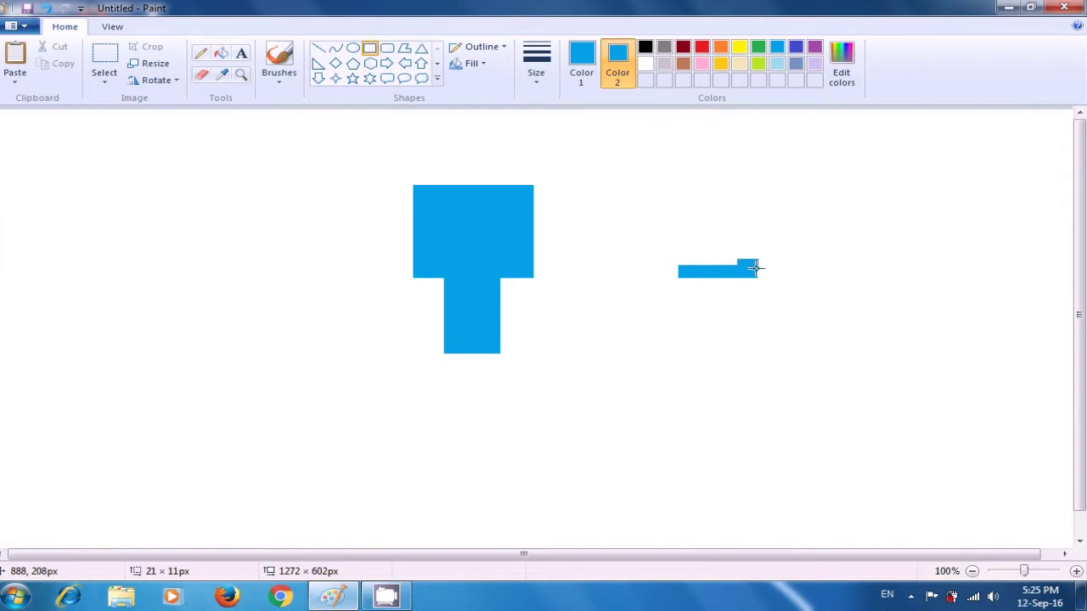
{"action": "left_click", "coordinate": [796, 267]}
{"action": "left_click_drag", "start_coordinate": [728, 272], "coordinate": [745, 280]}
{"action": "left_click_drag", "start_coordinate": [745, 280], "coordinate": [745, 279]}
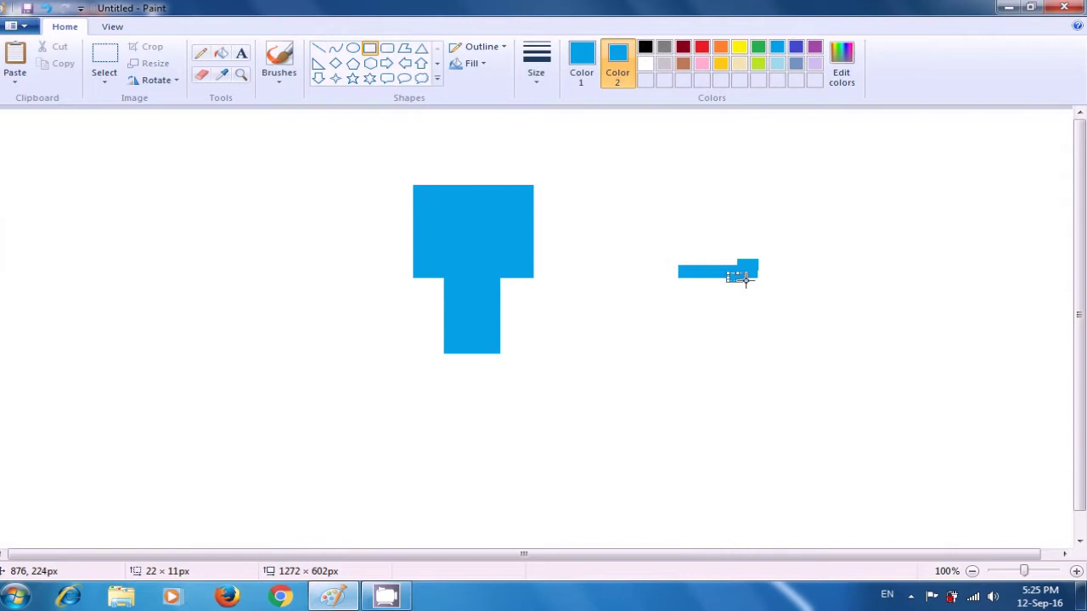
{"action": "left_click", "coordinate": [819, 275]}
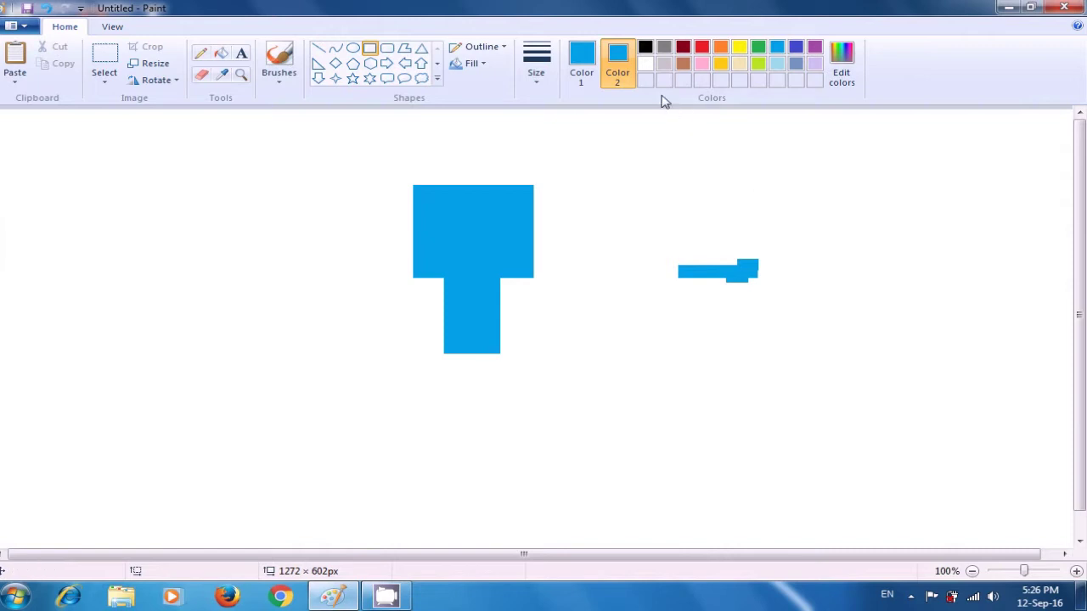
With white as the secondary colour, paste a copy of the arm and flip the copy horizontally
{"action": "left_click", "coordinate": [645, 64]}
{"action": "left_click", "coordinate": [107, 82]}
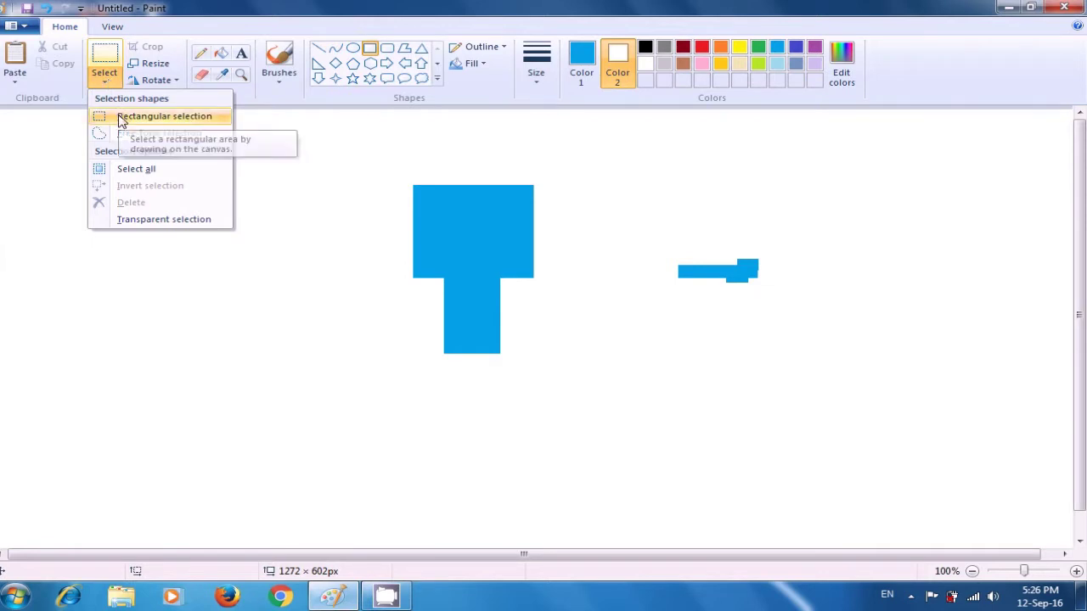
{"action": "left_click", "coordinate": [121, 119]}
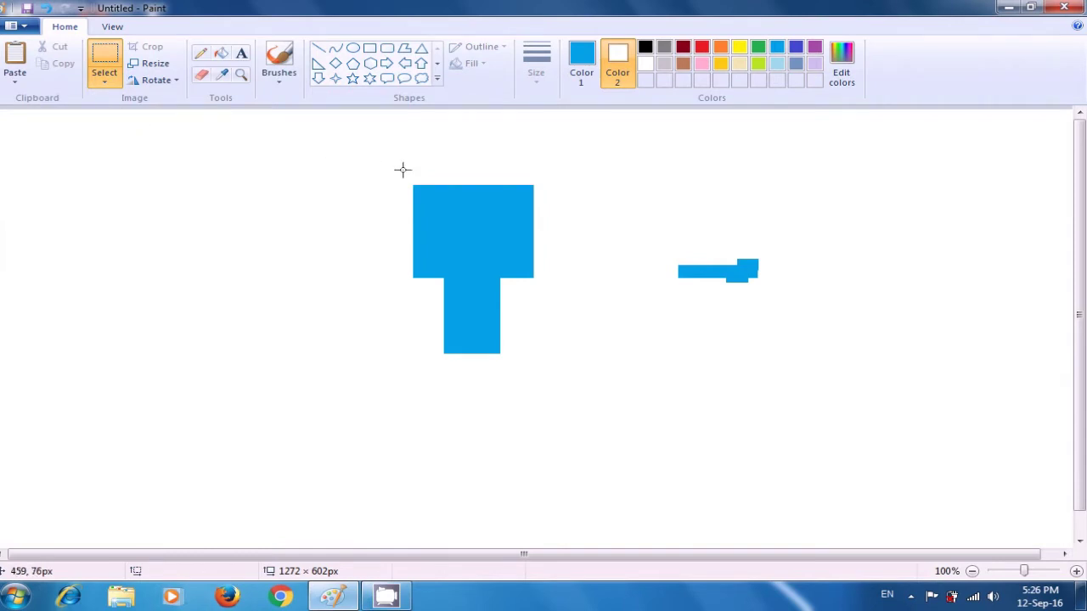
{"action": "left_click_drag", "start_coordinate": [659, 253], "coordinate": [791, 302]}
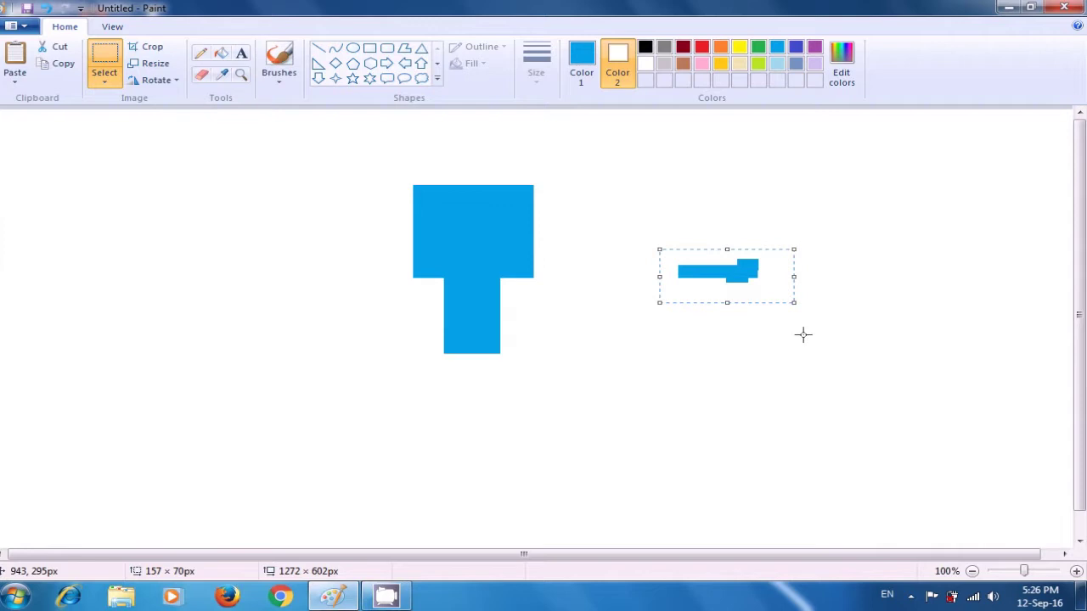
{"action": "key", "text": "ctrl+v"}
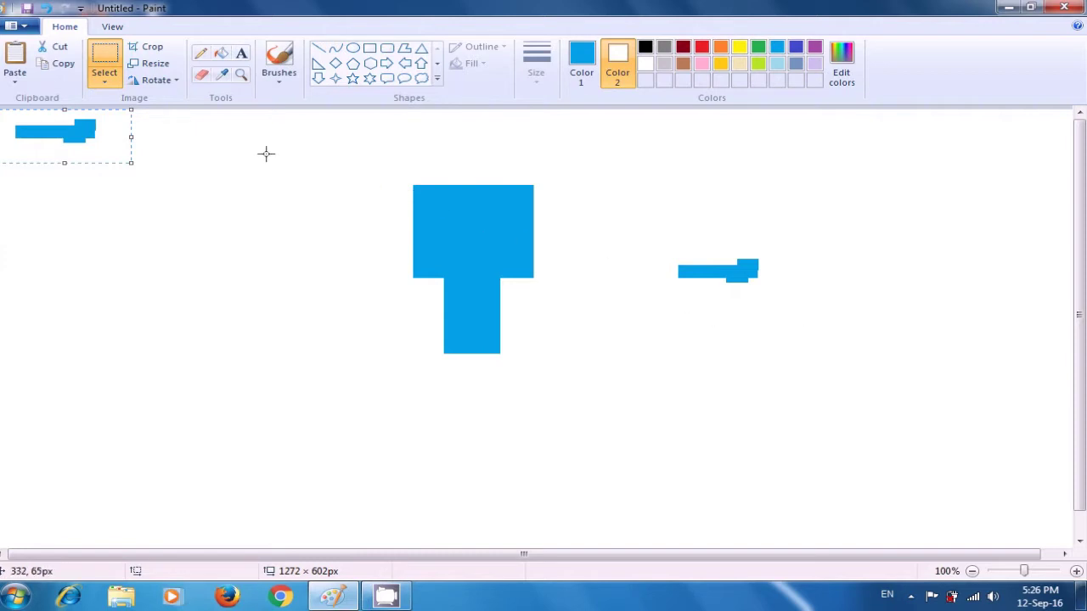
{"action": "left_click", "coordinate": [172, 82]}
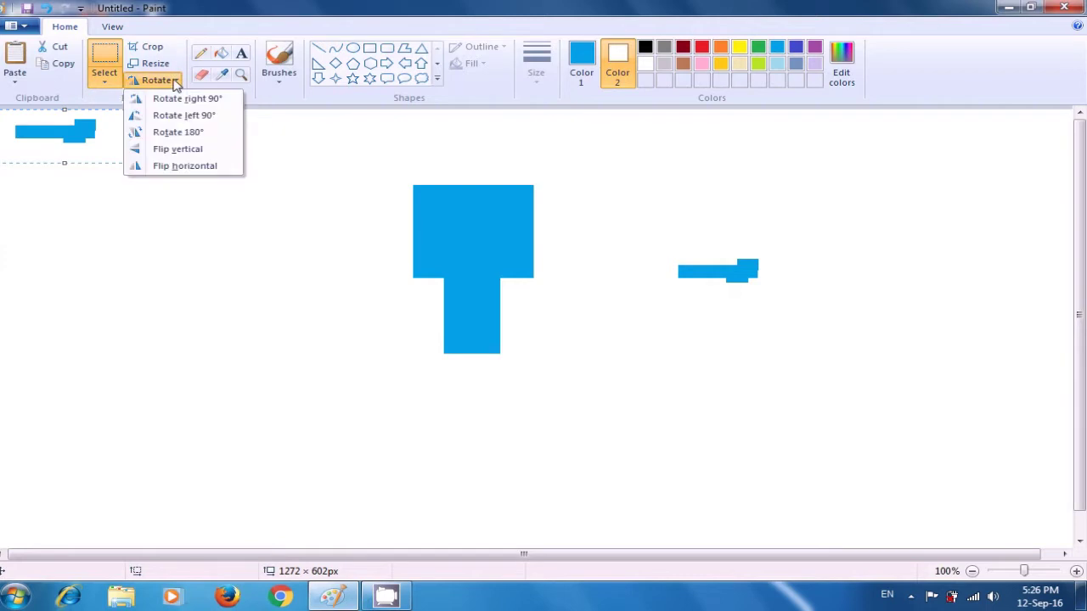
{"action": "left_click", "coordinate": [179, 167]}
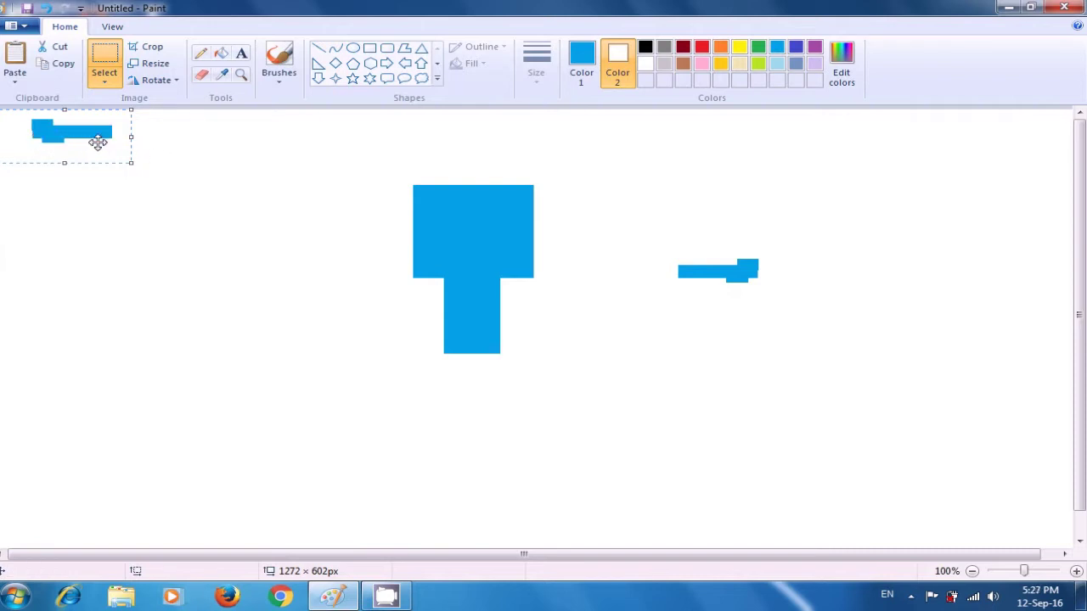
Attach the flipped arm to the left side of the figure's body, using a transparent selection
{"action": "left_click_drag", "start_coordinate": [81, 146], "coordinate": [407, 318]}
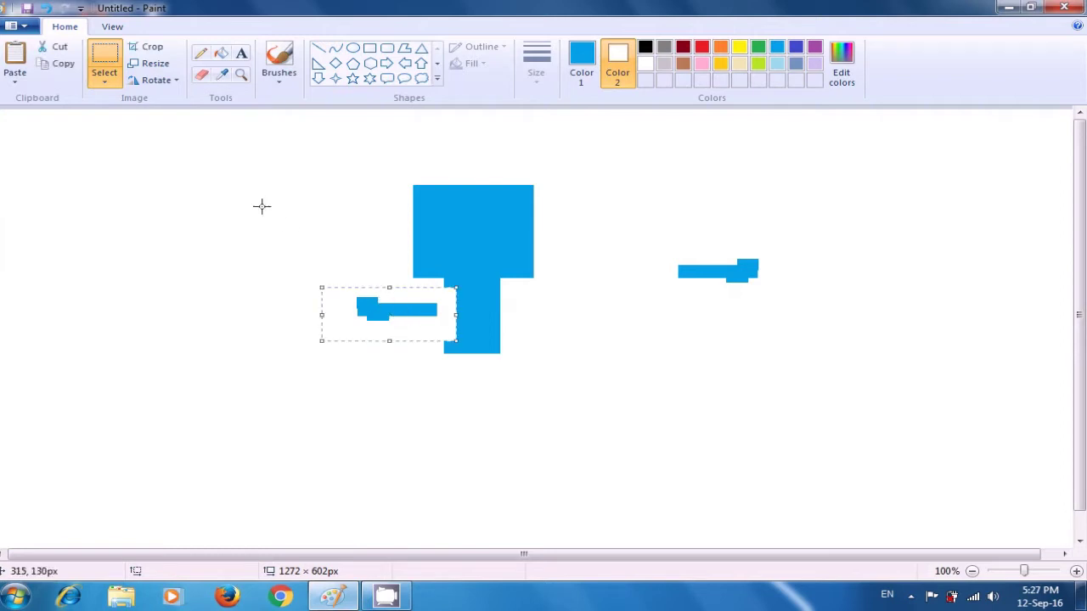
{"action": "left_click", "coordinate": [104, 83]}
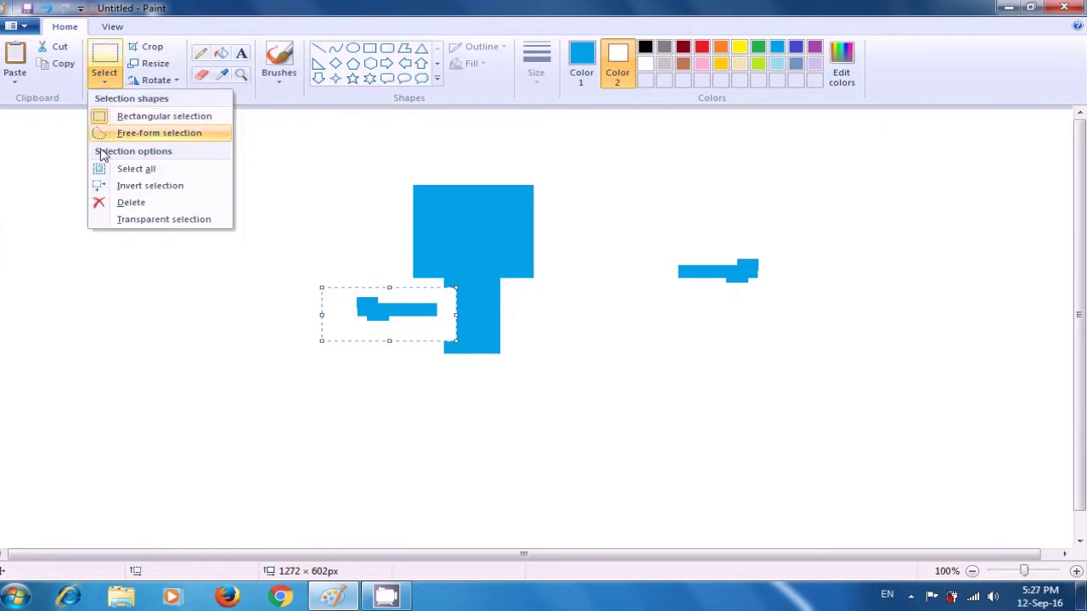
{"action": "left_click", "coordinate": [129, 221]}
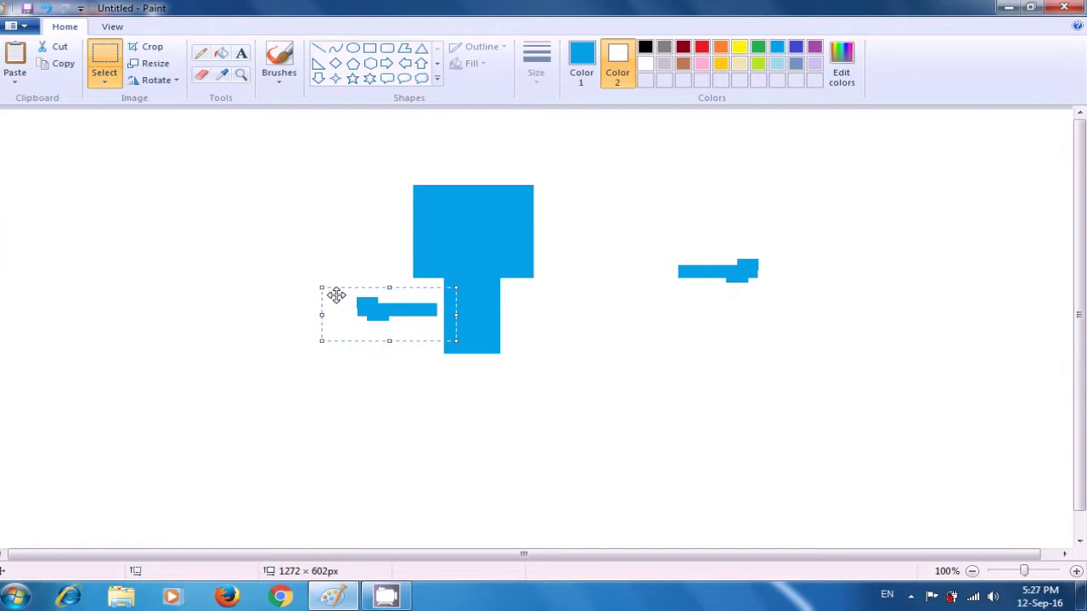
{"action": "left_click_drag", "start_coordinate": [358, 305], "coordinate": [366, 307]}
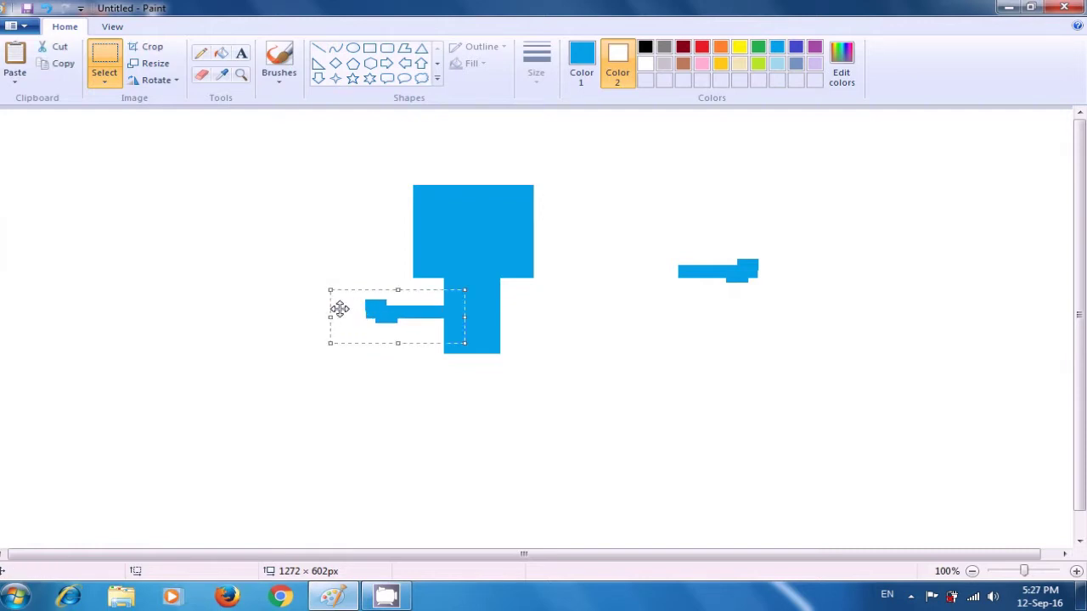
{"action": "left_click", "coordinate": [258, 297]}
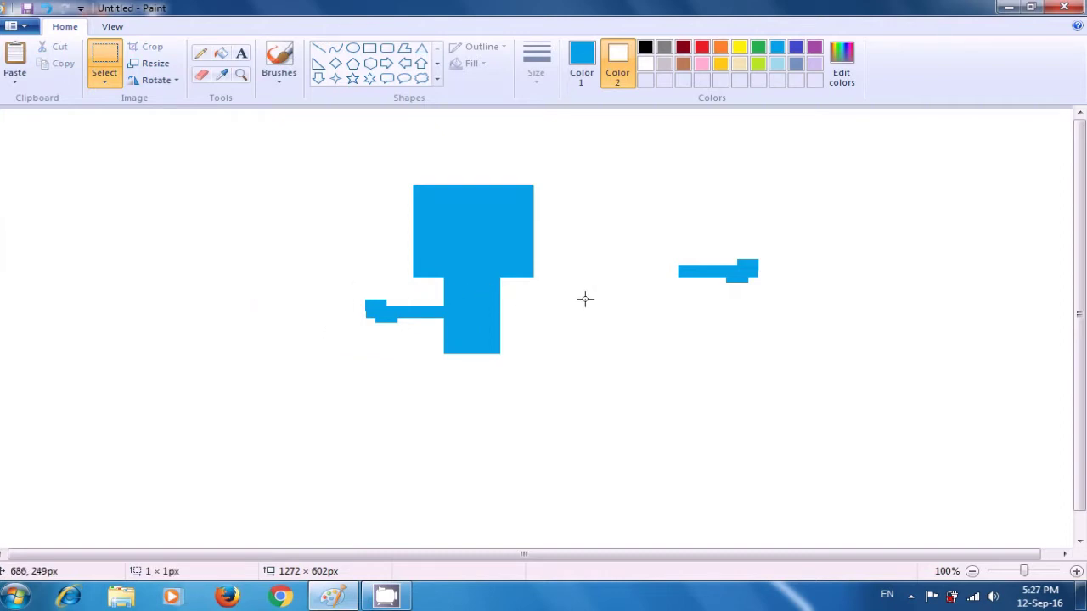
Move the original arm onto the right side of the body, level with the left arm
{"action": "left_click_drag", "start_coordinate": [656, 229], "coordinate": [779, 317]}
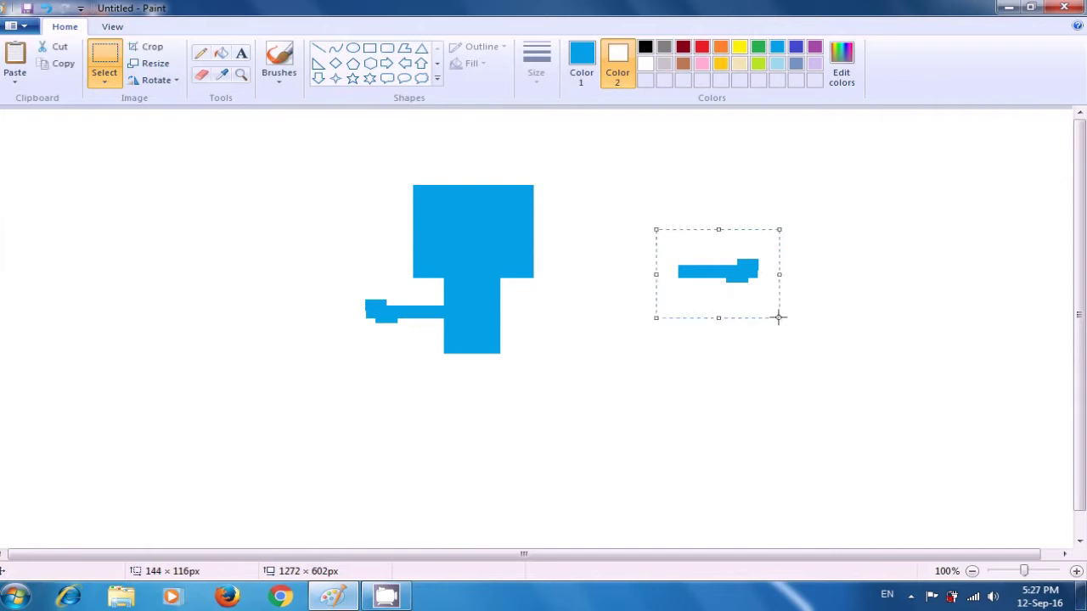
{"action": "left_click", "coordinate": [725, 275]}
{"action": "left_click_drag", "start_coordinate": [725, 276], "coordinate": [549, 311]}
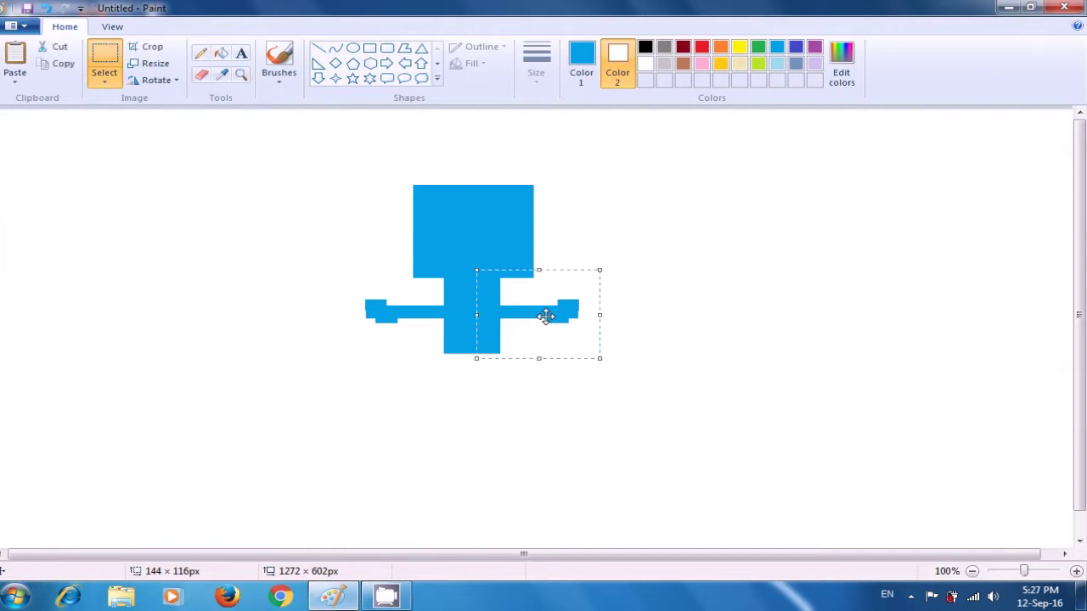
{"action": "left_click", "coordinate": [683, 308]}
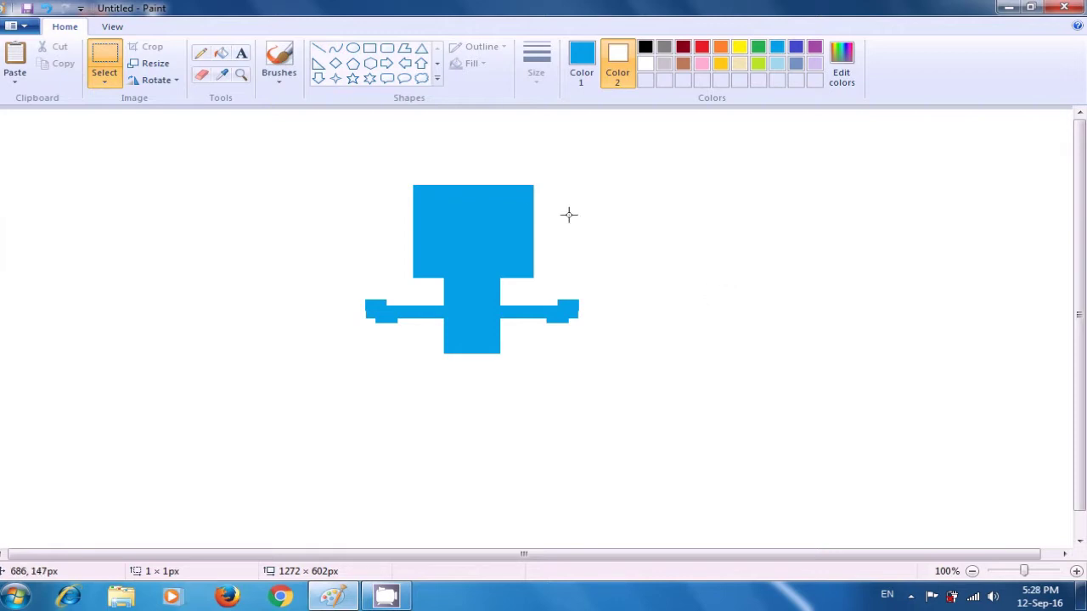
Draw an L-shaped leg beside the figure from a solid light-blue vertical rectangle about 12 × 58 px and a short horizontal foot at its base
{"action": "left_click", "coordinate": [370, 49]}
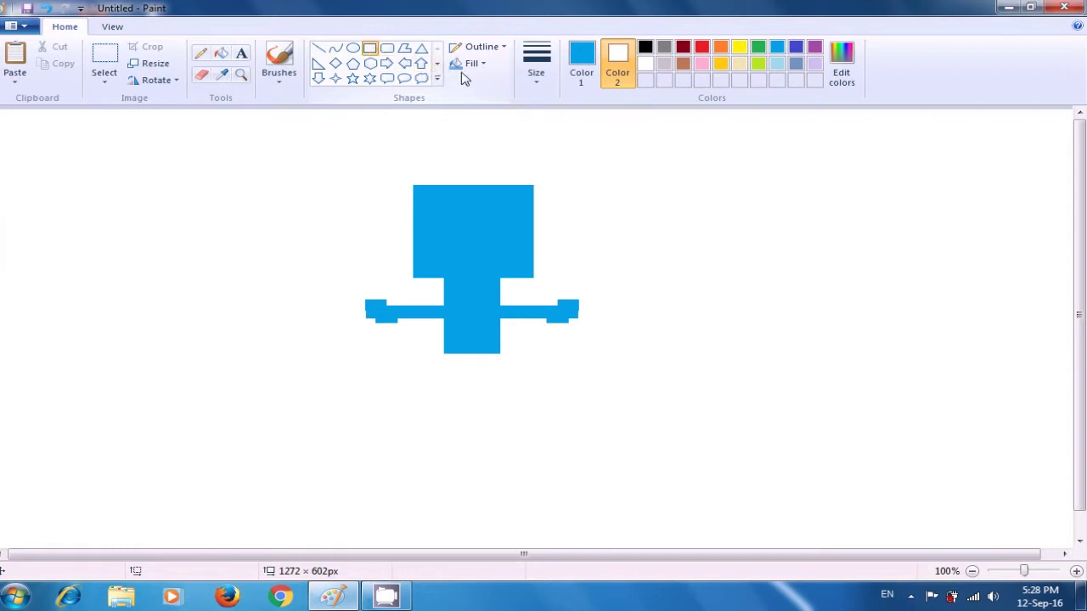
{"action": "left_click", "coordinate": [618, 66]}
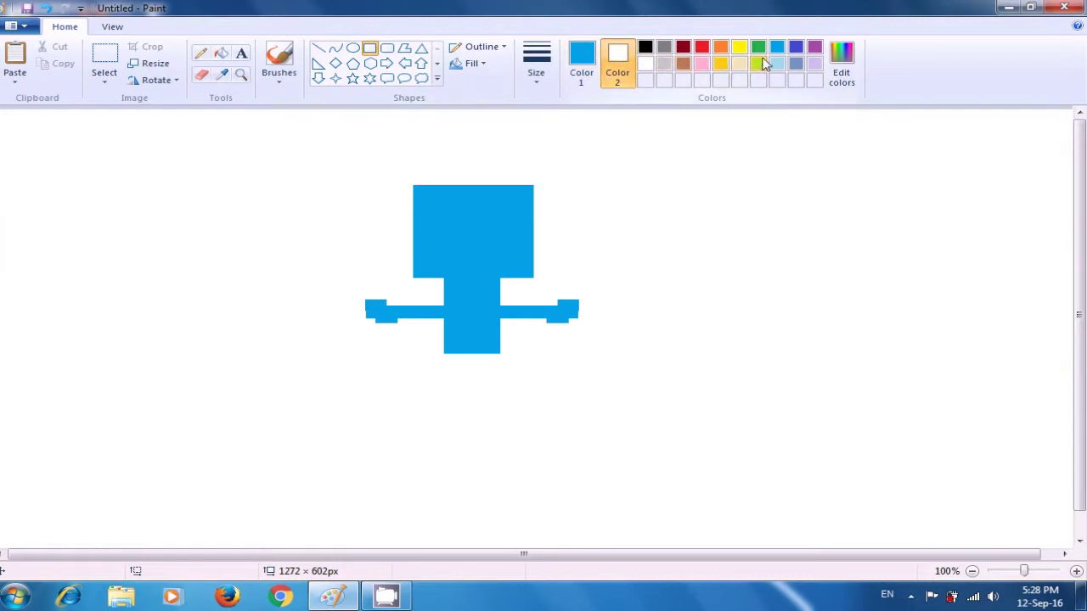
{"action": "left_click", "coordinate": [775, 48]}
{"action": "left_click_drag", "start_coordinate": [808, 193], "coordinate": [814, 236]}
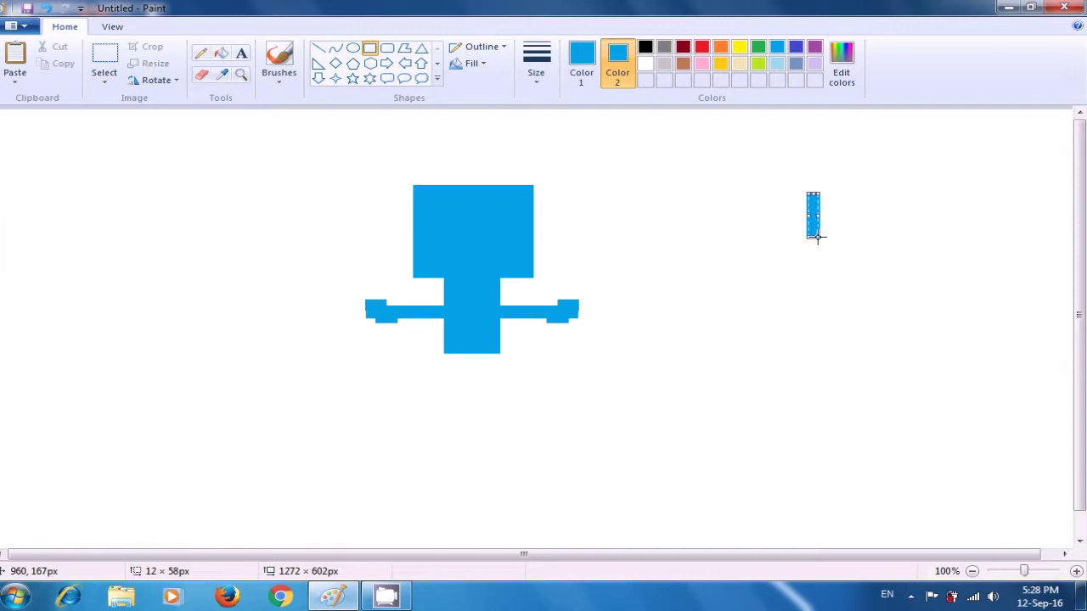
{"action": "left_click", "coordinate": [850, 229]}
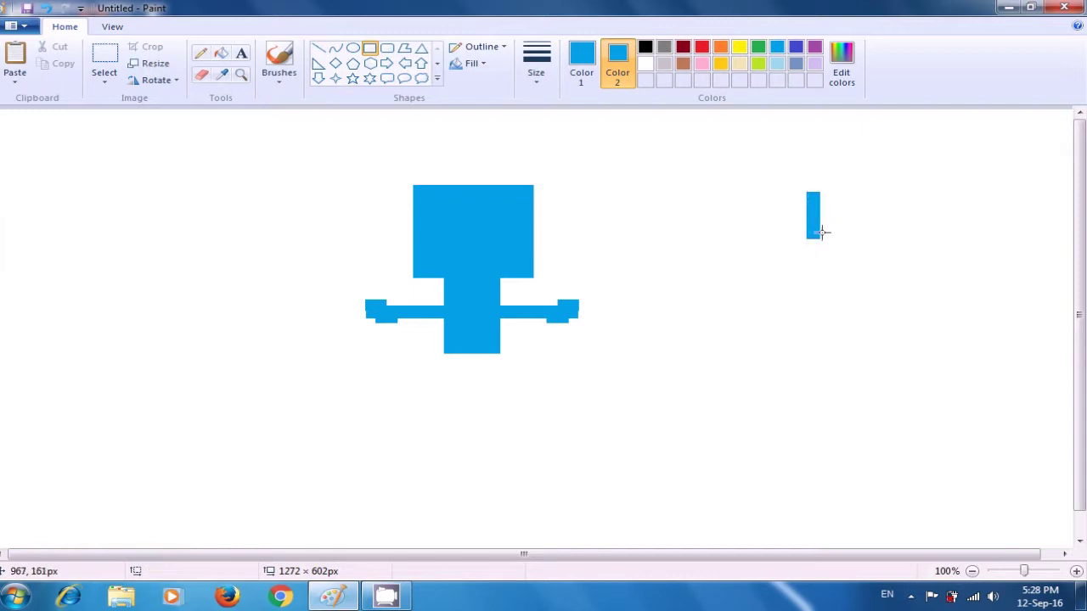
{"action": "left_click_drag", "start_coordinate": [814, 230], "coordinate": [837, 238]}
{"action": "left_click", "coordinate": [886, 227]}
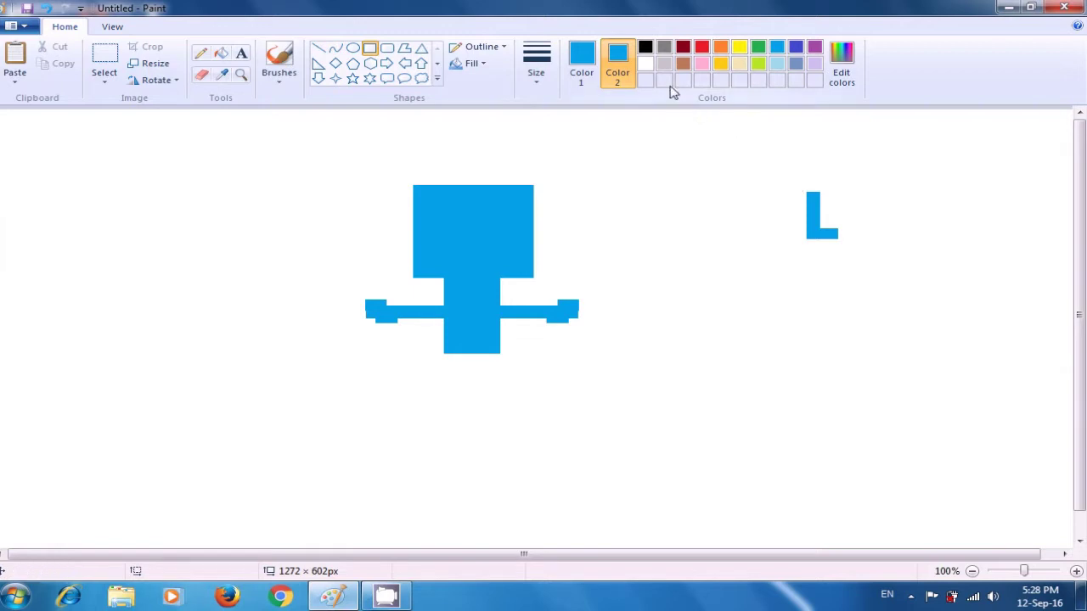
With white as the secondary colour, paste a copy of the leg and attach it beneath the right half of the body
{"action": "left_click", "coordinate": [646, 65]}
{"action": "left_click", "coordinate": [106, 82]}
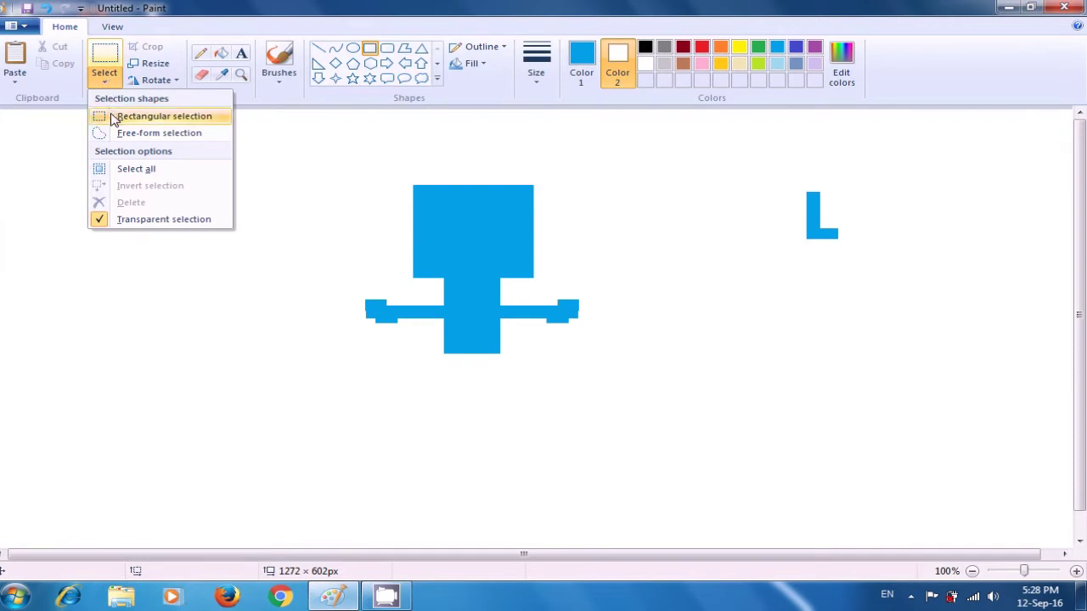
{"action": "left_click", "coordinate": [114, 118]}
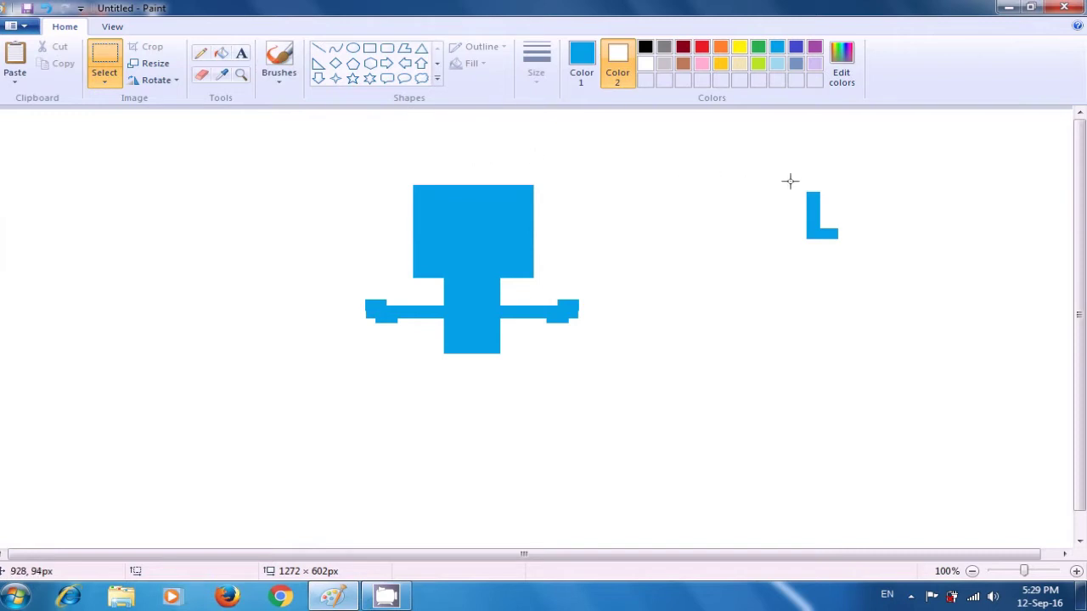
{"action": "left_click_drag", "start_coordinate": [790, 181], "coordinate": [849, 258]}
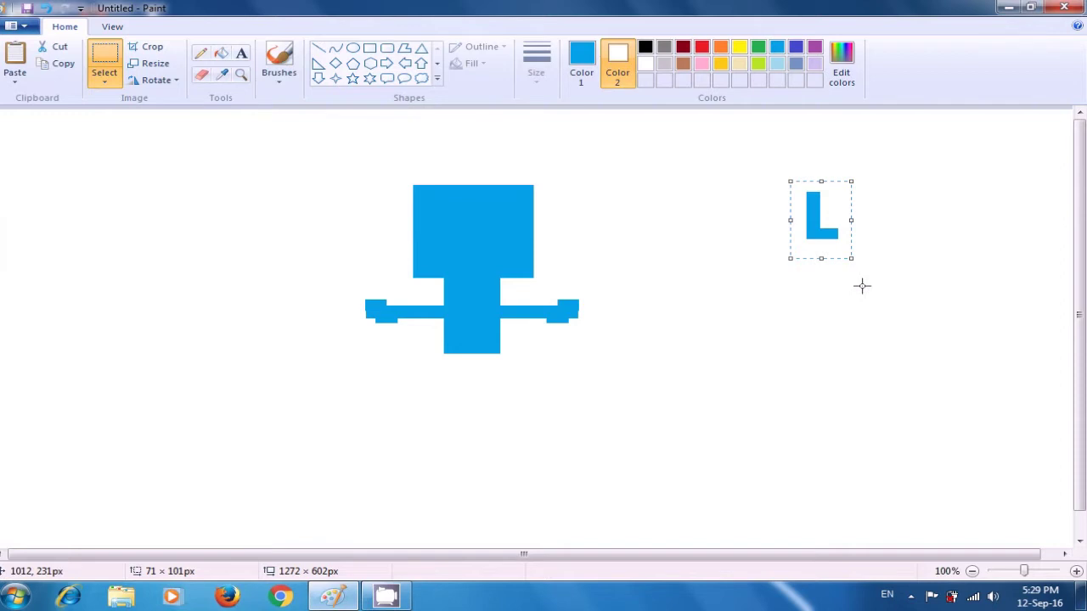
{"action": "key", "text": "ctrl+v"}
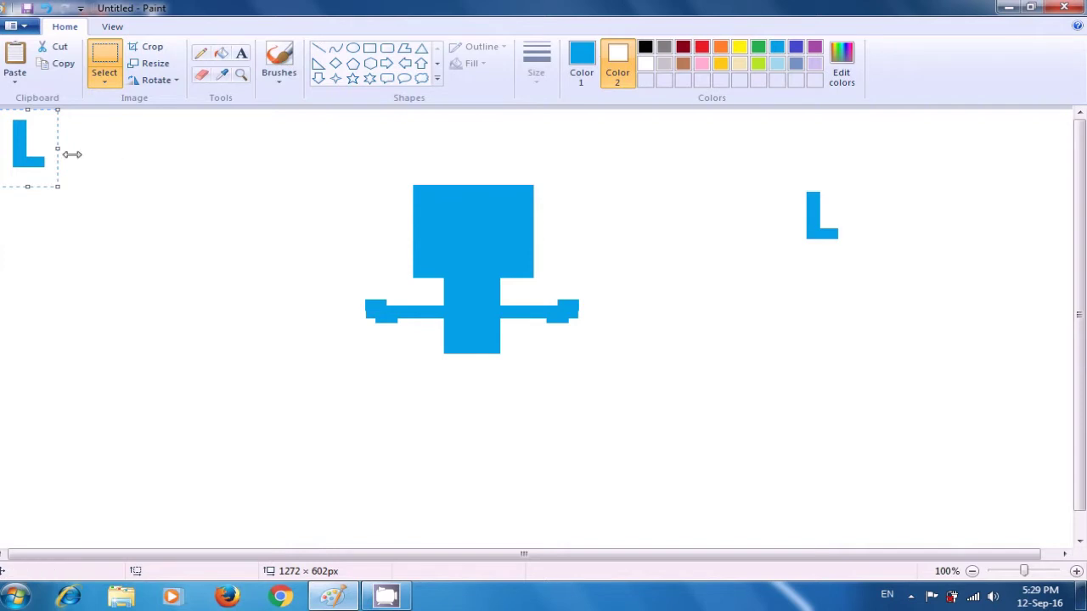
{"action": "key", "text": "Escape"}
{"action": "left_click_drag", "start_coordinate": [23, 151], "coordinate": [489, 387]}
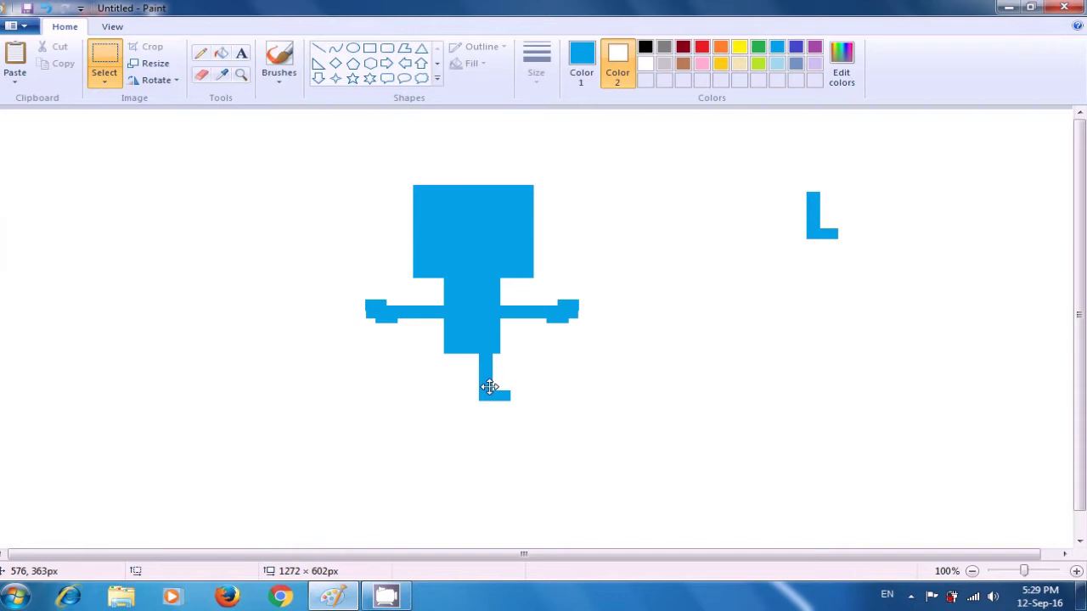
{"action": "left_click_drag", "start_coordinate": [489, 387], "coordinate": [487, 382]}
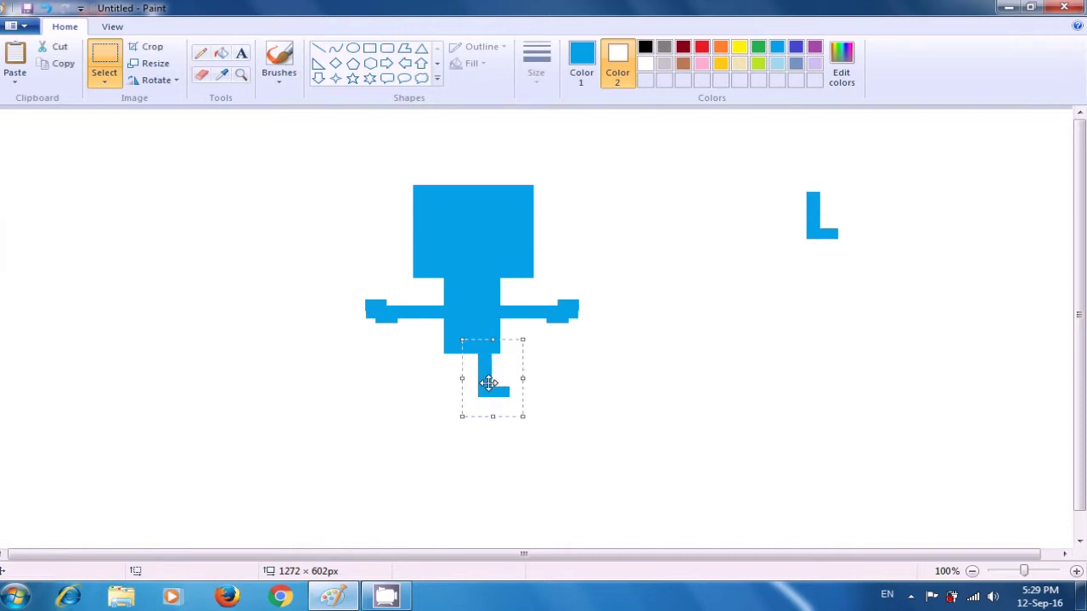
{"action": "left_click", "coordinate": [409, 428]}
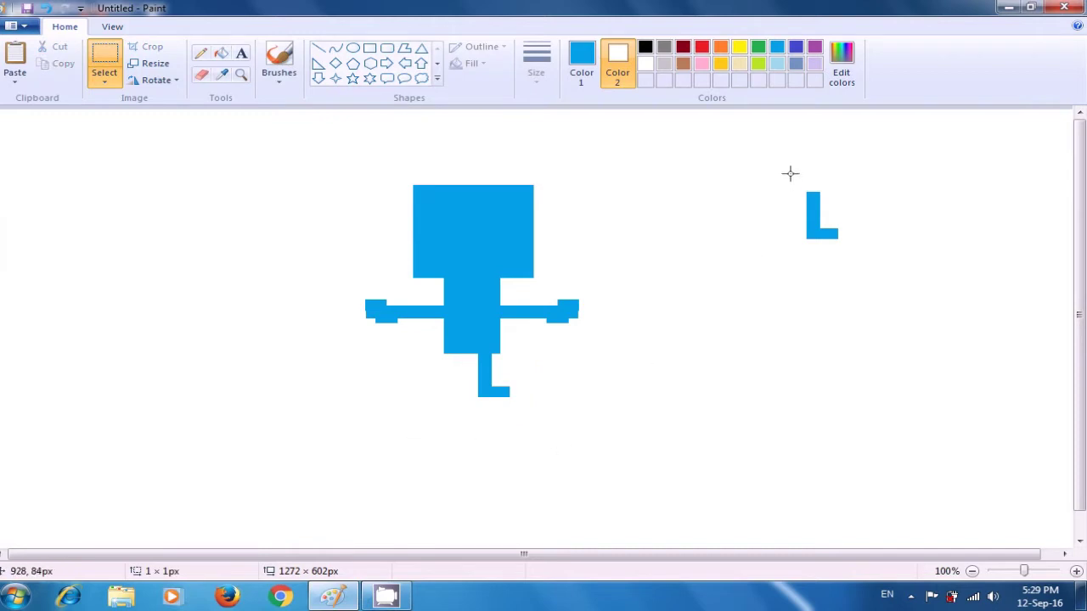
Flip the original leg horizontally and move it beneath the left half of the body
{"action": "left_click_drag", "start_coordinate": [782, 179], "coordinate": [858, 259]}
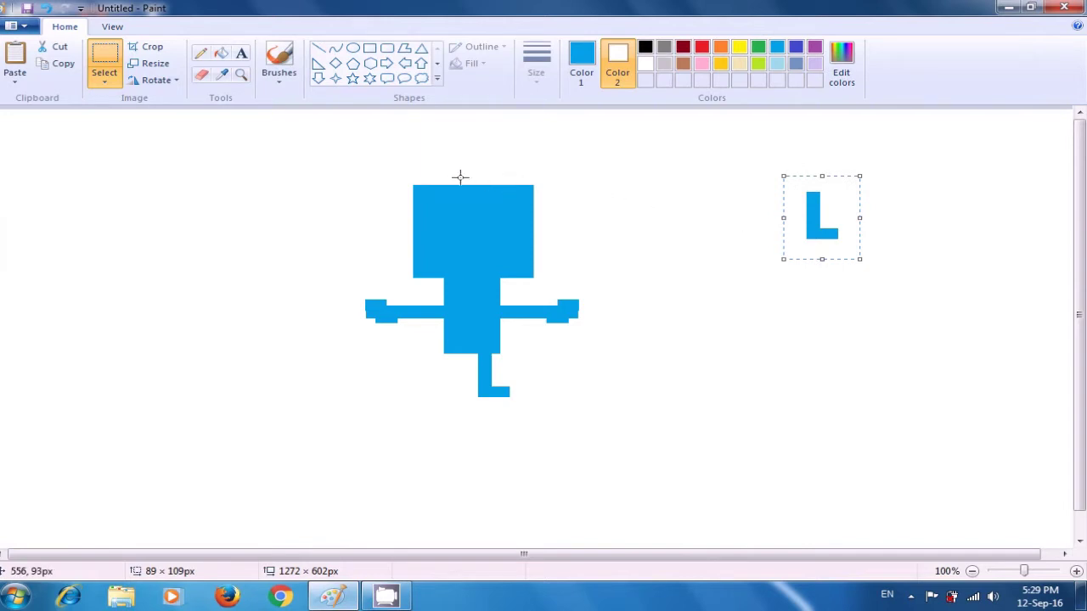
{"action": "left_click", "coordinate": [170, 81]}
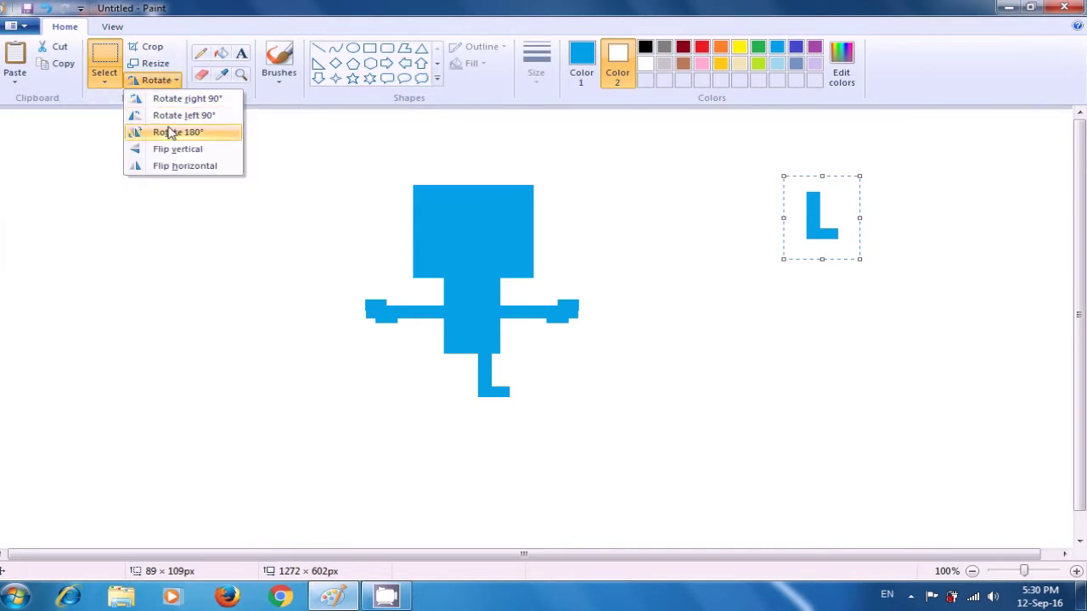
{"action": "left_click", "coordinate": [176, 168]}
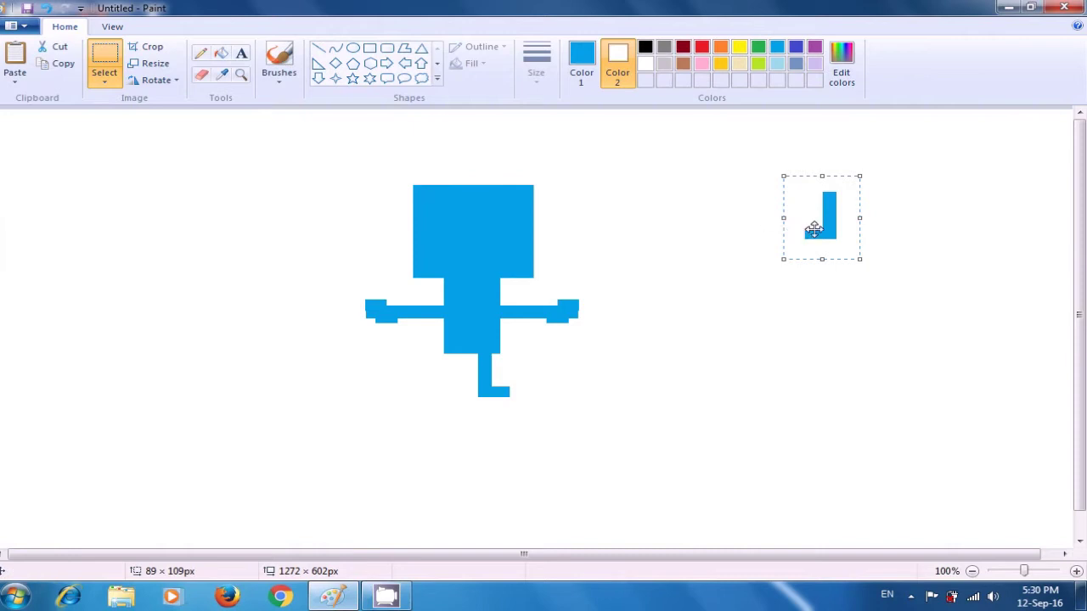
{"action": "left_click_drag", "start_coordinate": [827, 224], "coordinate": [461, 382]}
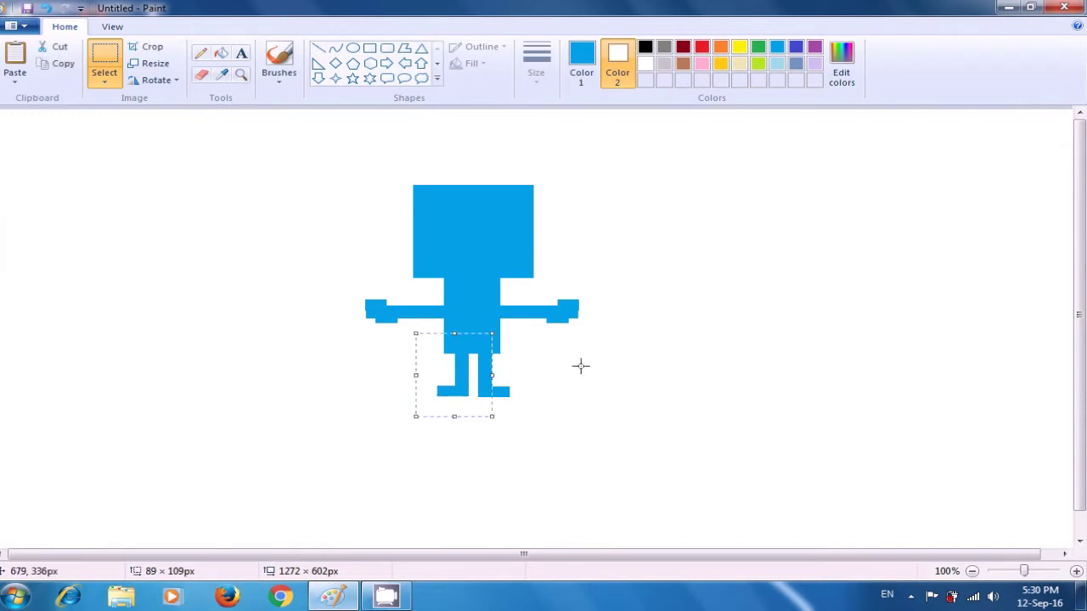
{"action": "left_click", "coordinate": [685, 366]}
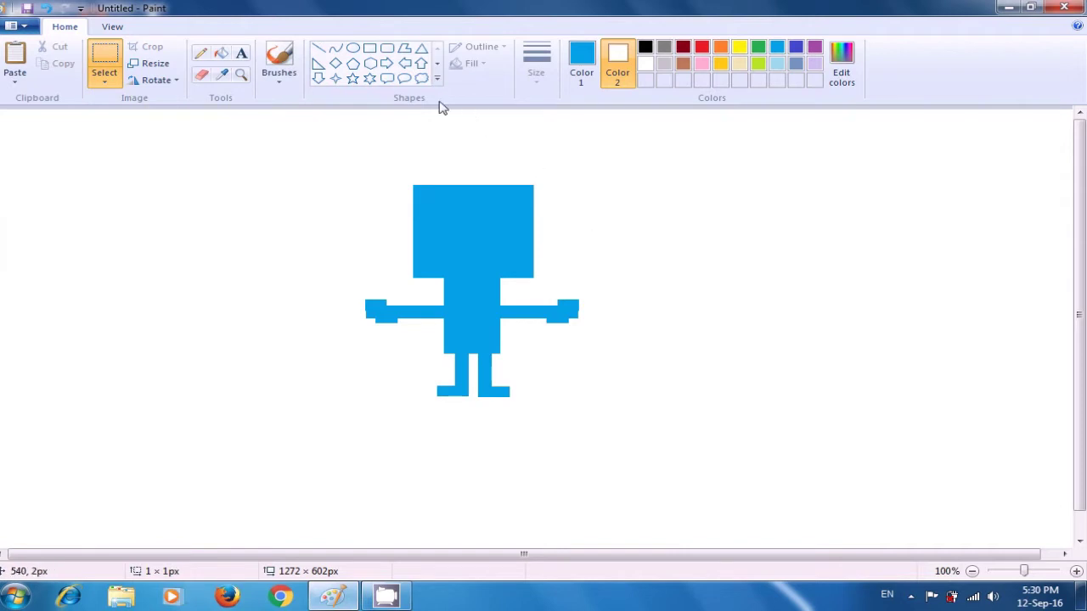
Draw a small solid black oval on the blank canvas beside the figure, with black as both outline and fill colour
{"action": "left_click", "coordinate": [353, 49]}
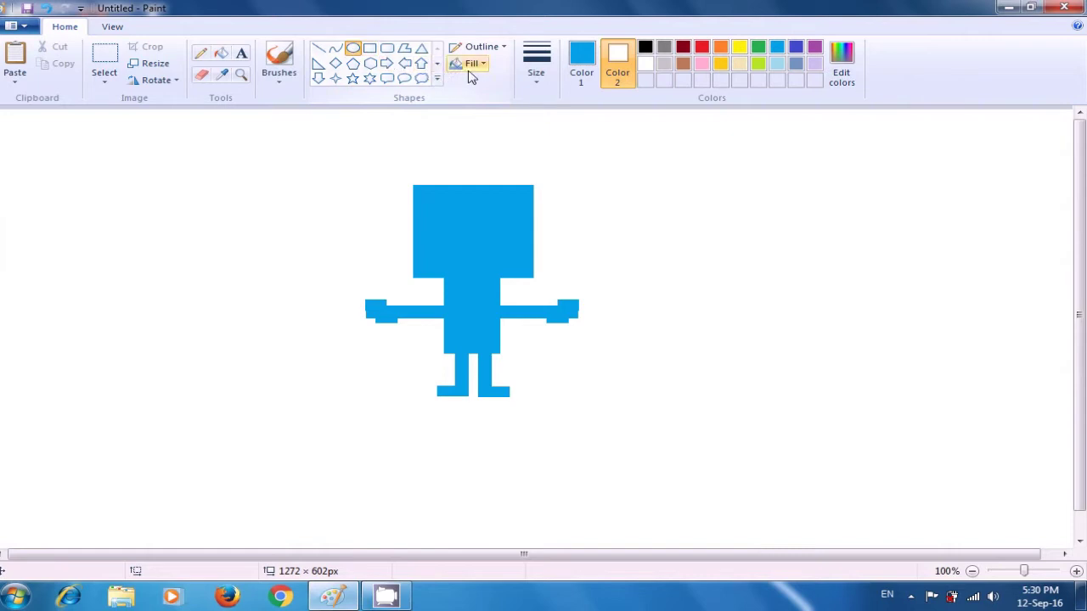
{"action": "left_click", "coordinate": [580, 78]}
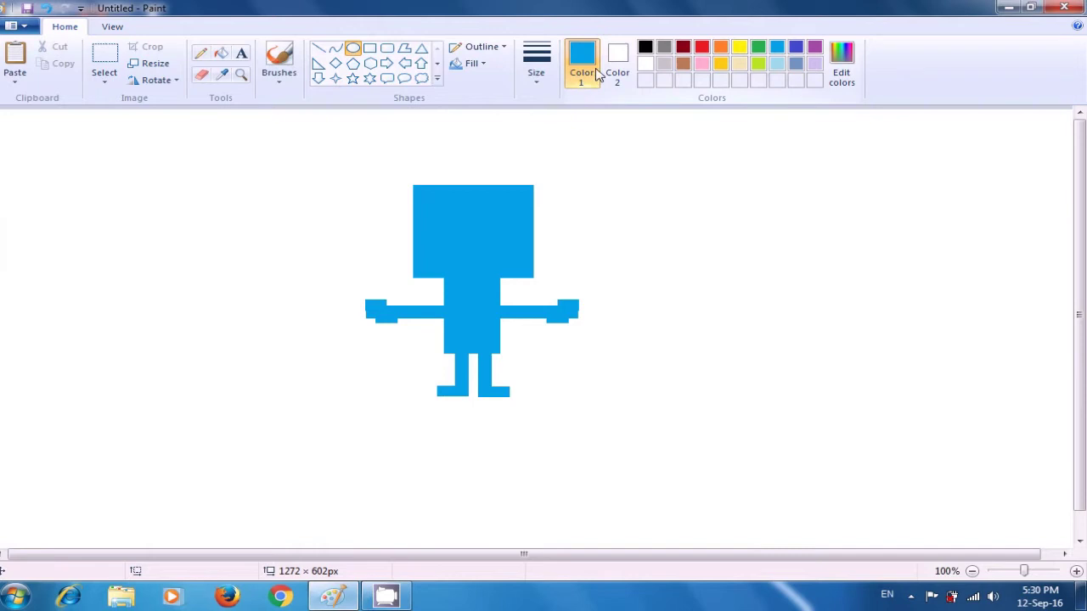
{"action": "left_click", "coordinate": [644, 49]}
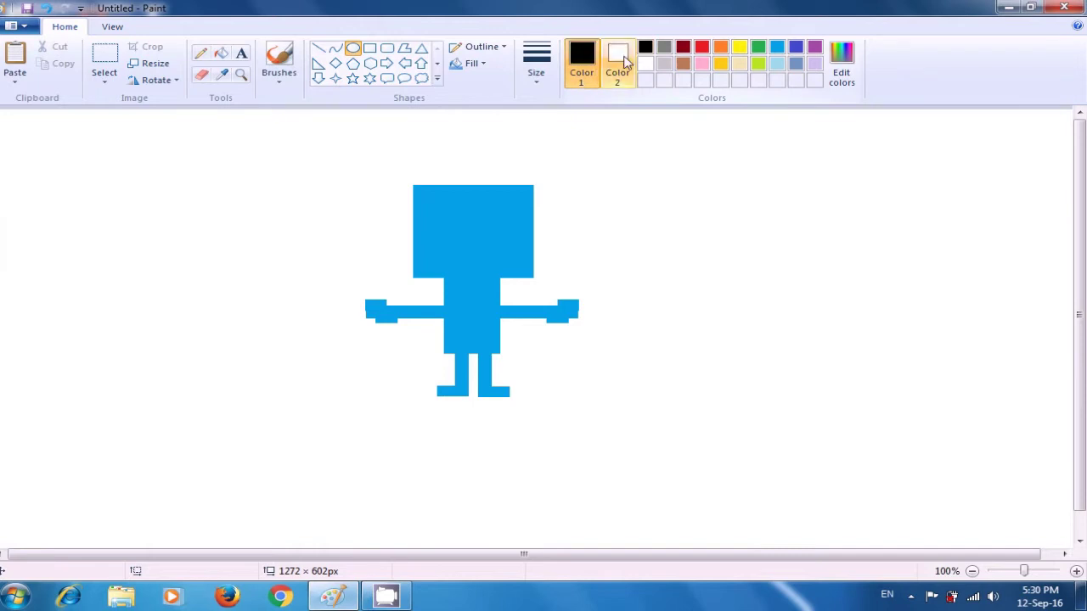
{"action": "left_click", "coordinate": [619, 63]}
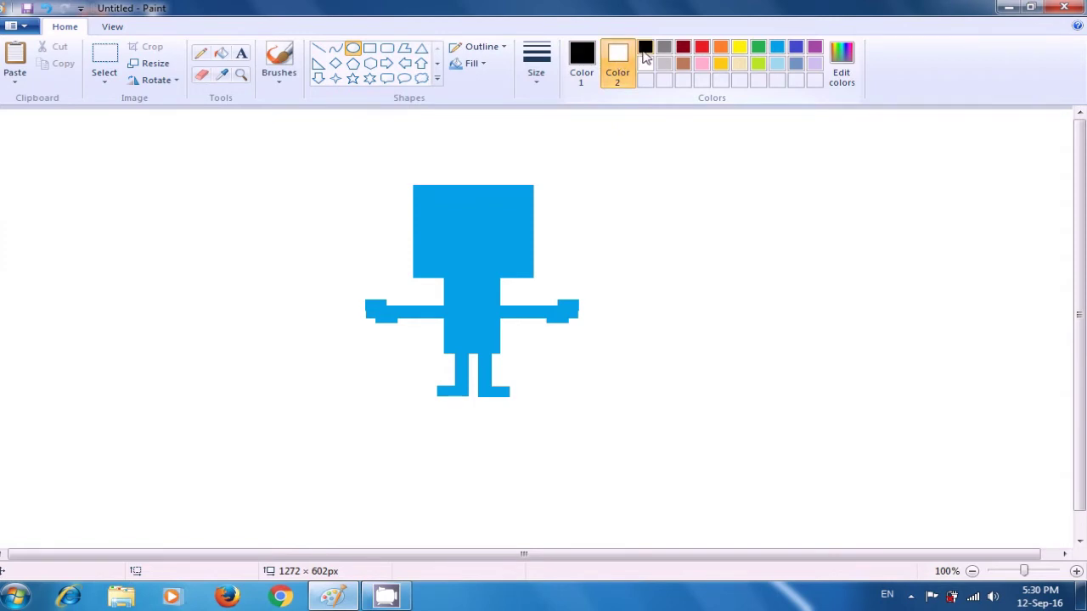
{"action": "left_click", "coordinate": [644, 48]}
{"action": "left_click_drag", "start_coordinate": [710, 163], "coordinate": [724, 179]}
{"action": "left_click", "coordinate": [808, 188]}
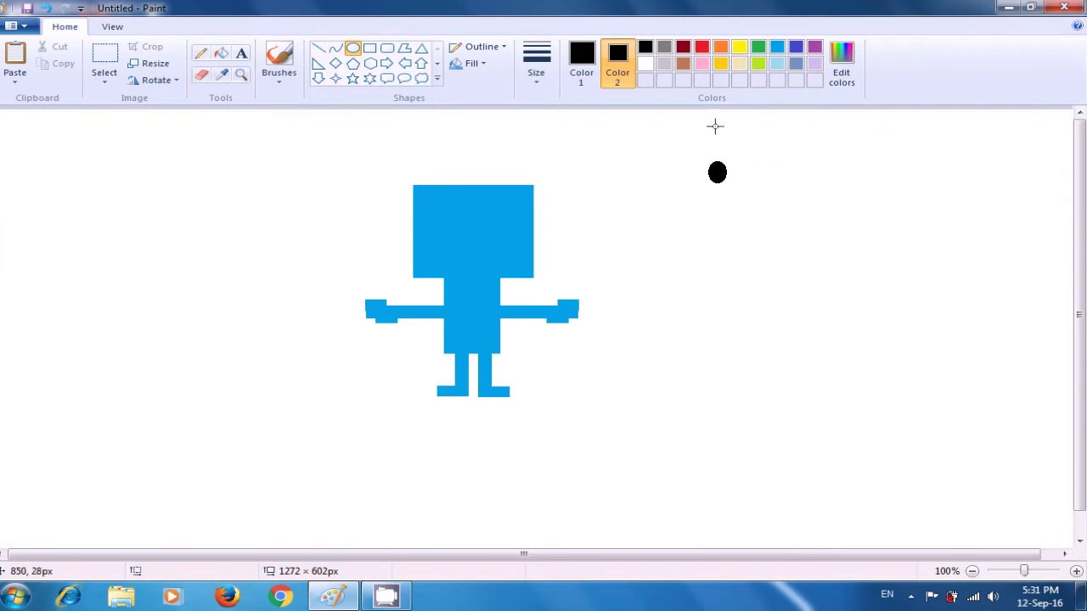
With white as the secondary colour, paste a copy of the black oval and place it on the head as the left eye
{"action": "left_click", "coordinate": [622, 78]}
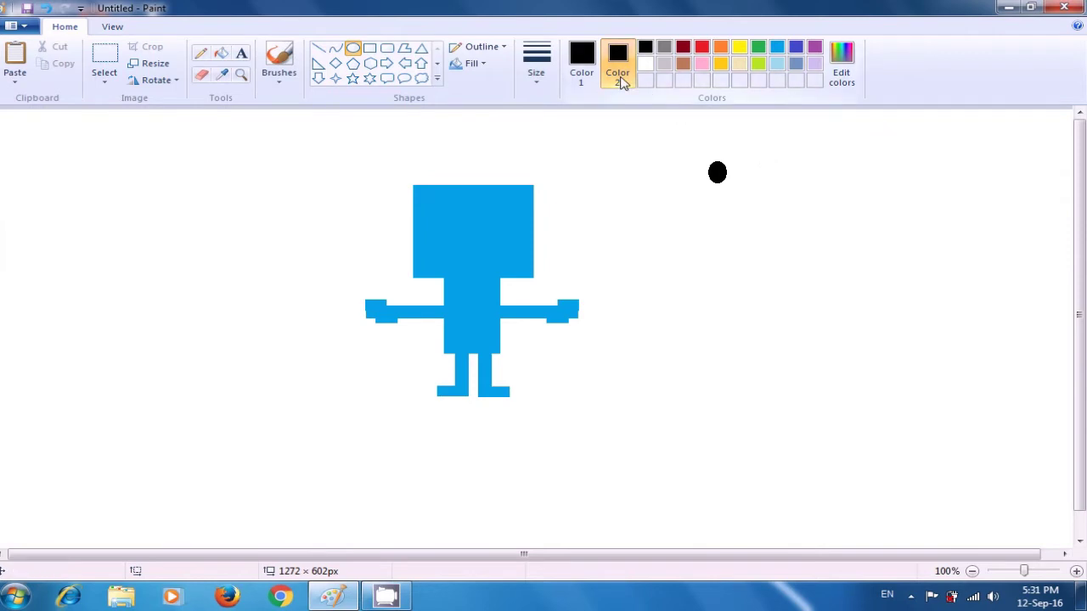
{"action": "left_click", "coordinate": [645, 66]}
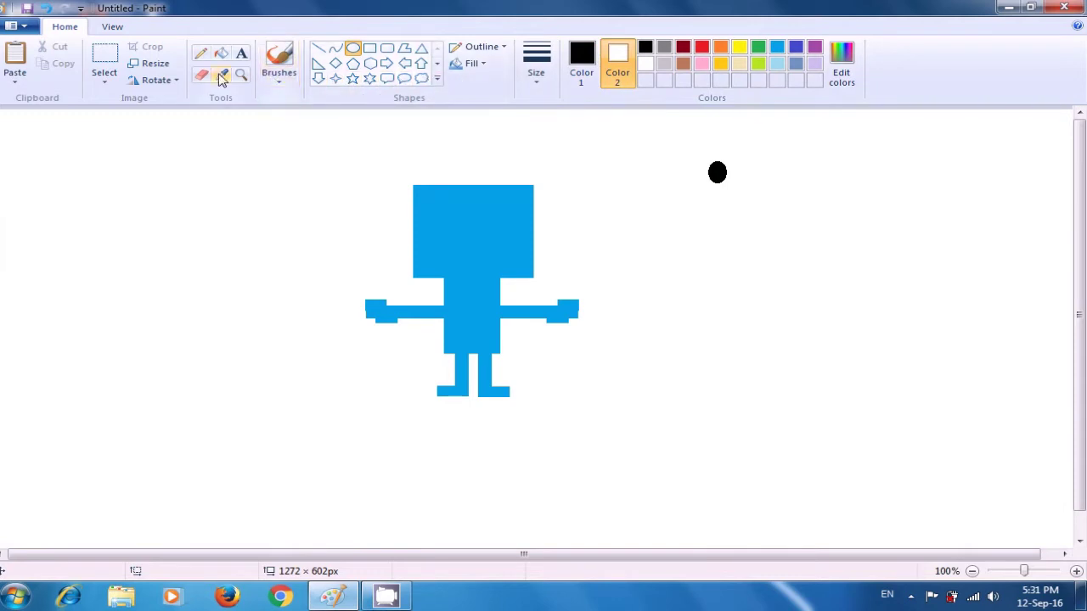
{"action": "left_click", "coordinate": [104, 75]}
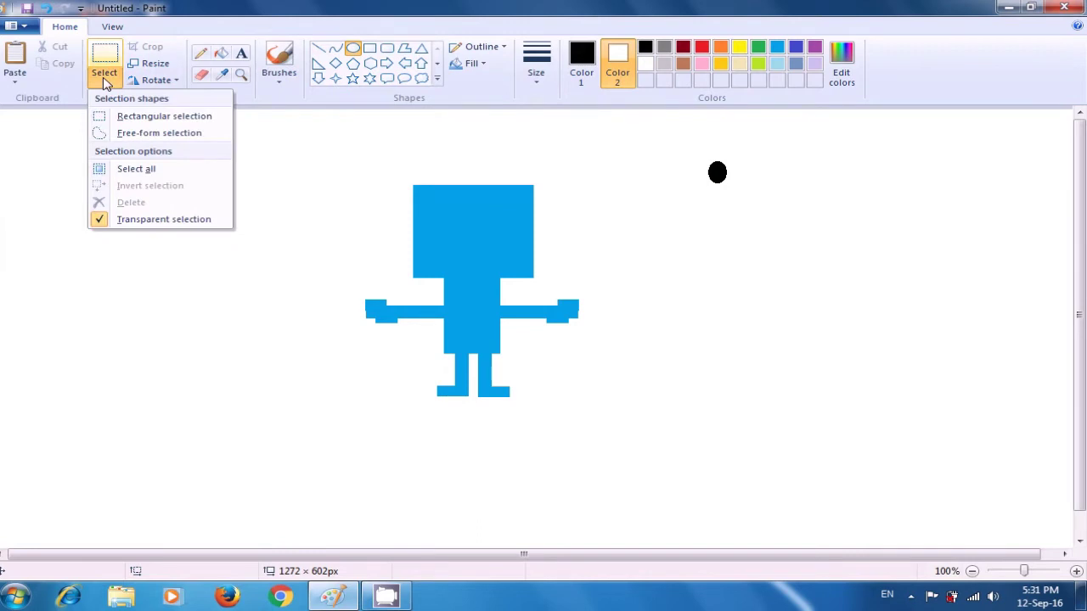
{"action": "left_click", "coordinate": [118, 123]}
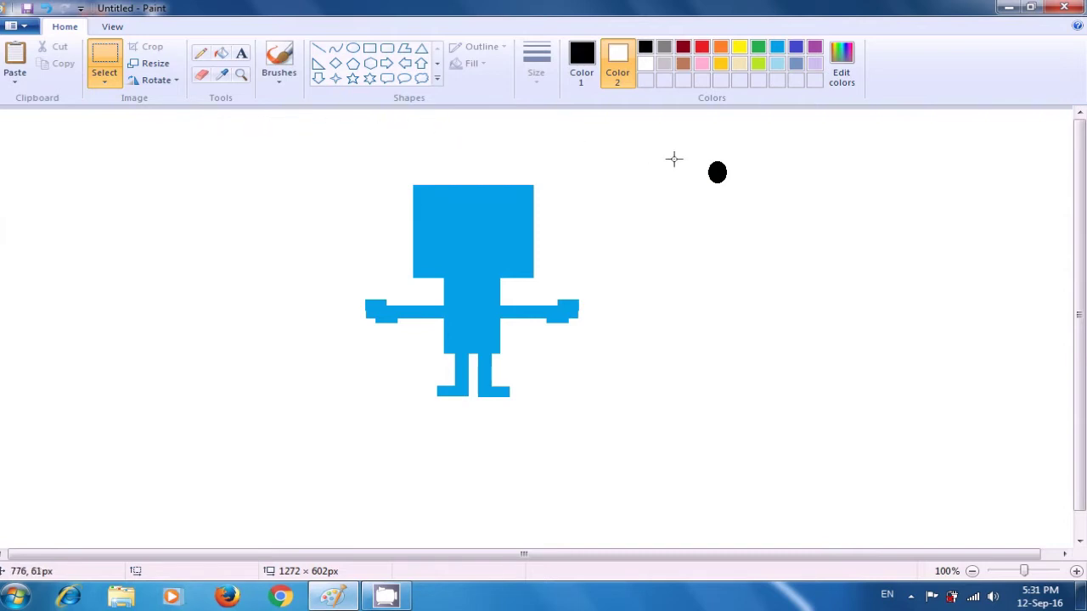
{"action": "left_click_drag", "start_coordinate": [696, 158], "coordinate": [744, 193]}
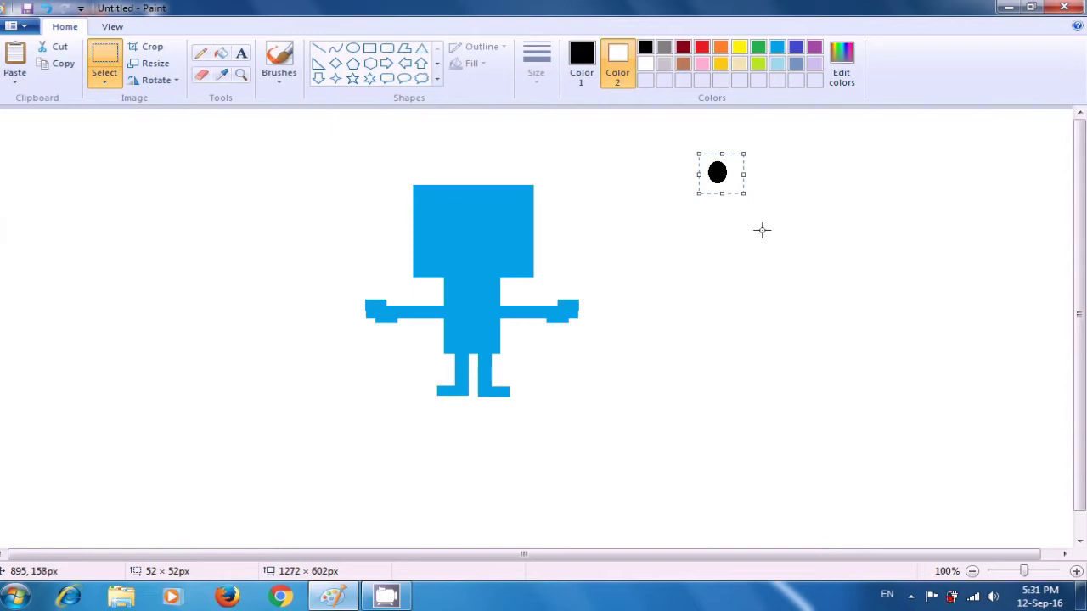
{"action": "key", "text": "ctrl+v"}
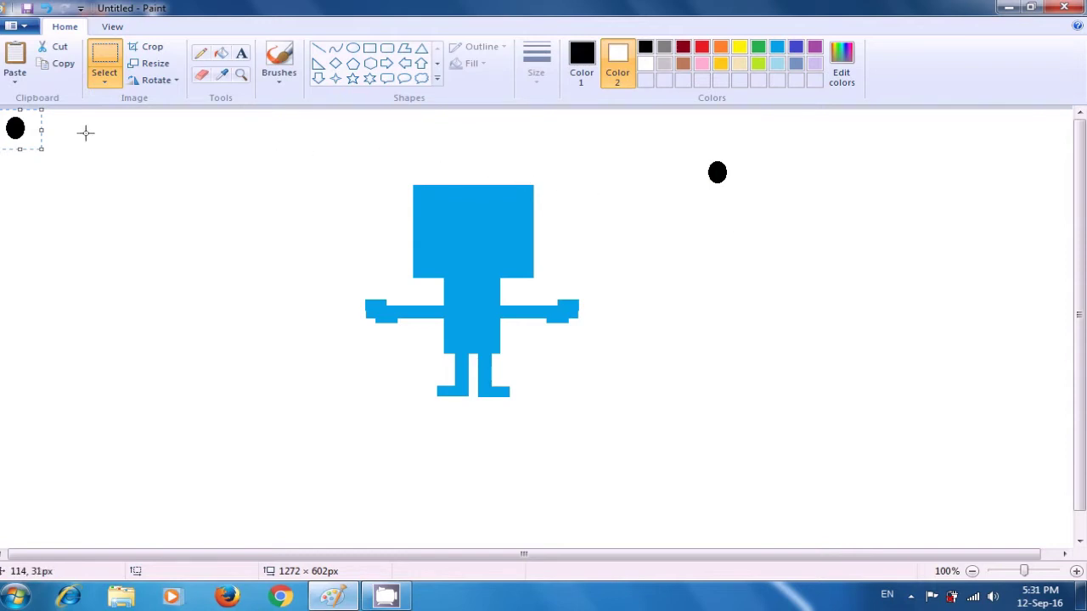
{"action": "left_click_drag", "start_coordinate": [15, 128], "coordinate": [454, 213]}
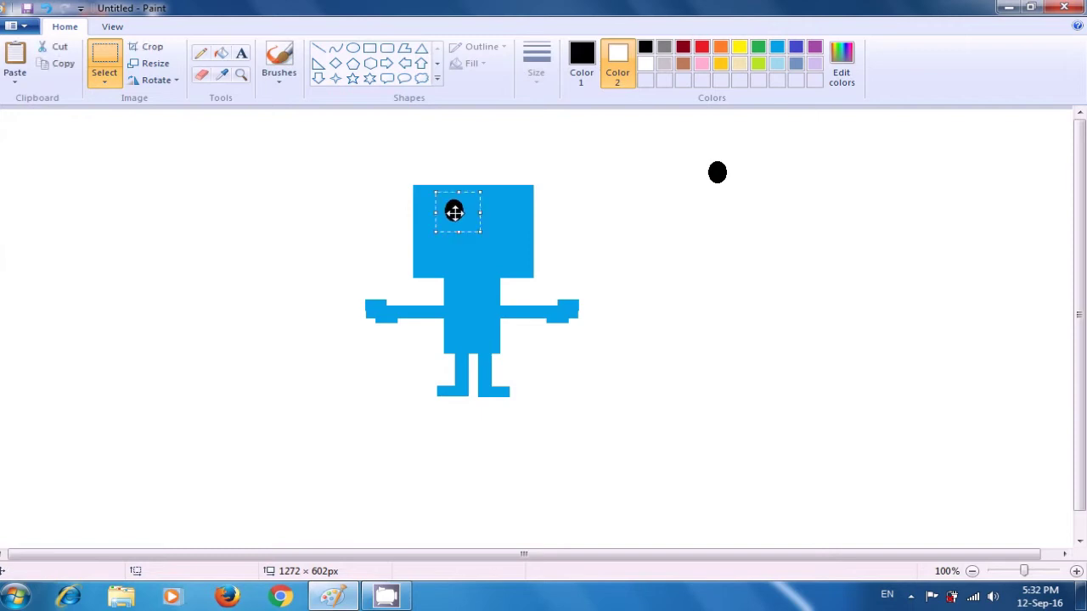
{"action": "left_click", "coordinate": [694, 235]}
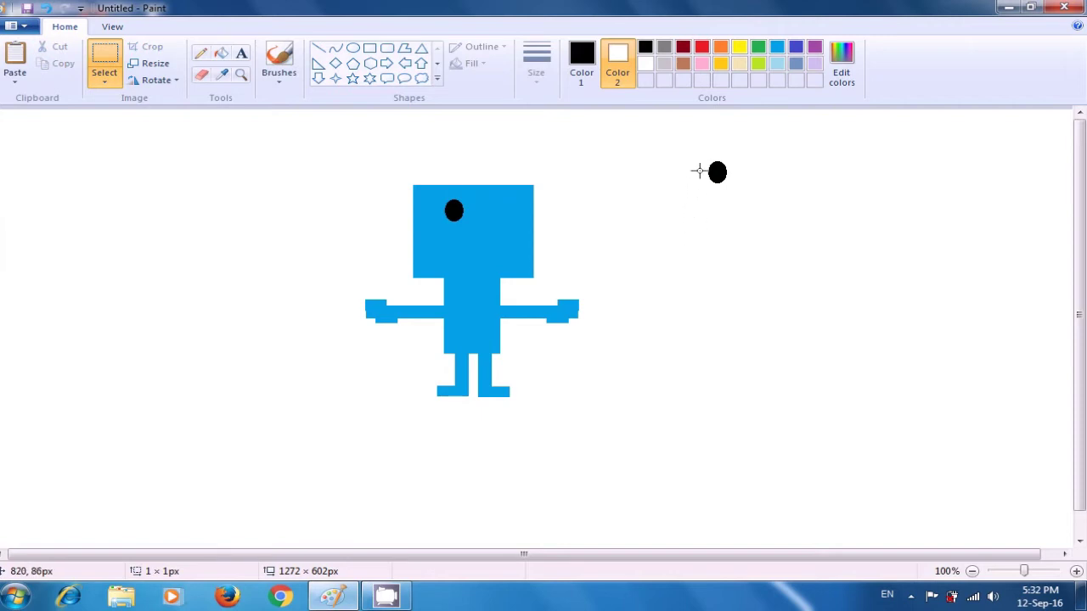
Move the original black oval onto the head as the right eye, level with the left one
{"action": "left_click_drag", "start_coordinate": [695, 153], "coordinate": [737, 198]}
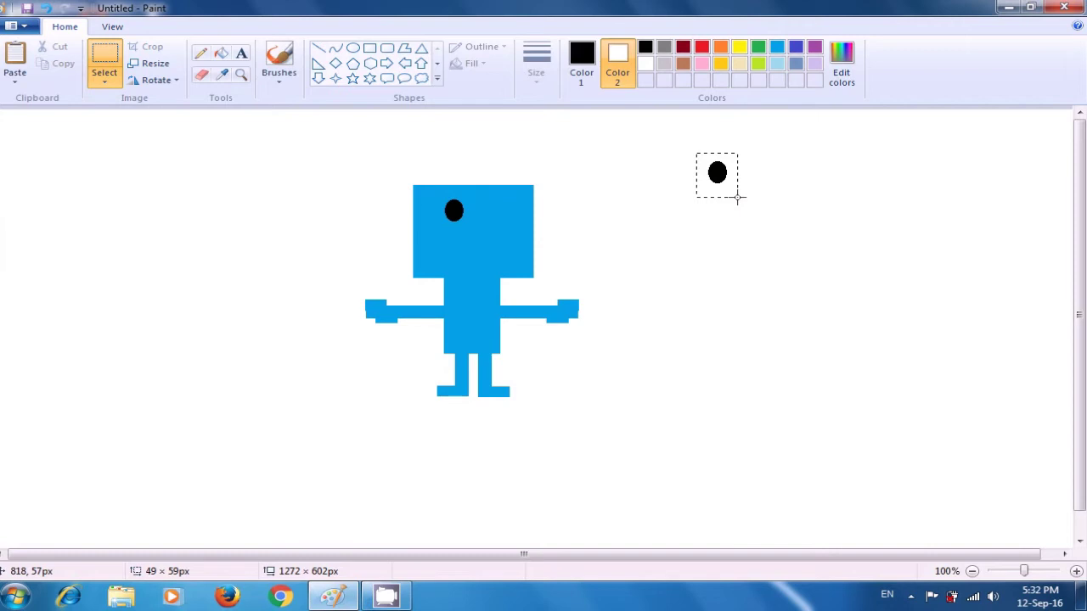
{"action": "left_click_drag", "start_coordinate": [737, 197], "coordinate": [506, 222]}
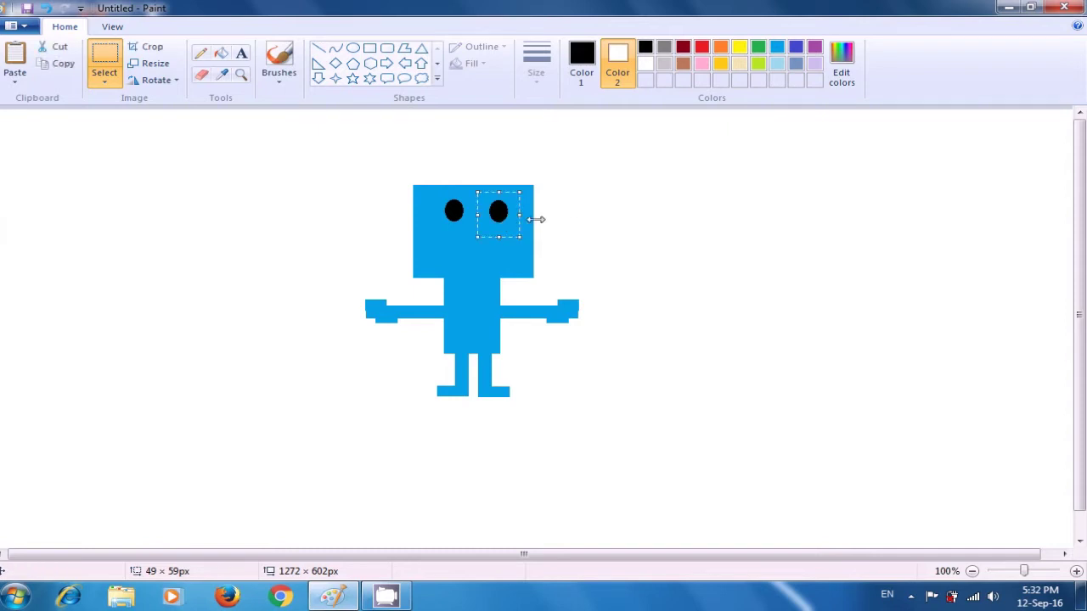
{"action": "left_click", "coordinate": [684, 227]}
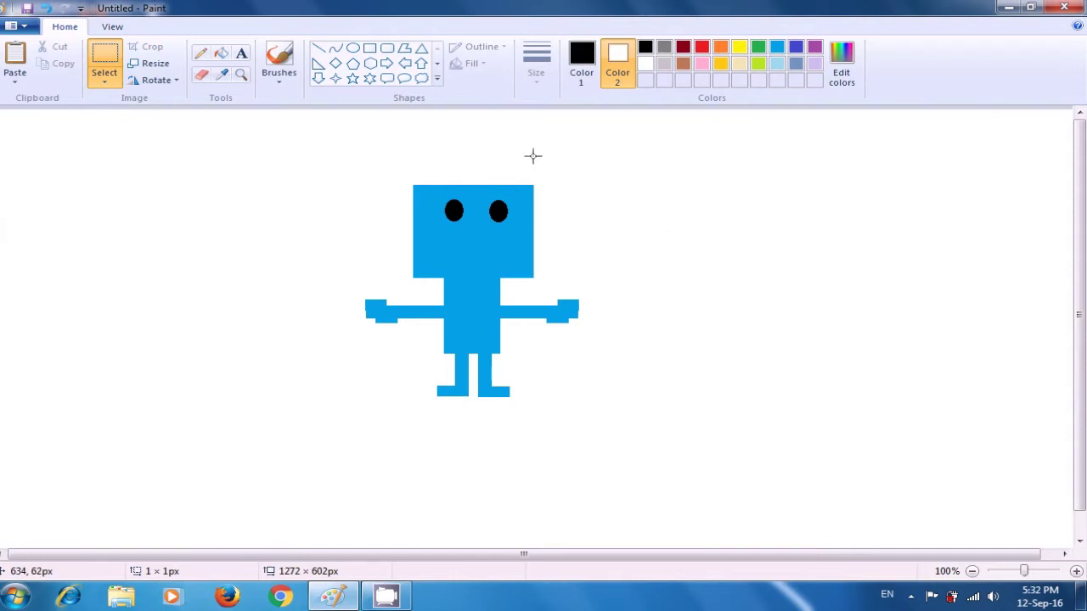
Draw a red vertical line about 29 px long rising from the middle of the head's top edge as an antenna
{"action": "left_click", "coordinate": [319, 49]}
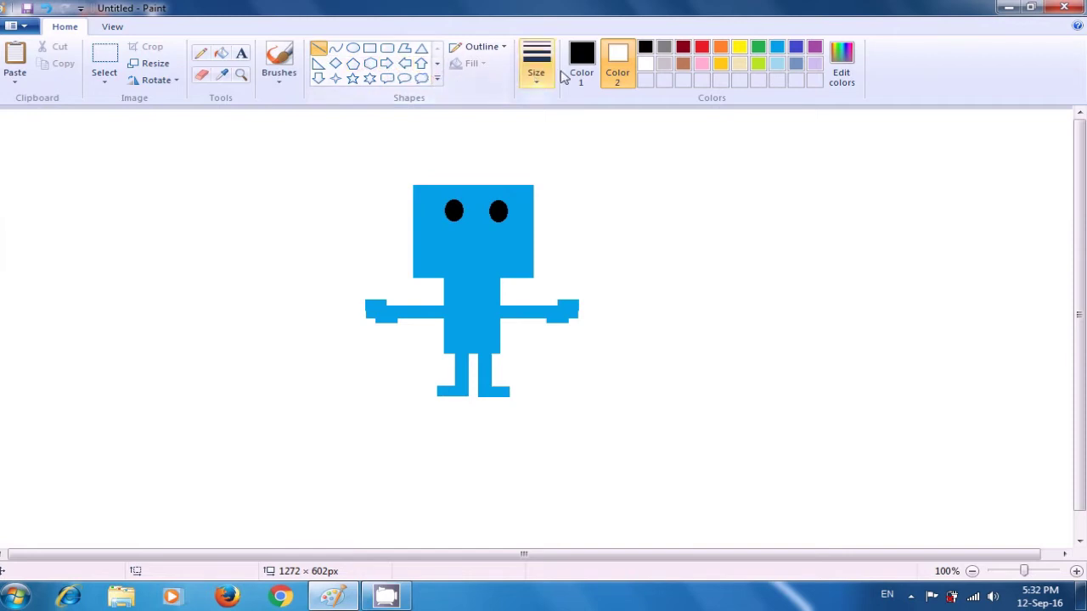
{"action": "left_click", "coordinate": [589, 70]}
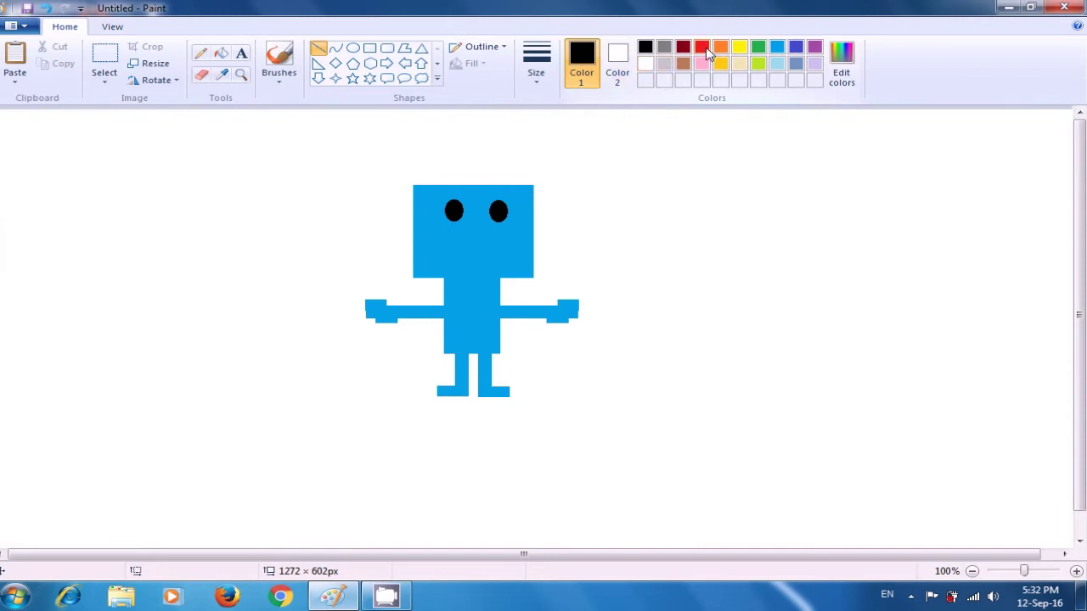
{"action": "left_click", "coordinate": [703, 48]}
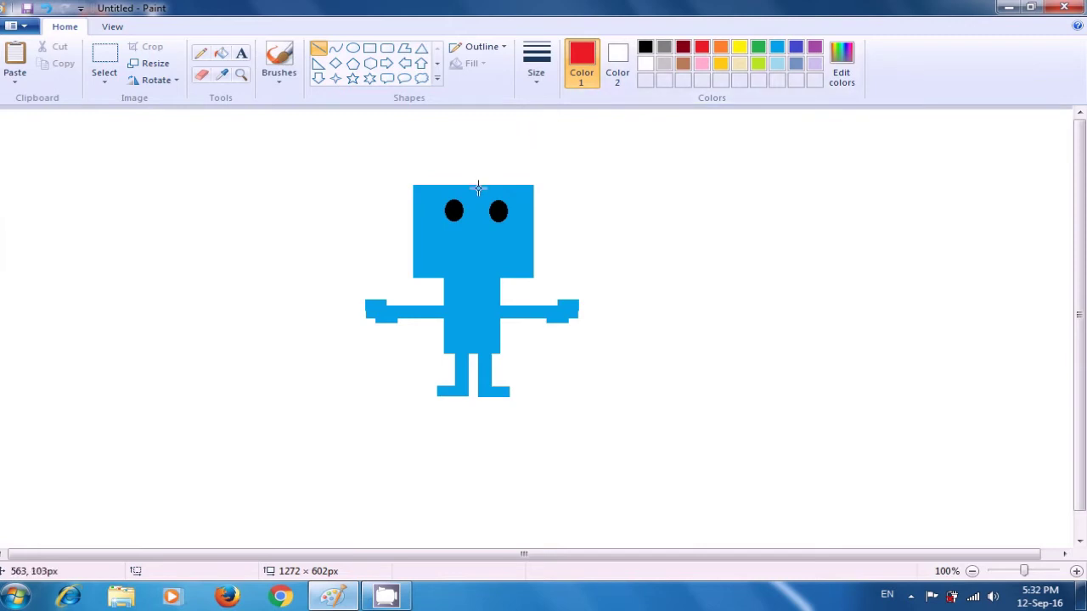
{"action": "left_click_drag", "start_coordinate": [477, 185], "coordinate": [478, 164]}
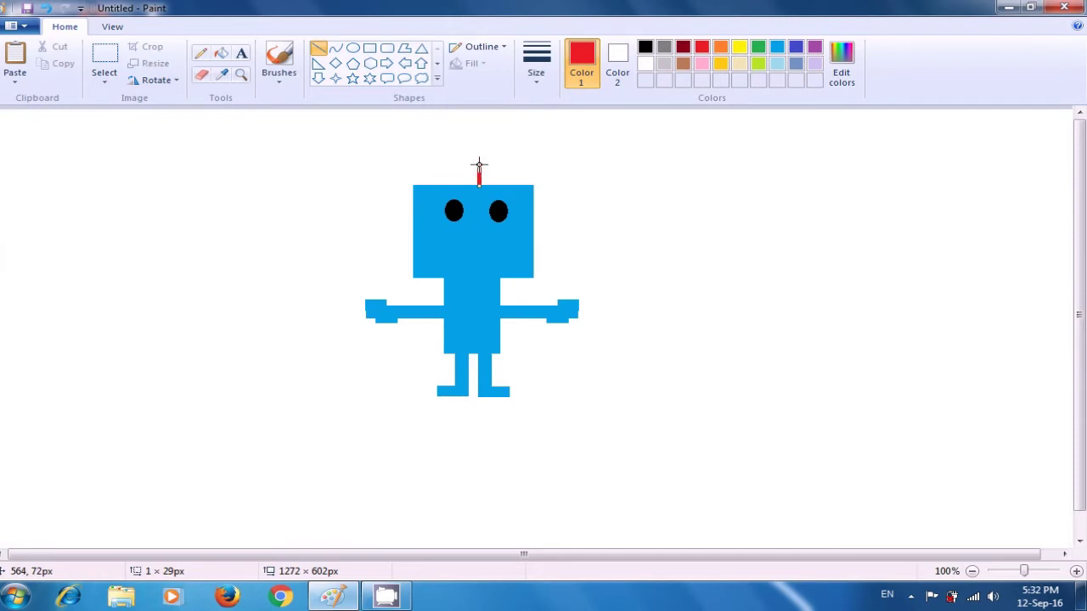
{"action": "left_click", "coordinate": [527, 160]}
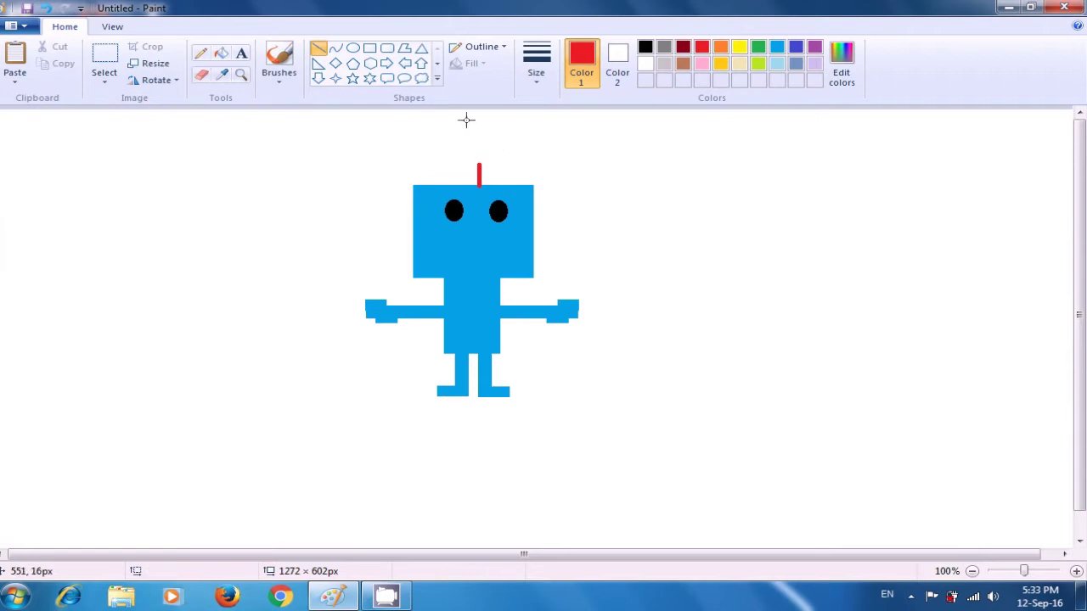
Draw a solid red ellipse about 19 × 11 px on the tip of the antenna
{"action": "left_click", "coordinate": [354, 51]}
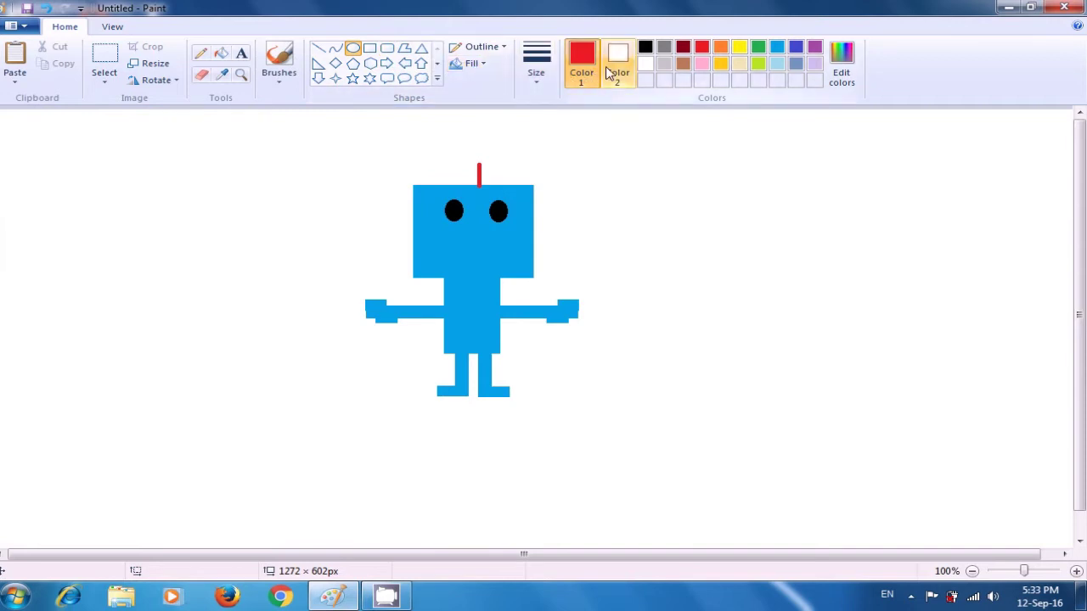
{"action": "left_click", "coordinate": [616, 70]}
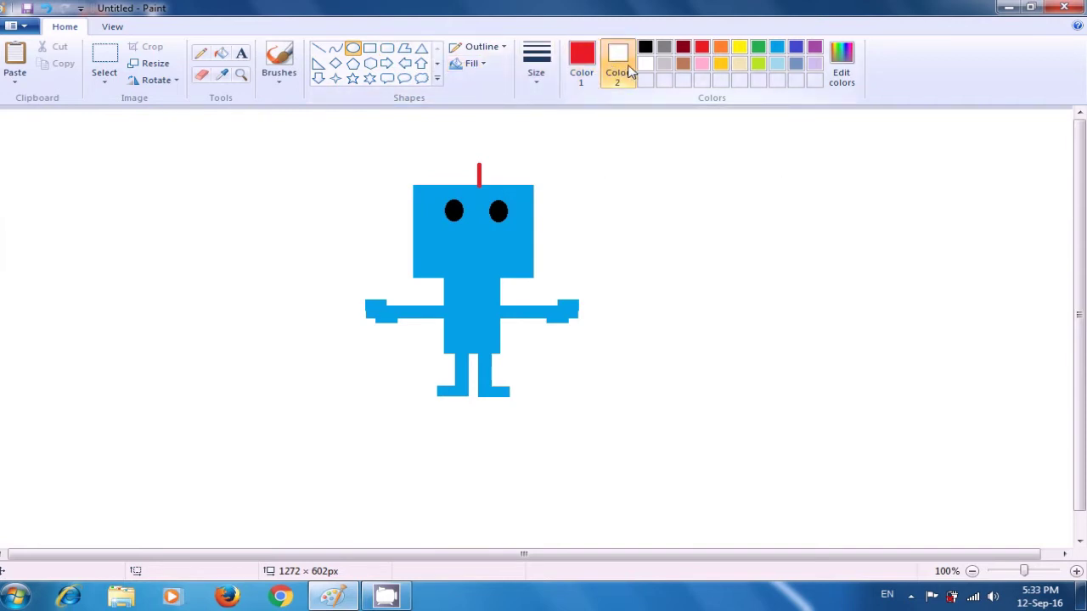
{"action": "left_click", "coordinate": [701, 47]}
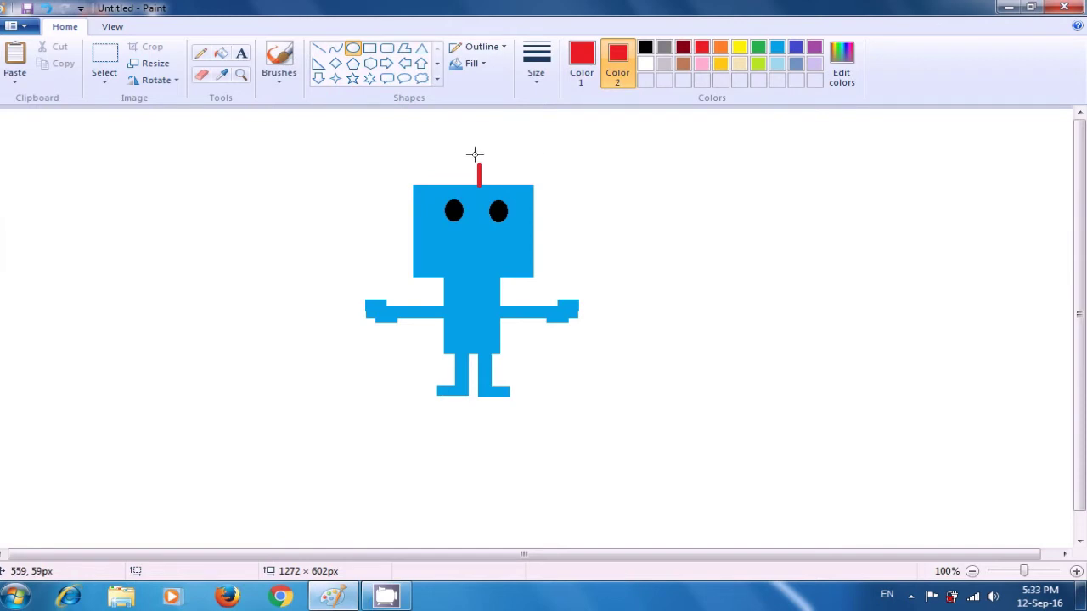
{"action": "left_click_drag", "start_coordinate": [470, 157], "coordinate": [486, 164]}
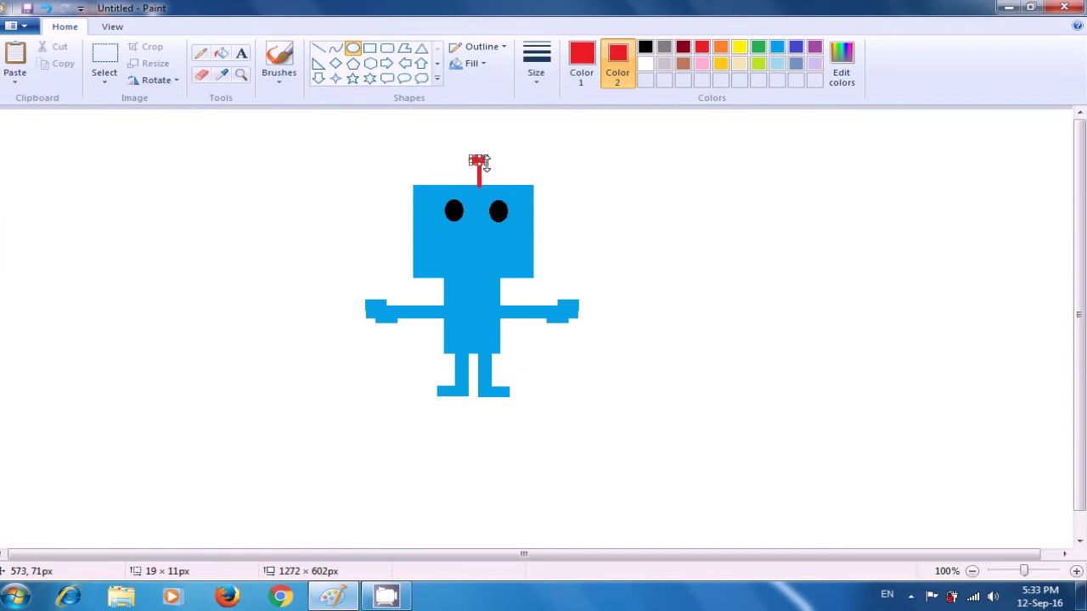
{"action": "left_click", "coordinate": [575, 156]}
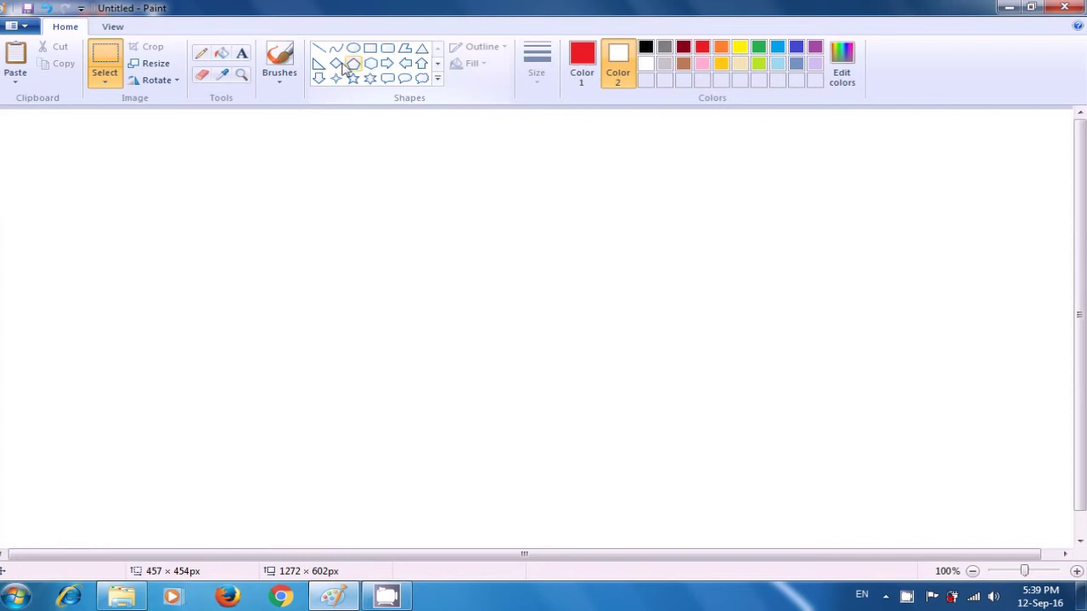
Draw a red line of the thickest size slanting up to the right, spanning about 95 × 69 px
{"action": "left_click", "coordinate": [318, 49]}
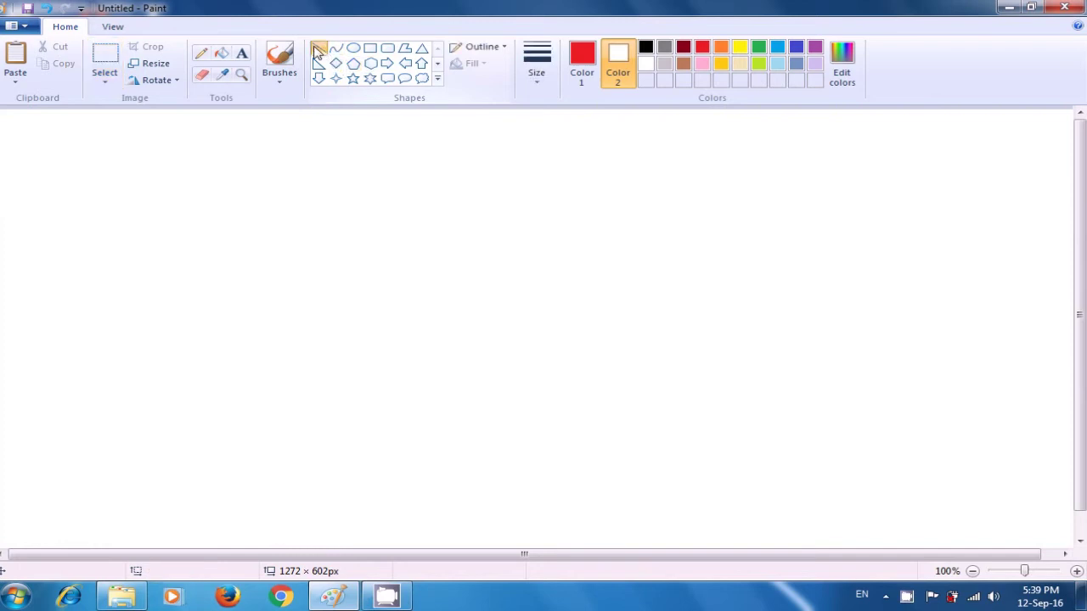
{"action": "left_click", "coordinate": [529, 87]}
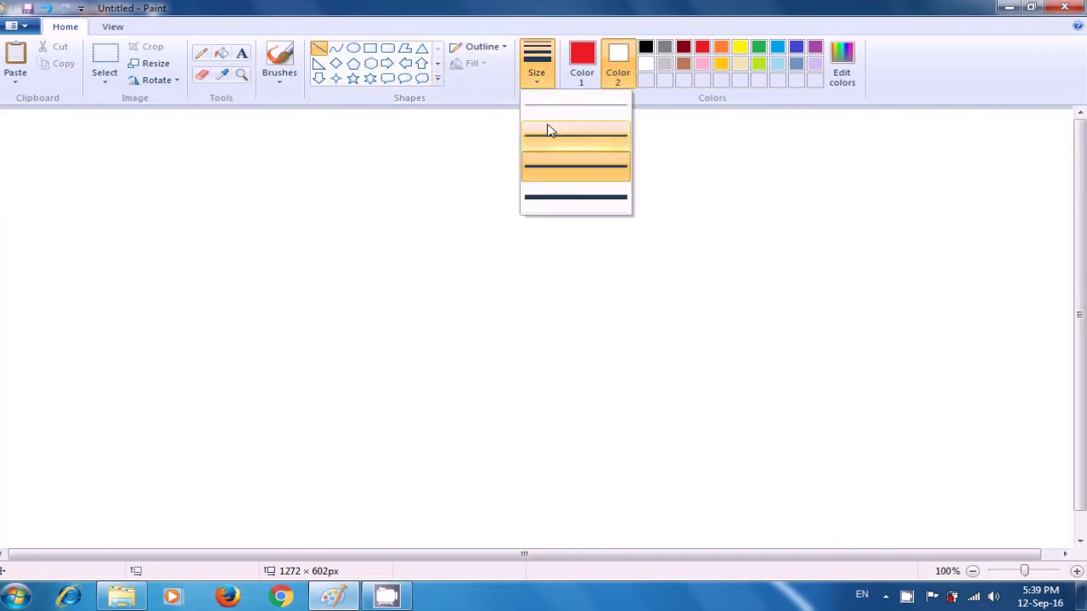
{"action": "left_click", "coordinate": [556, 196]}
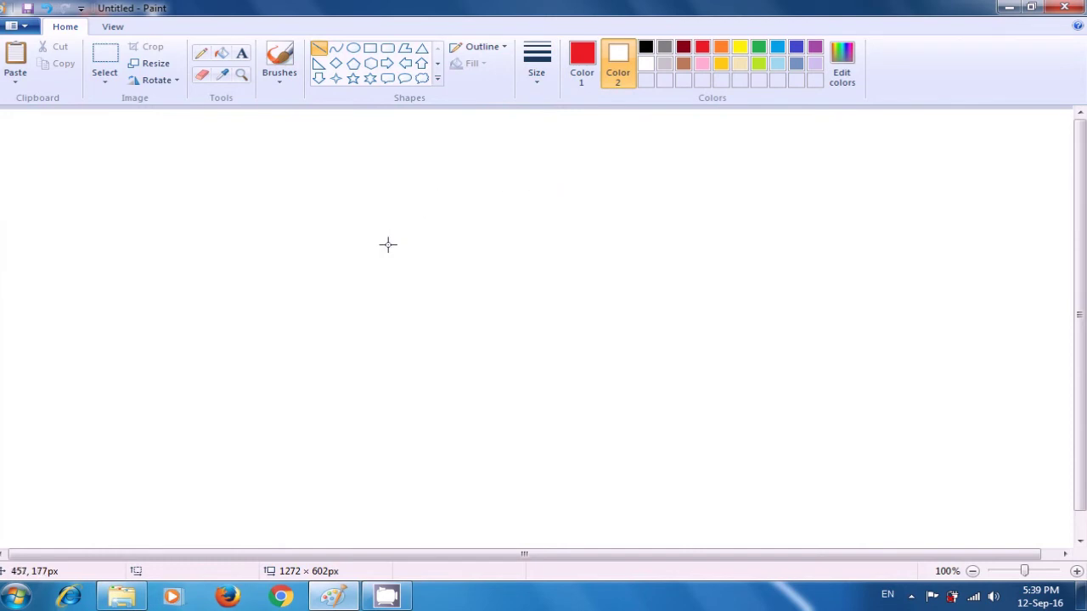
{"action": "left_click_drag", "start_coordinate": [388, 245], "coordinate": [416, 232]}
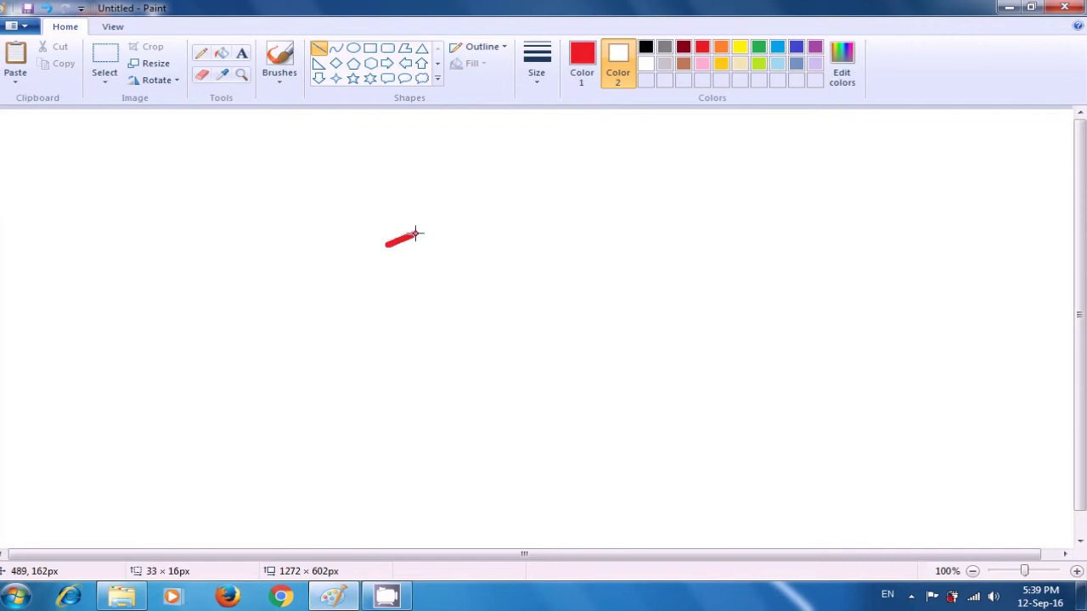
{"action": "left_click_drag", "start_coordinate": [415, 232], "coordinate": [467, 193]}
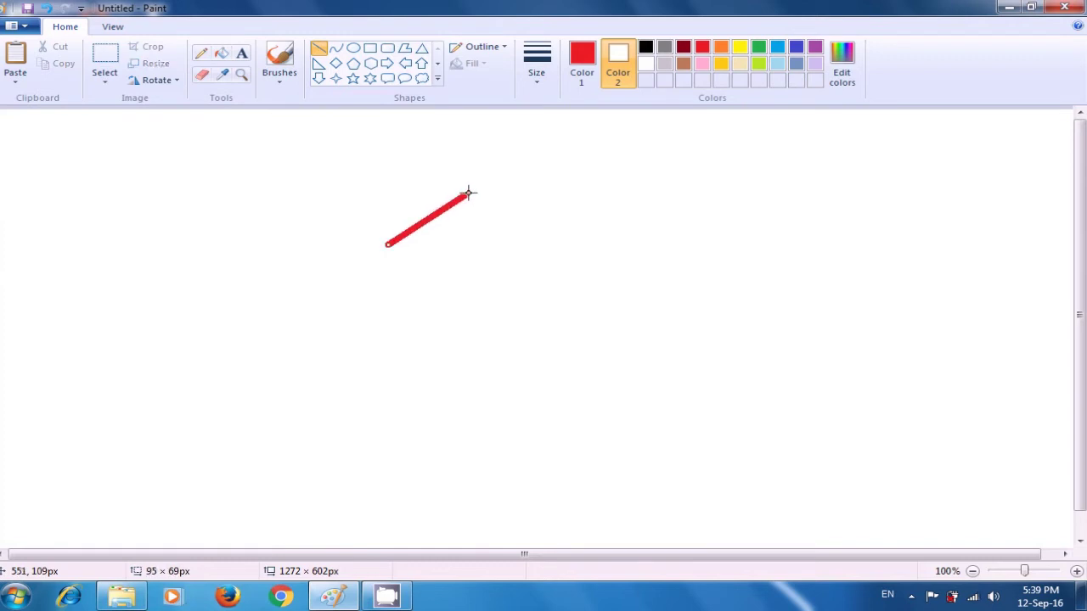
{"action": "left_click", "coordinate": [525, 187]}
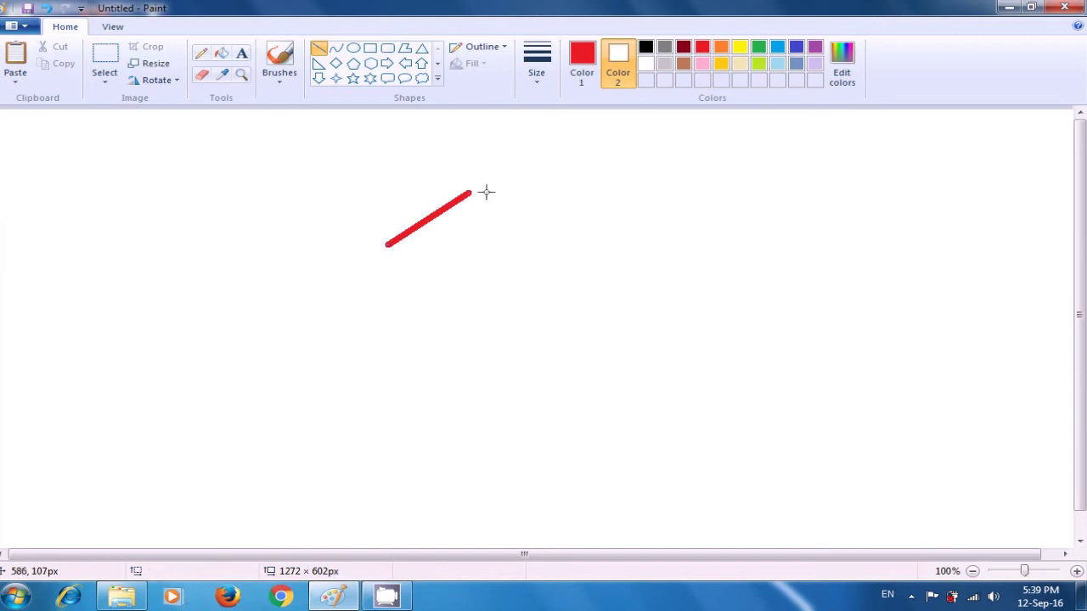
Draw a matching red line down to the right from the first line's upper end, about 85 × 70 px, forming a peak
{"action": "left_click_drag", "start_coordinate": [470, 193], "coordinate": [491, 218]}
{"action": "left_click_drag", "start_coordinate": [509, 237], "coordinate": [541, 245]}
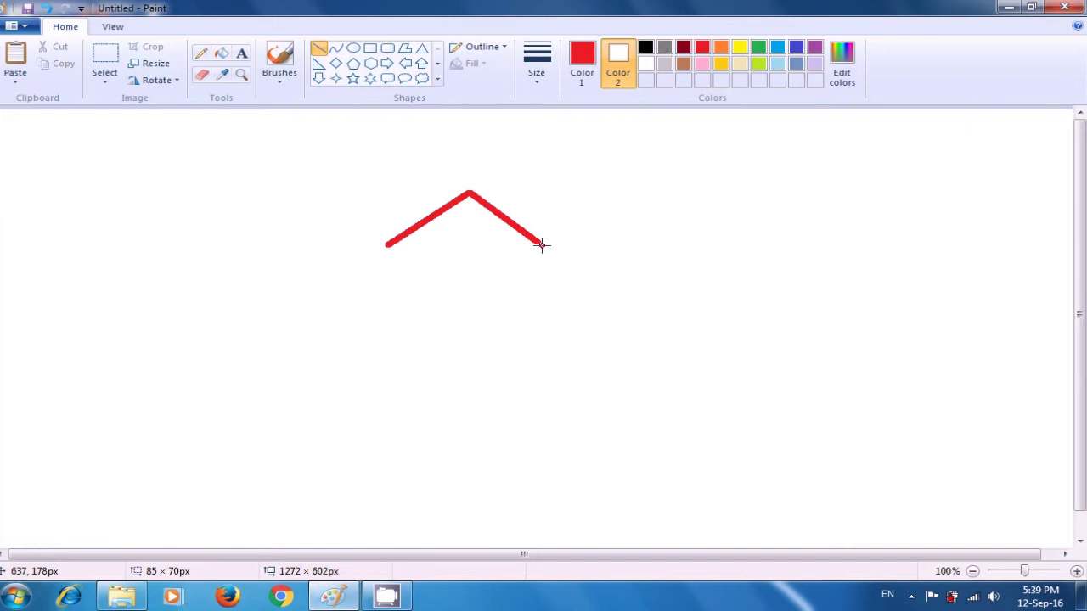
{"action": "left_click_drag", "start_coordinate": [540, 245], "coordinate": [541, 246]}
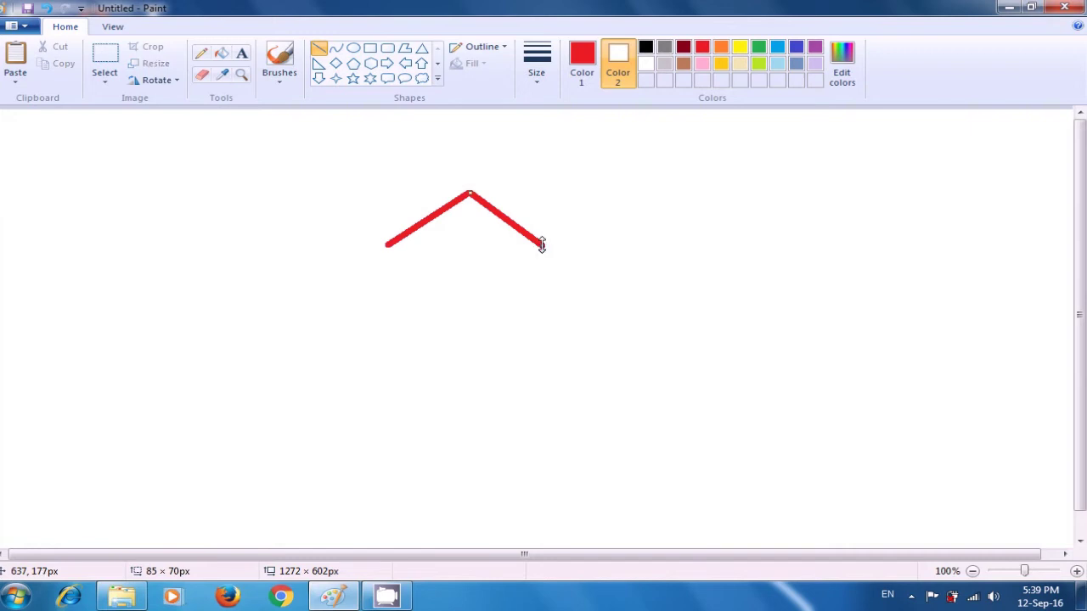
{"action": "left_click", "coordinate": [603, 226]}
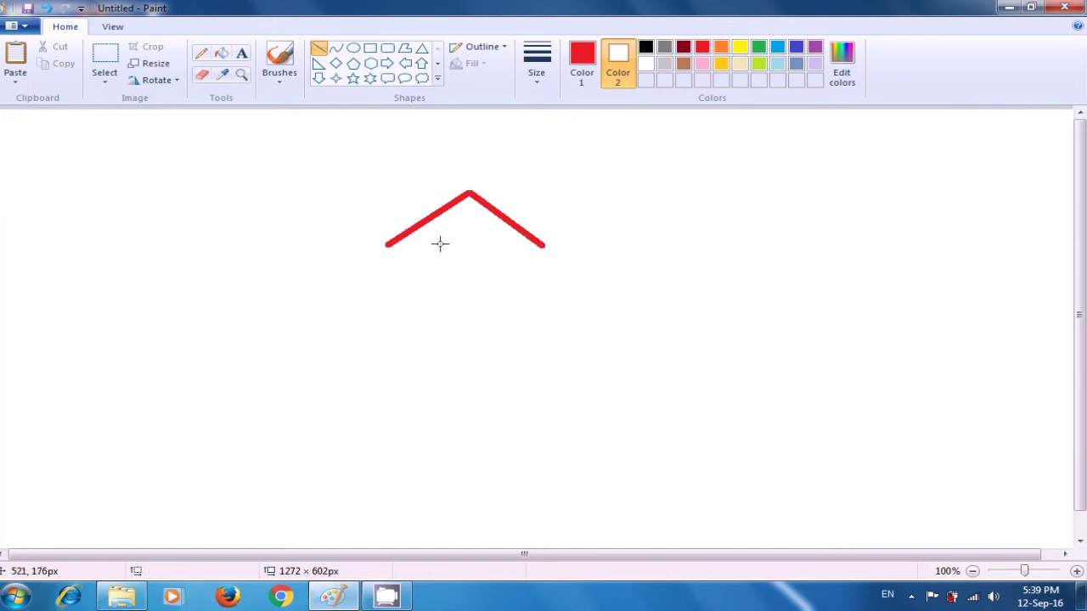
Close the red roof peak with a horizontal red line about 182 px long joining its two lower ends
{"action": "left_click_drag", "start_coordinate": [387, 245], "coordinate": [544, 246]}
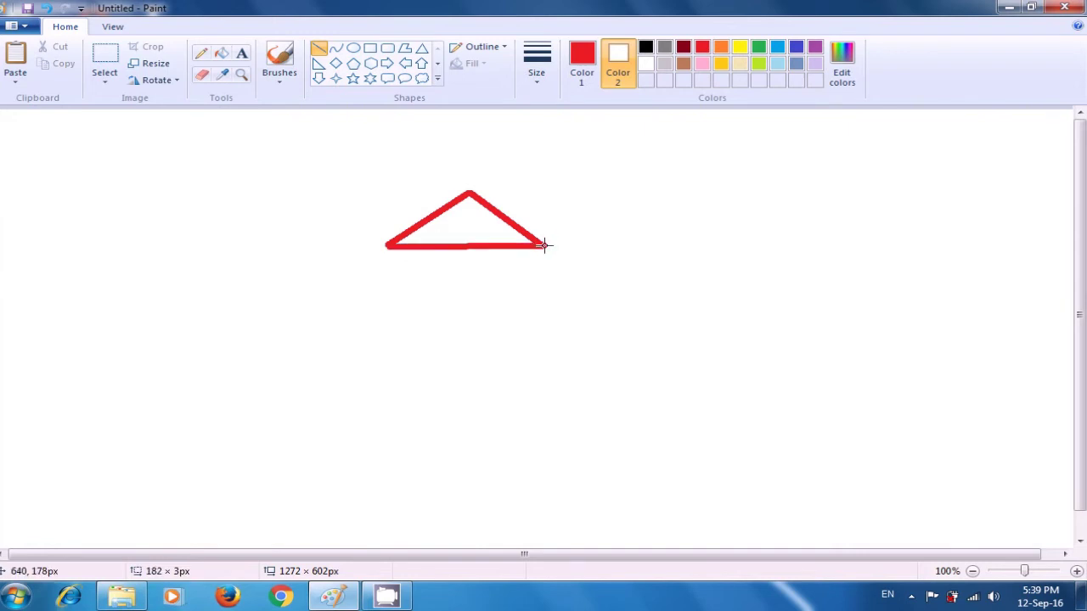
{"action": "left_click_drag", "start_coordinate": [544, 246], "coordinate": [544, 247]}
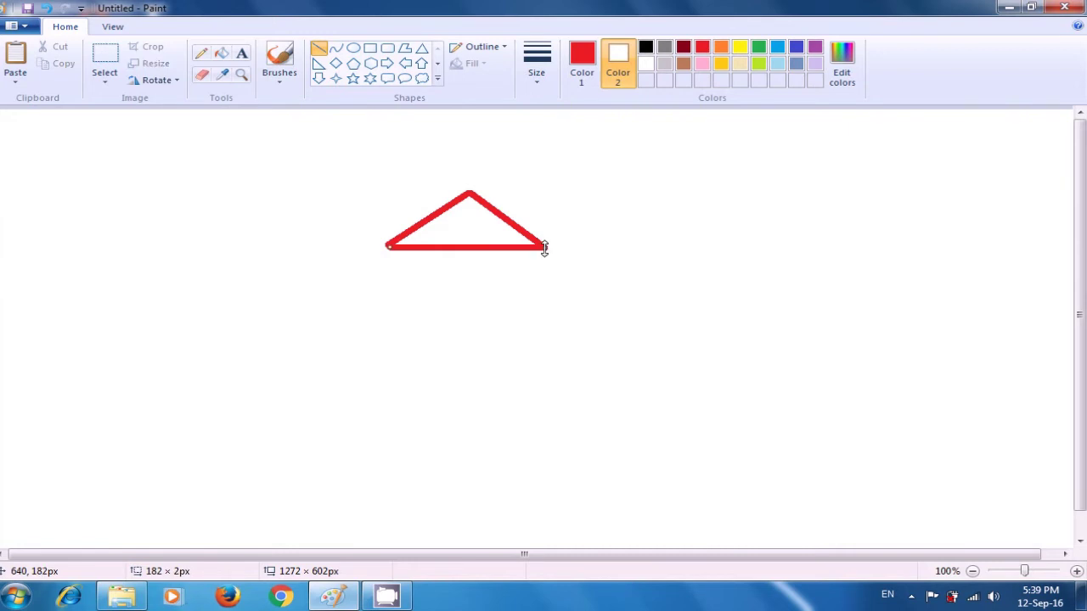
{"action": "left_click", "coordinate": [628, 241]}
Draw the house body below the roof with red lines: side walls about 120 px high and a floor about 153 px long
{"action": "left_click", "coordinate": [399, 246]}
{"action": "left_click_drag", "start_coordinate": [399, 246], "coordinate": [399, 342]}
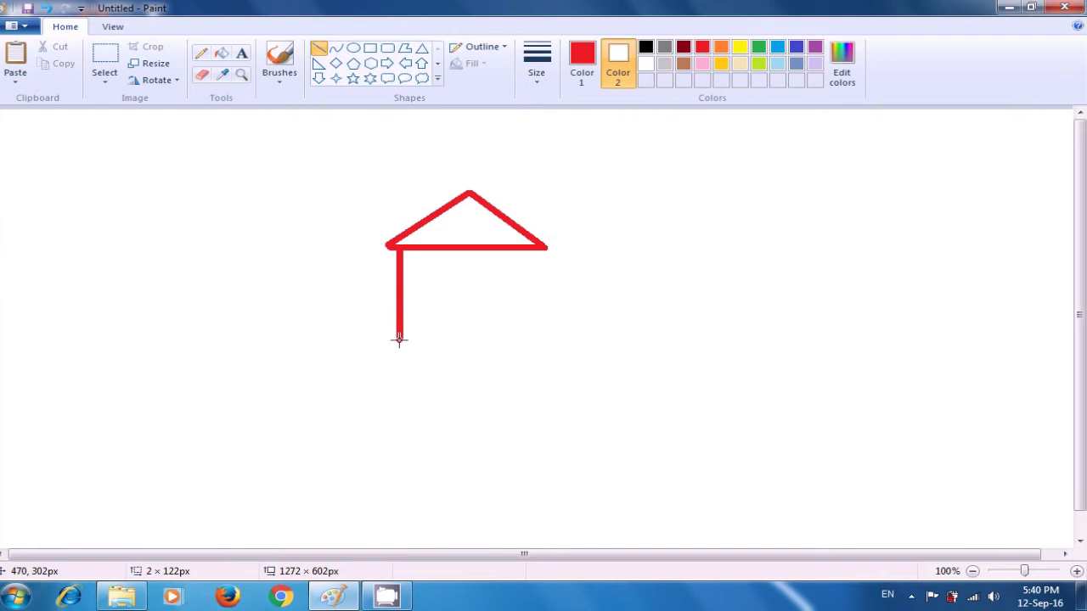
{"action": "left_click_drag", "start_coordinate": [399, 341], "coordinate": [399, 340]}
{"action": "left_click", "coordinate": [443, 337]}
{"action": "left_click_drag", "start_coordinate": [403, 340], "coordinate": [532, 340]}
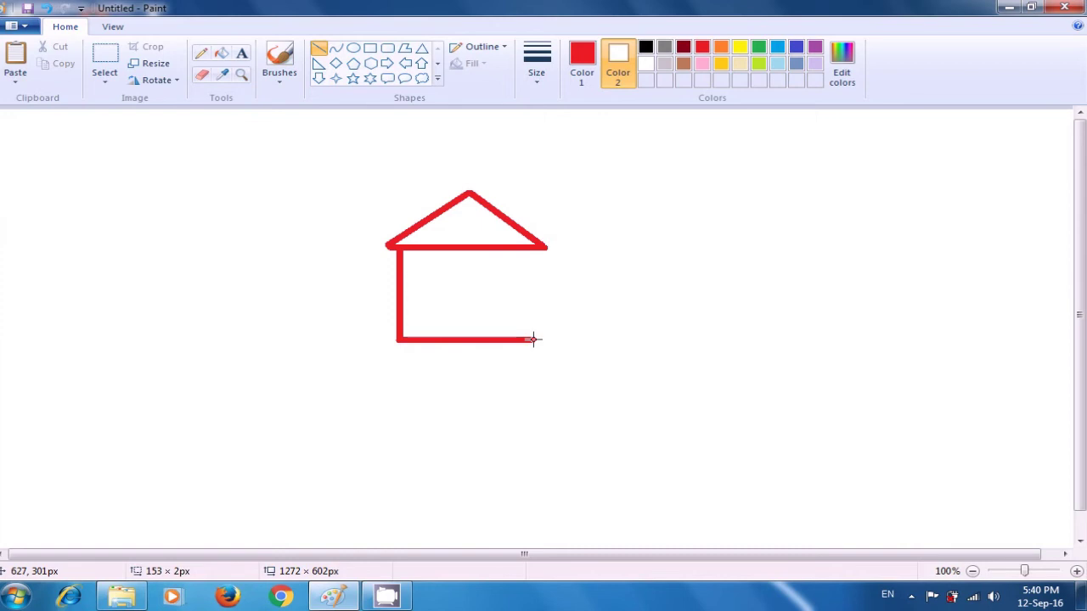
{"action": "left_click_drag", "start_coordinate": [532, 339], "coordinate": [533, 340]}
{"action": "left_click", "coordinate": [546, 303]}
{"action": "left_click_drag", "start_coordinate": [535, 246], "coordinate": [533, 338]}
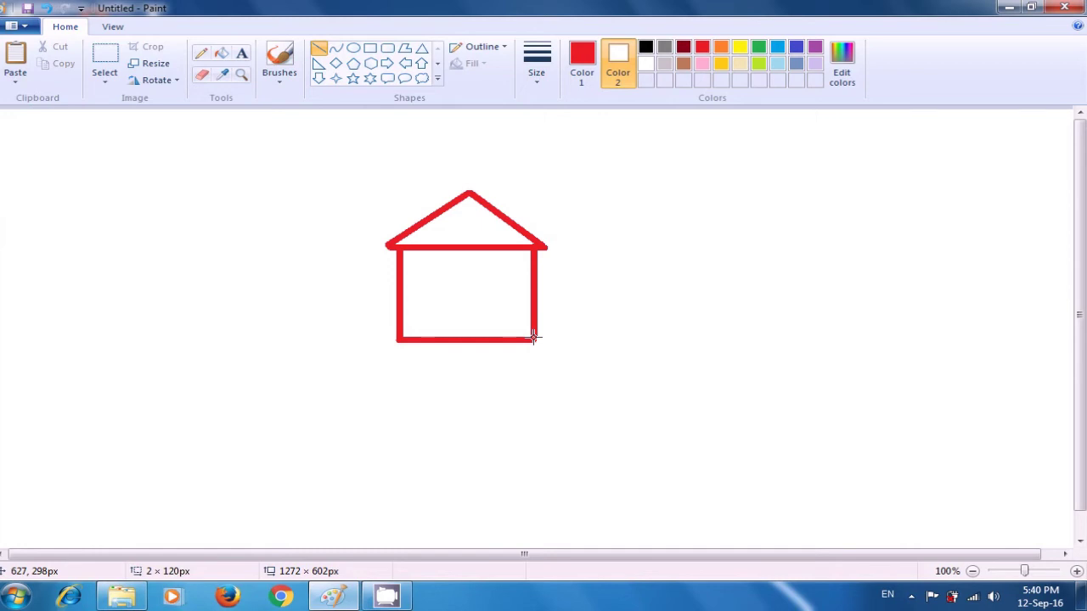
{"action": "left_click_drag", "start_coordinate": [533, 337], "coordinate": [533, 338]}
Draw a door outline about 34 × 60 px in red lines, standing on the floor line near the right wall
{"action": "left_click_drag", "start_coordinate": [491, 338], "coordinate": [492, 292]}
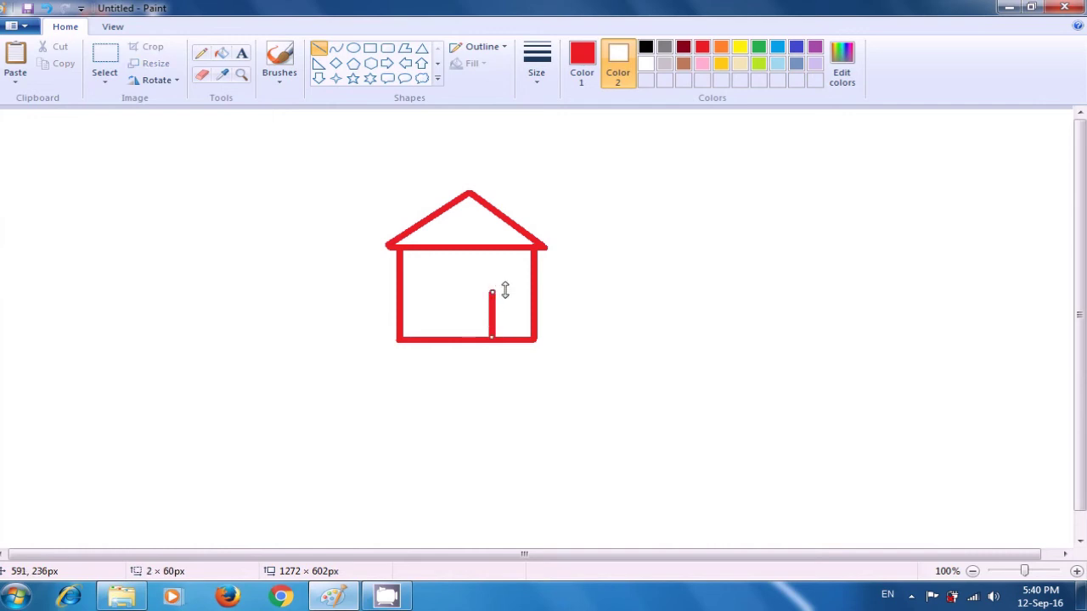
{"action": "left_click", "coordinate": [591, 297]}
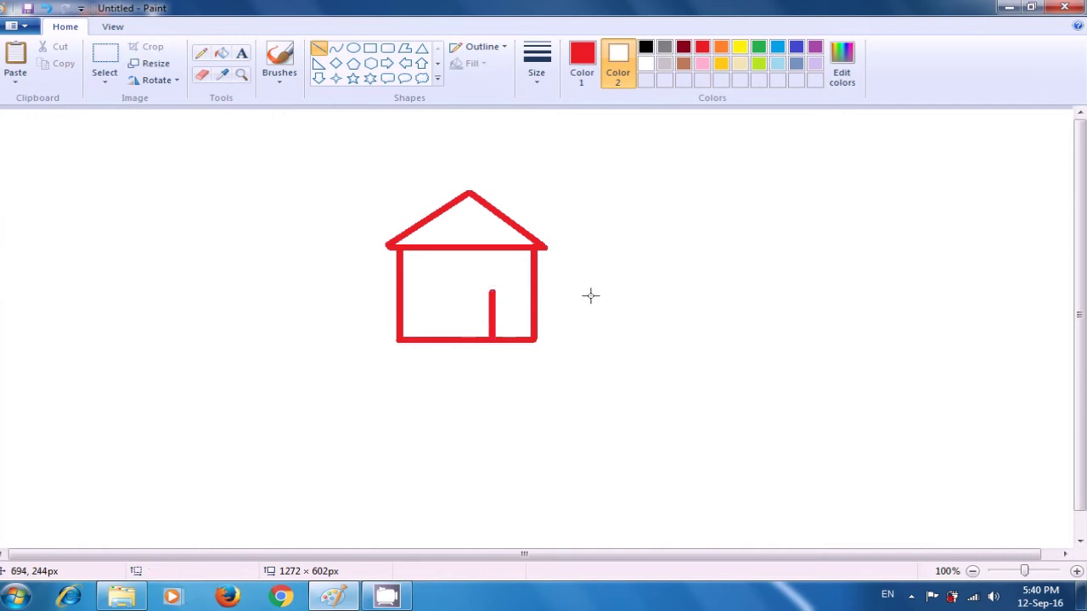
{"action": "left_click_drag", "start_coordinate": [492, 290], "coordinate": [522, 291]}
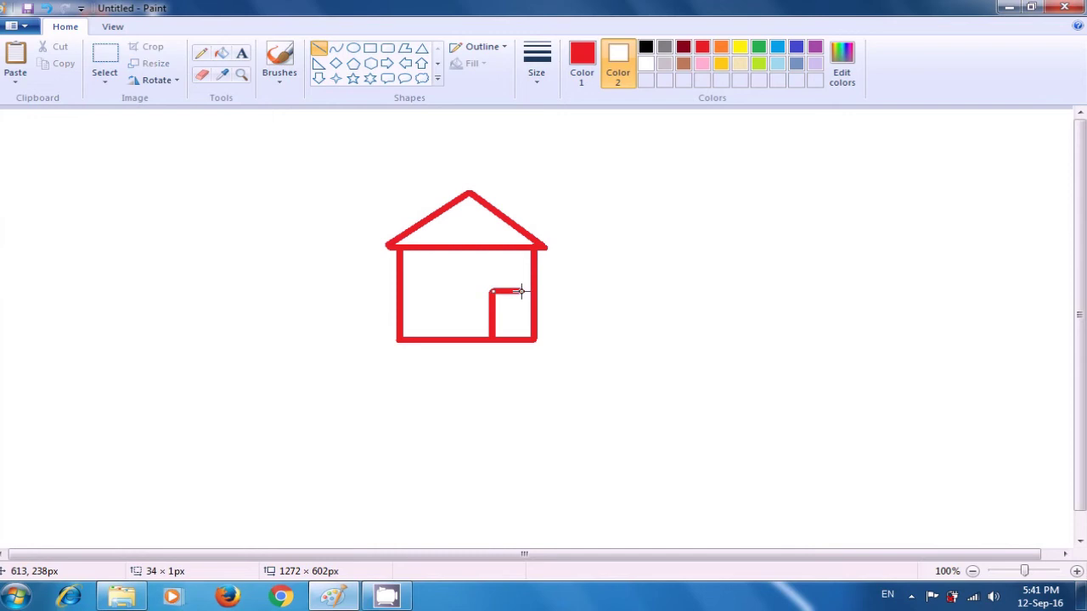
{"action": "left_click", "coordinate": [596, 285]}
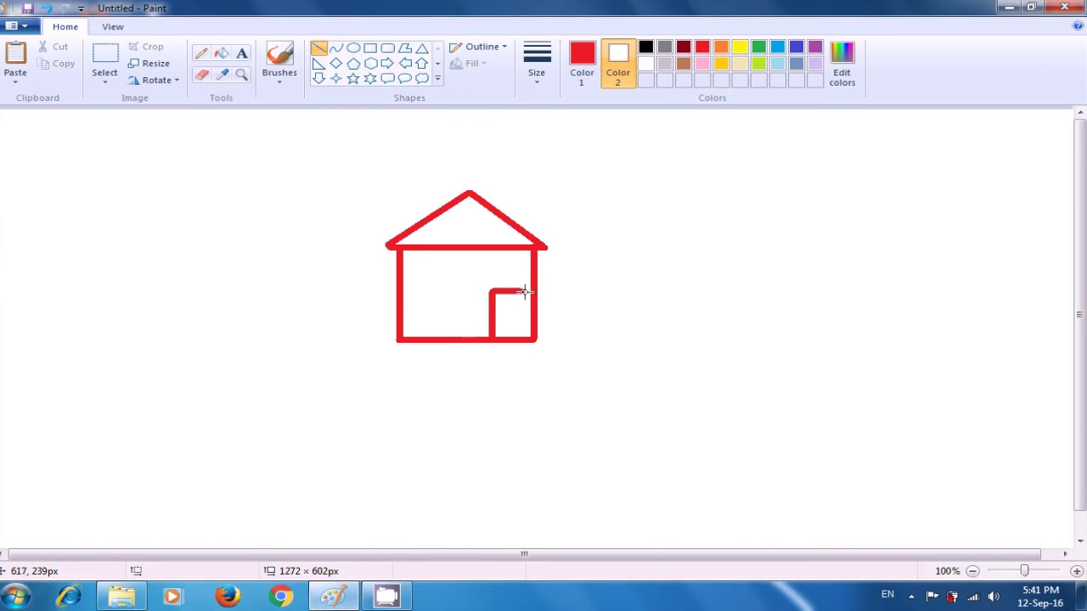
{"action": "left_click_drag", "start_coordinate": [524, 291], "coordinate": [525, 338]}
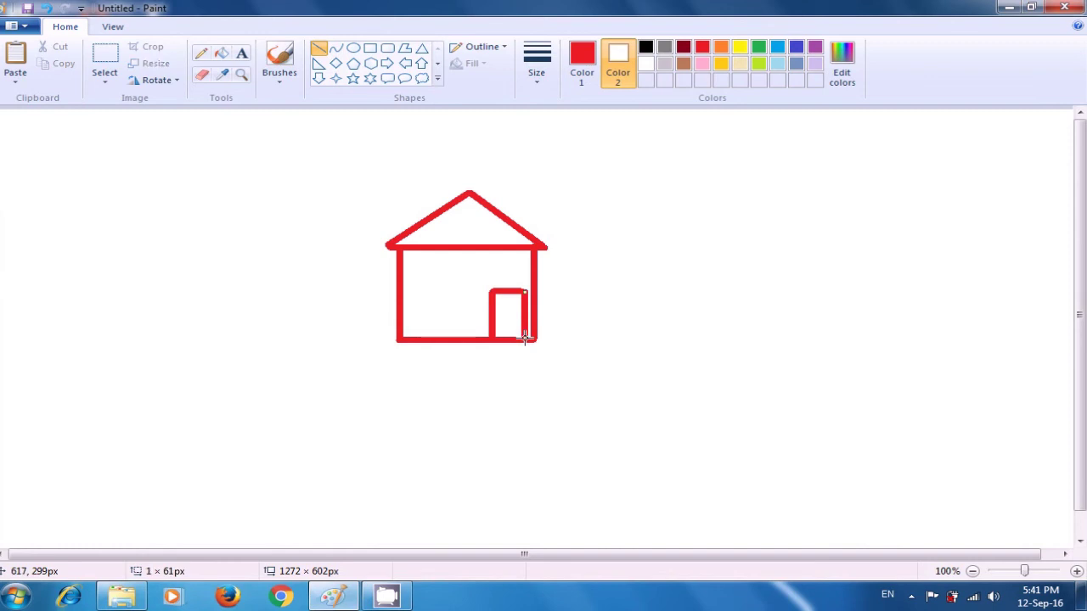
{"action": "left_click", "coordinate": [611, 308]}
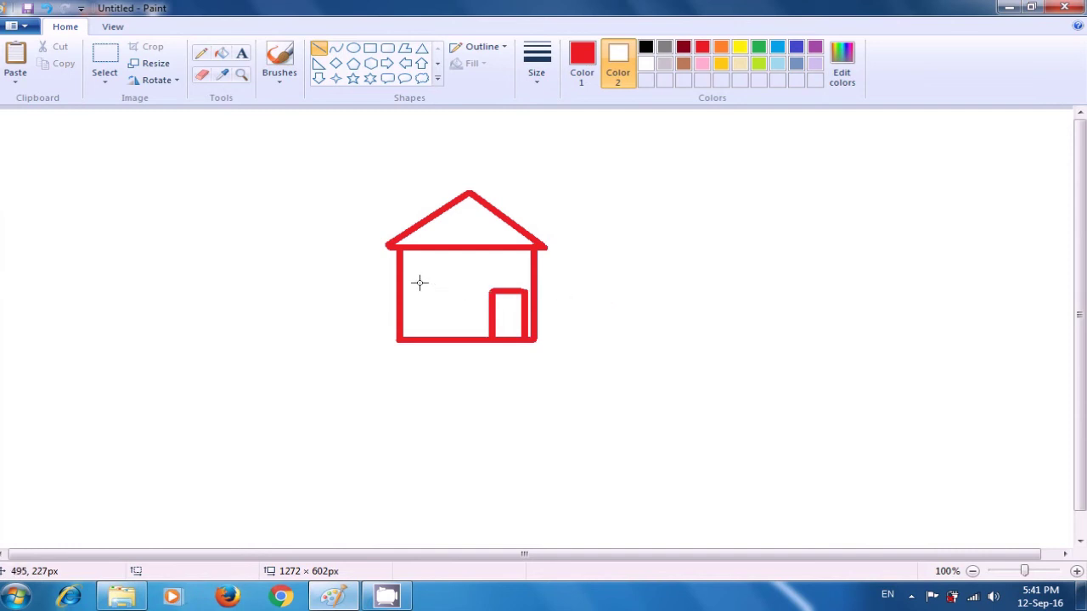
Draw a rectangular window frame about 38 px high in red lines, between the left wall and the door
{"action": "left_click_drag", "start_coordinate": [416, 280], "coordinate": [449, 280]}
{"action": "left_click", "coordinate": [633, 265]}
{"action": "left_click_drag", "start_coordinate": [452, 280], "coordinate": [450, 309]}
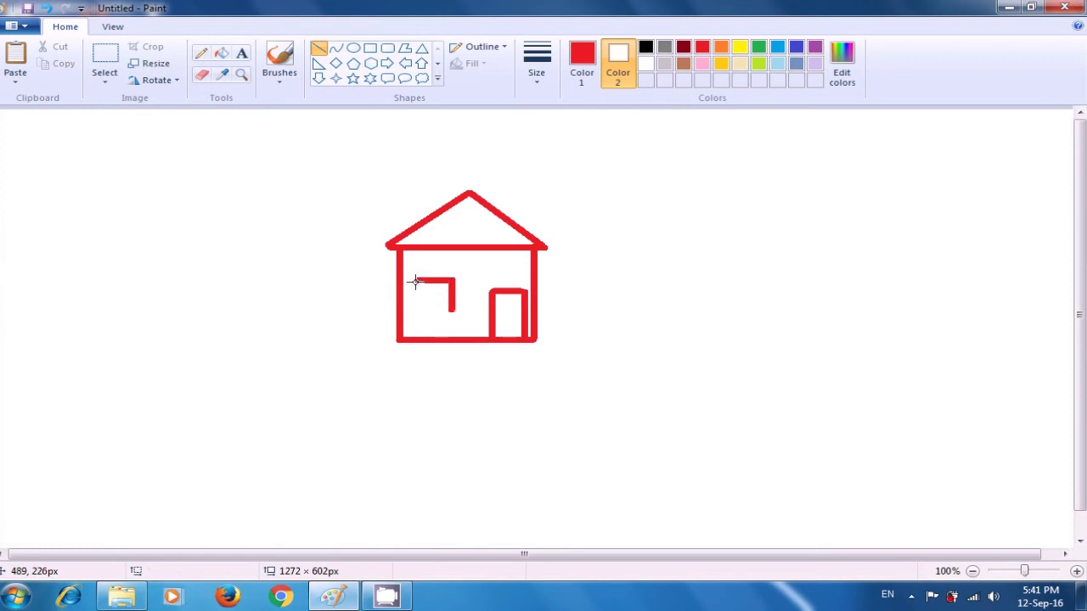
{"action": "left_click_drag", "start_coordinate": [415, 280], "coordinate": [415, 309]}
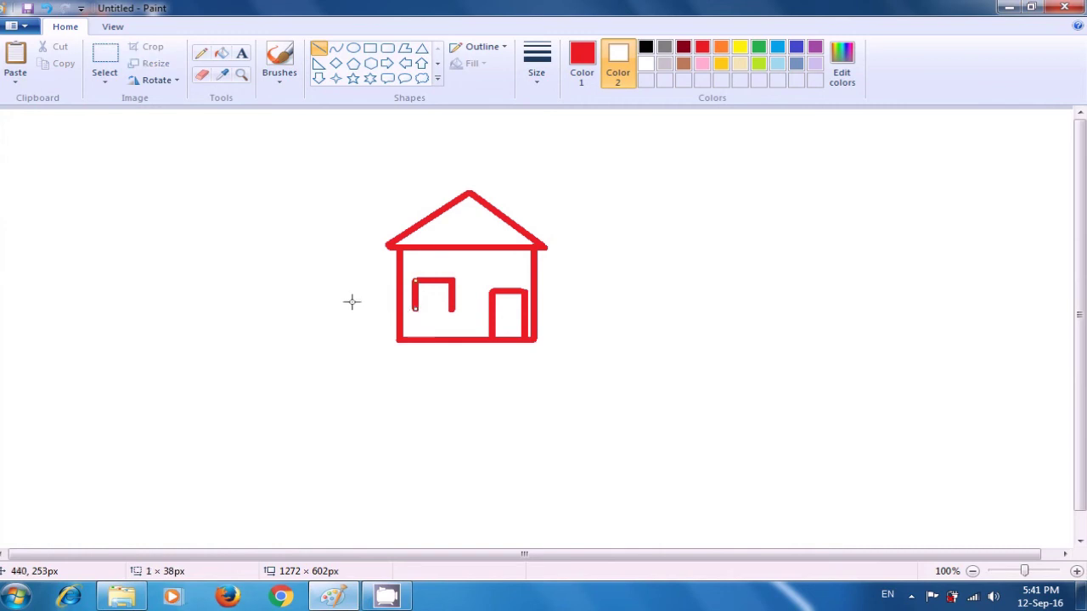
{"action": "left_click", "coordinate": [320, 298]}
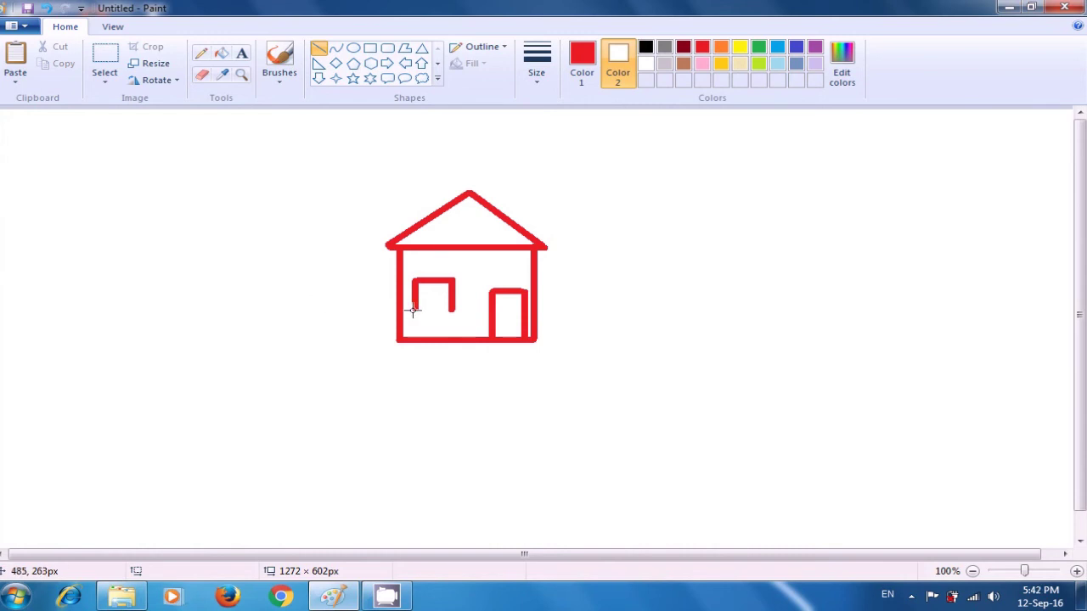
{"action": "left_click_drag", "start_coordinate": [416, 308], "coordinate": [449, 309]}
{"action": "left_click", "coordinate": [355, 299]}
Divide the window into four panes with a vertical red line and a horizontal one about 43 px long
{"action": "left_click_drag", "start_coordinate": [433, 278], "coordinate": [435, 309]}
{"action": "left_click", "coordinate": [327, 287]}
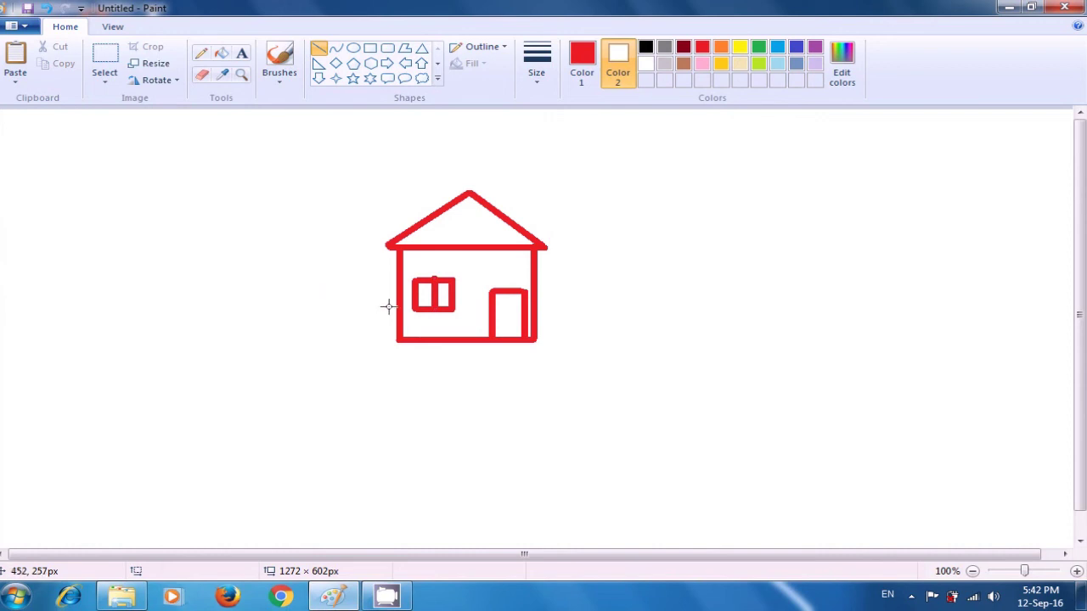
{"action": "left_click_drag", "start_coordinate": [415, 295], "coordinate": [451, 295]}
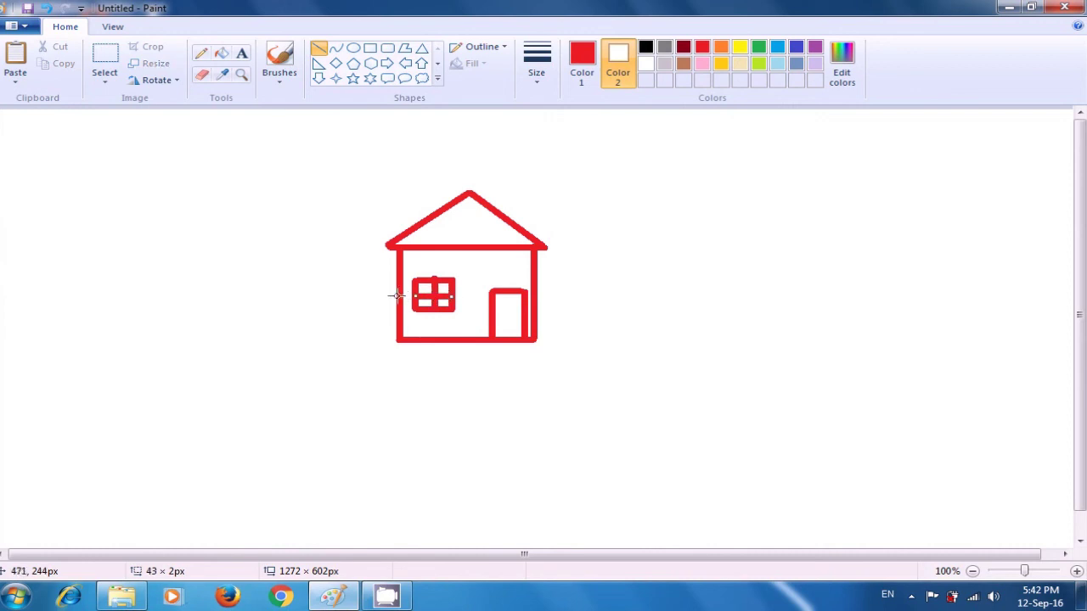
{"action": "left_click", "coordinate": [328, 294]}
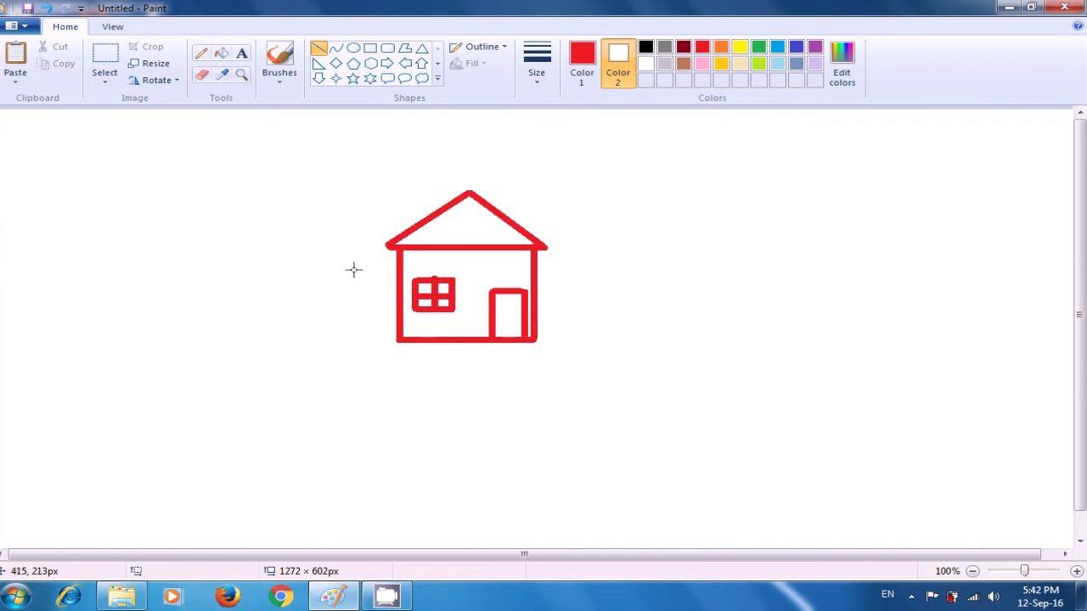
Draw a chimney on the roof's left slope in red lines: left side about 51 px, top about 38 px, right side about 32 px
{"action": "left_click_drag", "start_coordinate": [409, 225], "coordinate": [410, 187]}
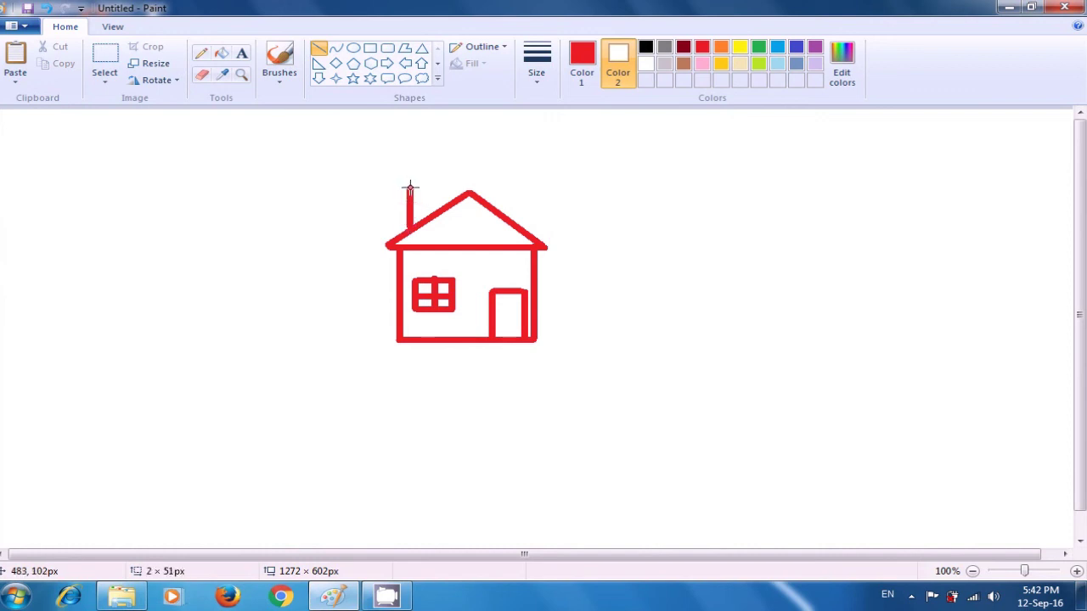
{"action": "left_click_drag", "start_coordinate": [410, 186], "coordinate": [410, 186]}
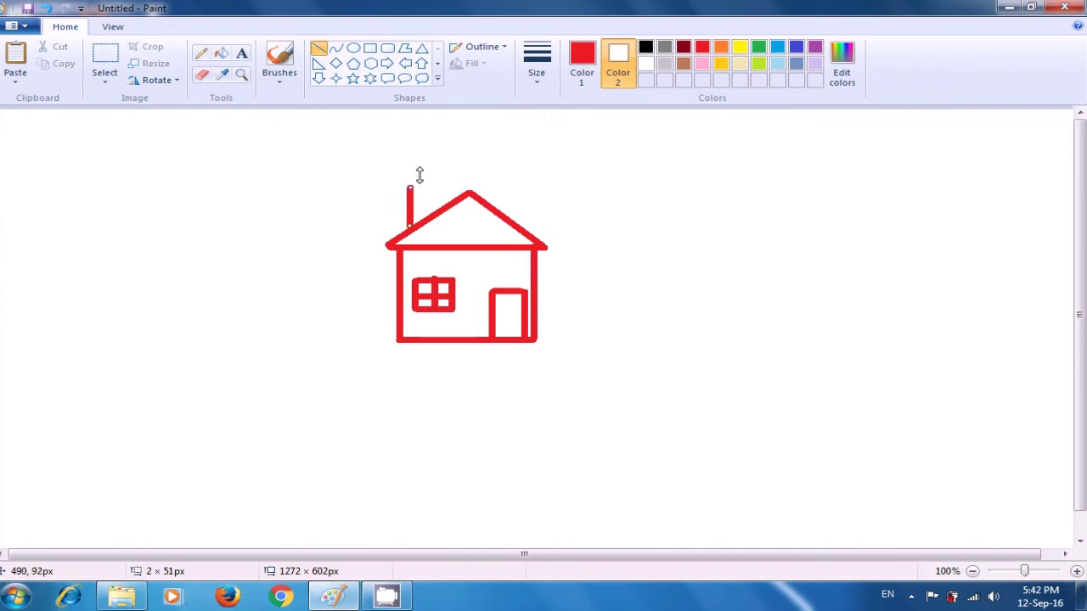
{"action": "left_click", "coordinate": [427, 153]}
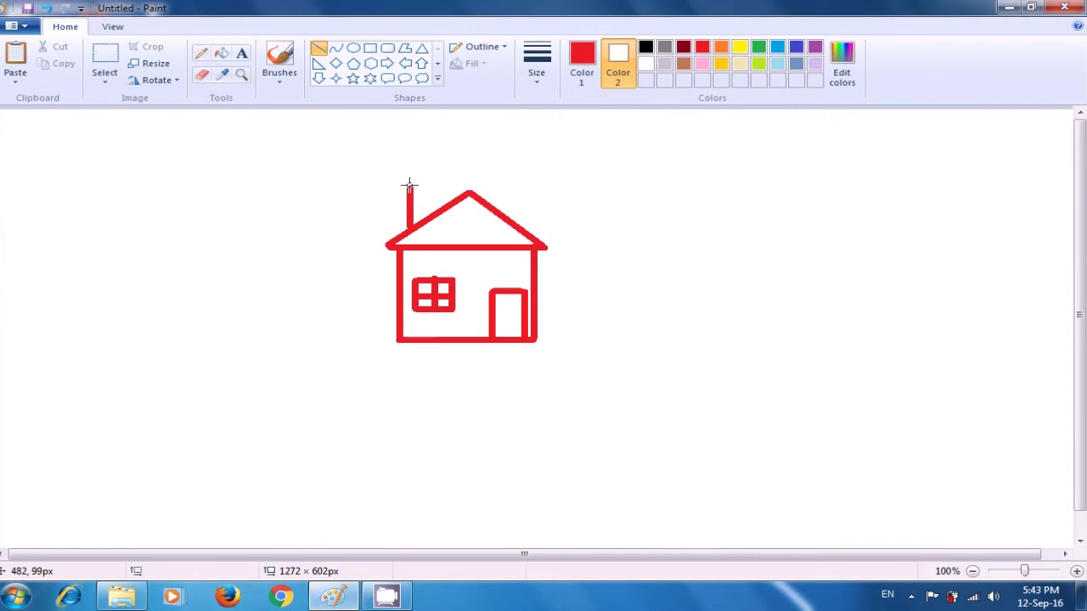
{"action": "left_click_drag", "start_coordinate": [409, 186], "coordinate": [443, 185]}
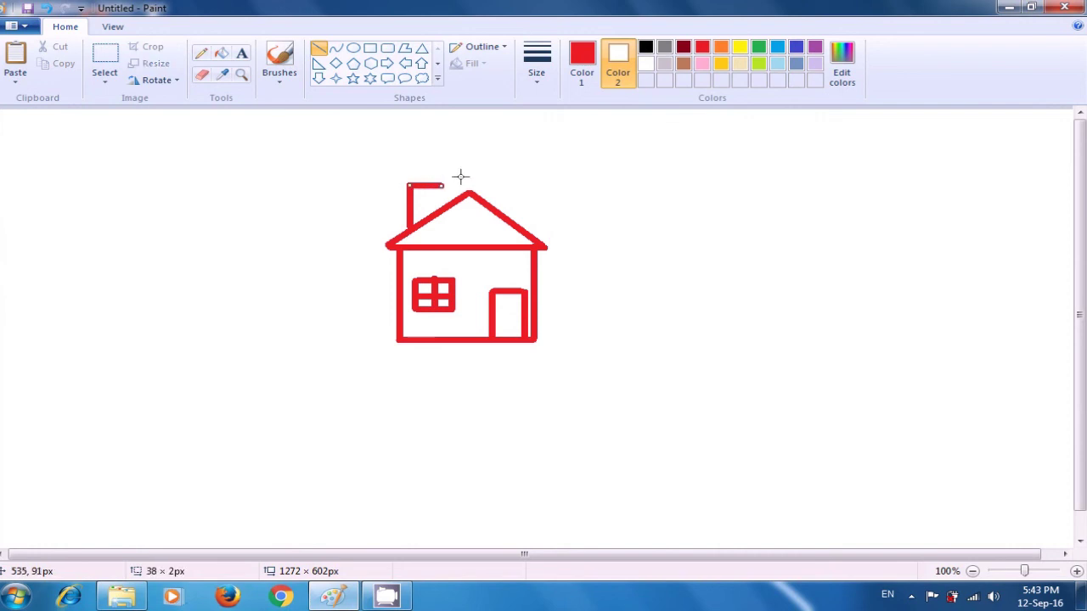
{"action": "left_click", "coordinate": [476, 171]}
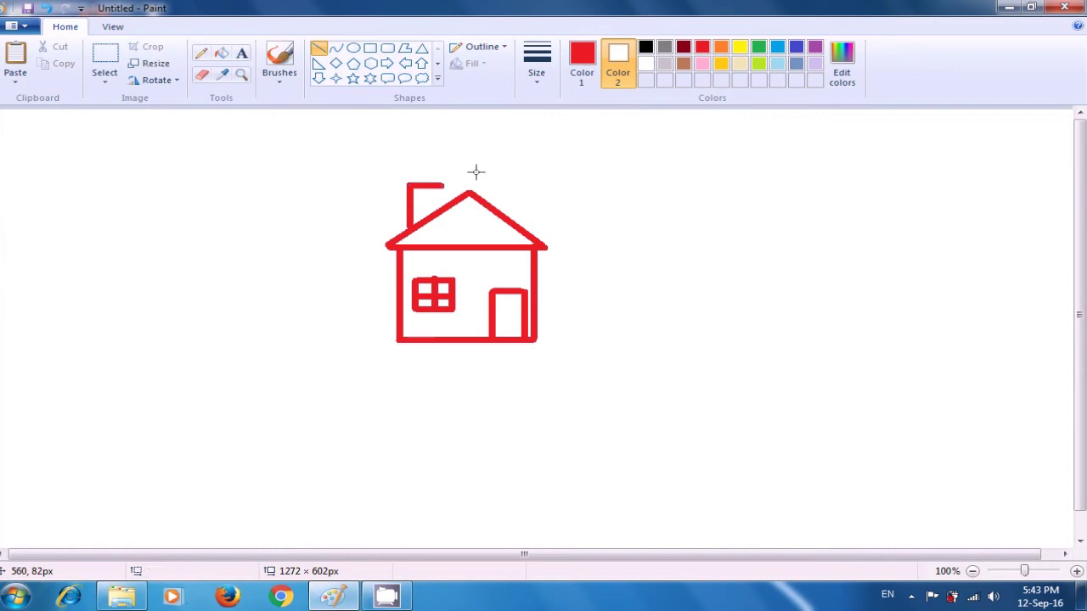
{"action": "left_click_drag", "start_coordinate": [440, 187], "coordinate": [441, 213]}
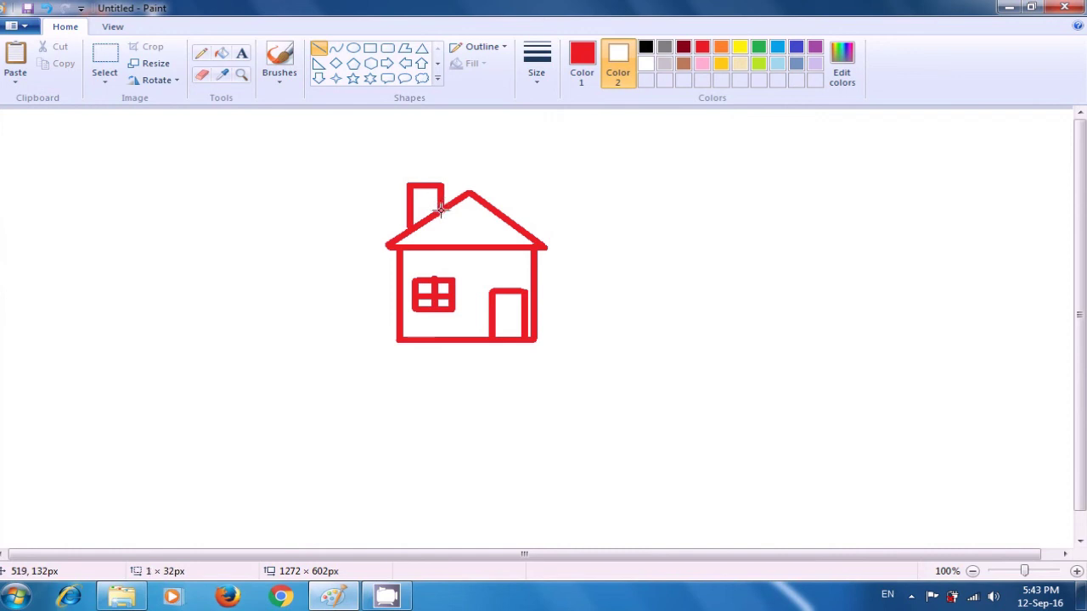
{"action": "left_click_drag", "start_coordinate": [441, 214], "coordinate": [441, 214]}
{"action": "left_click", "coordinate": [643, 199]}
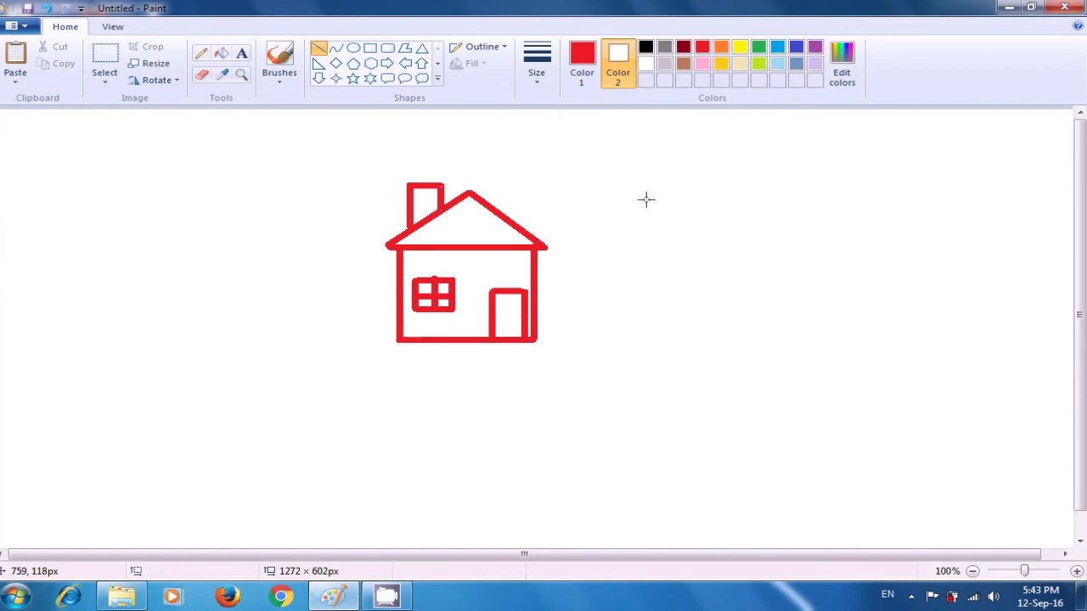